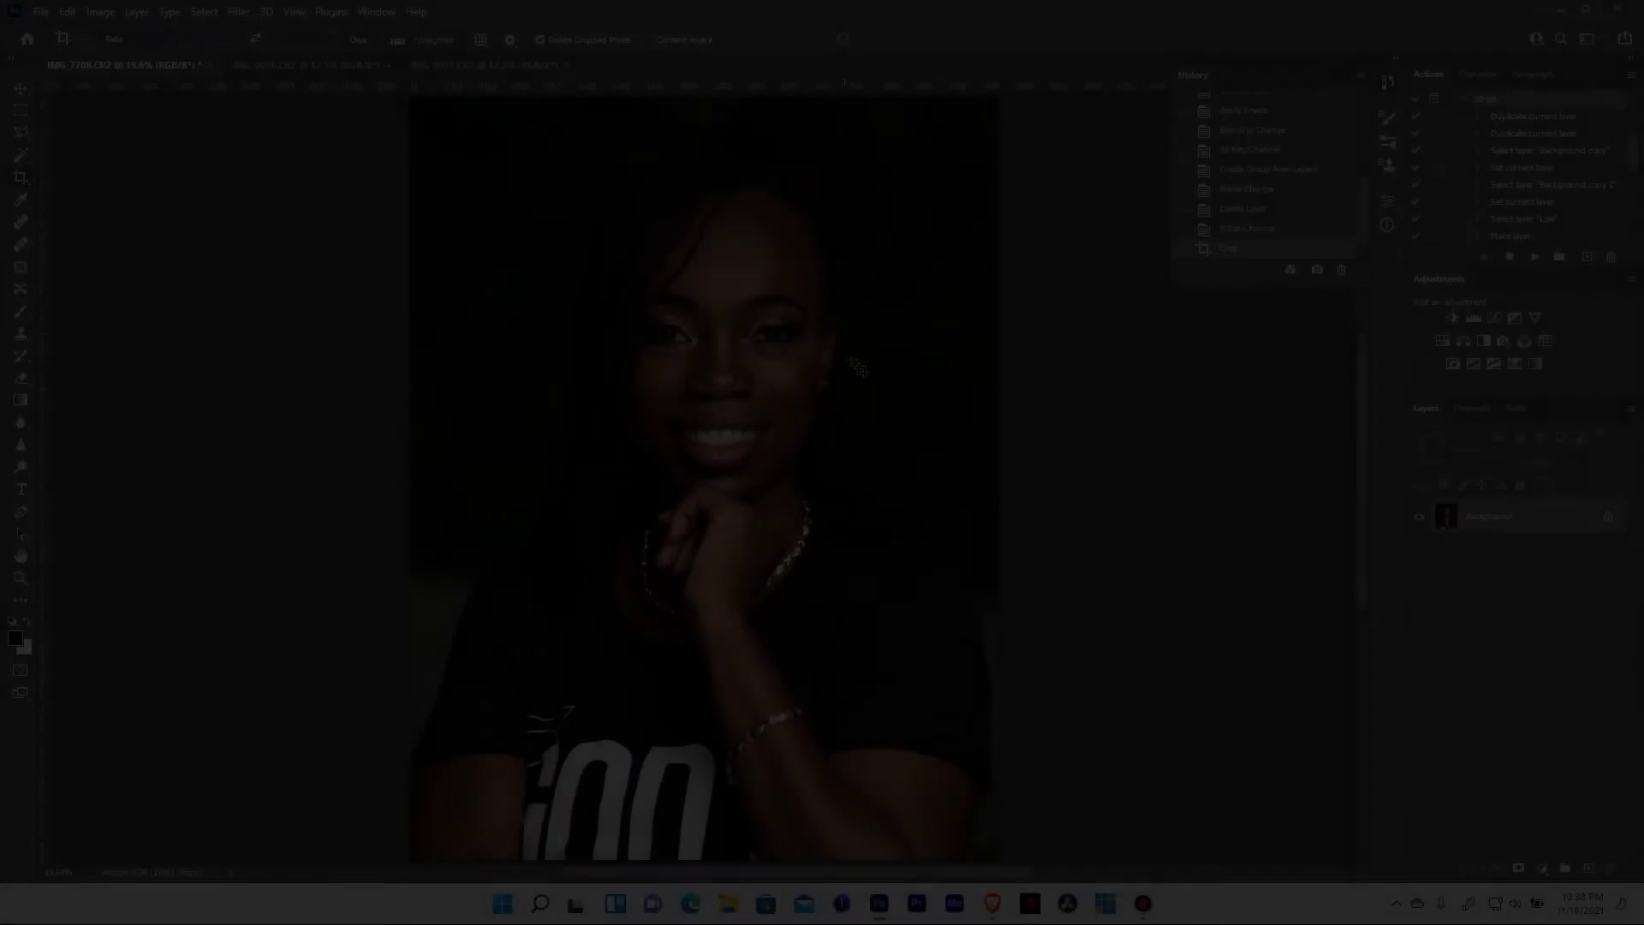
Zoom the portrait to 100% on the mouth and chin
key("ctrl+plus")
key("ctrl+1")
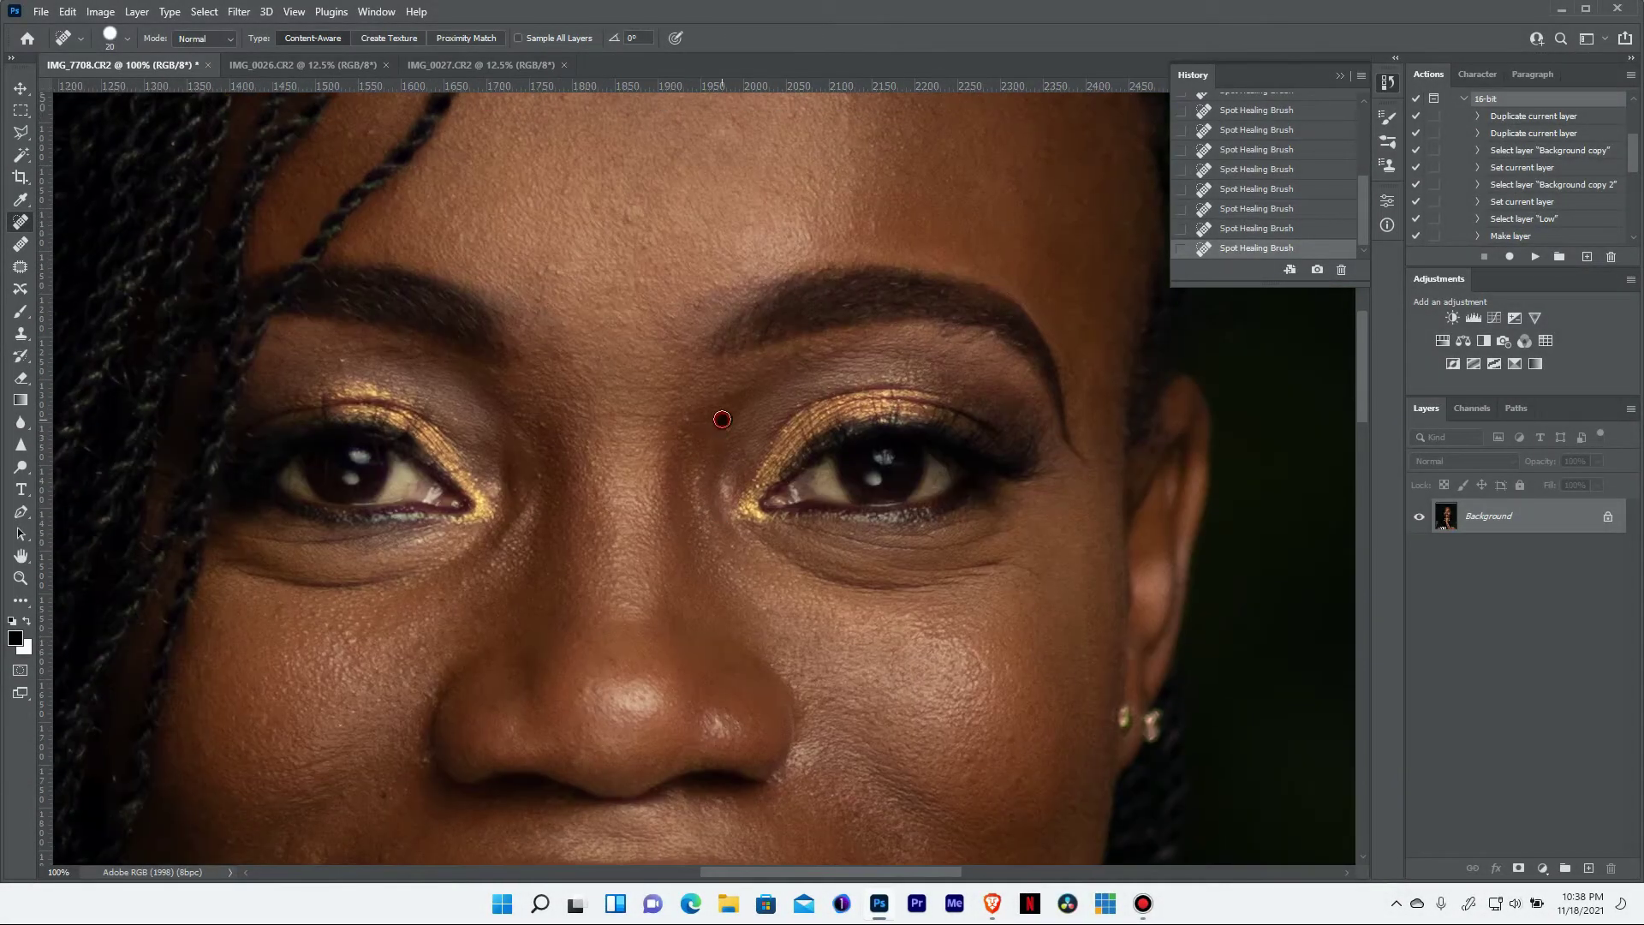
Heal a forehead blemish, zoom out, and duplicate the Background layer twice
mouse_move(579, 94)
left_mouse_down()
mouse_move(677, 485)
mouse_move(659, 691)
left_mouse_up()
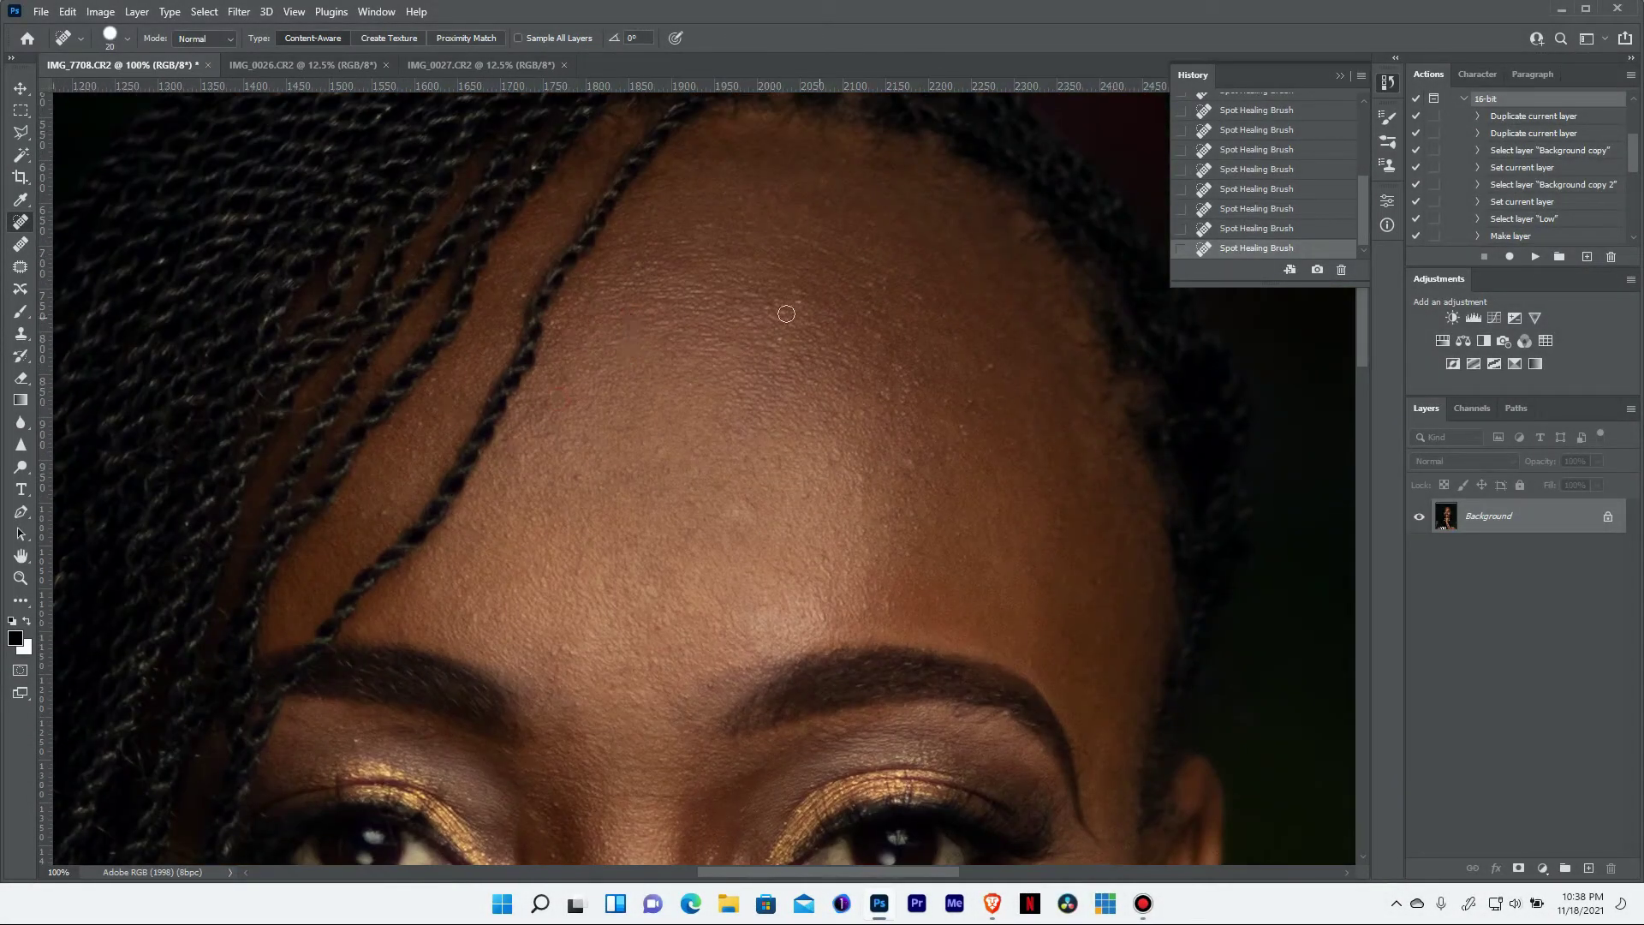
left_click(912, 459)
key("ctrl+z")
key("ctrl+minus")
key("ctrl+minus")
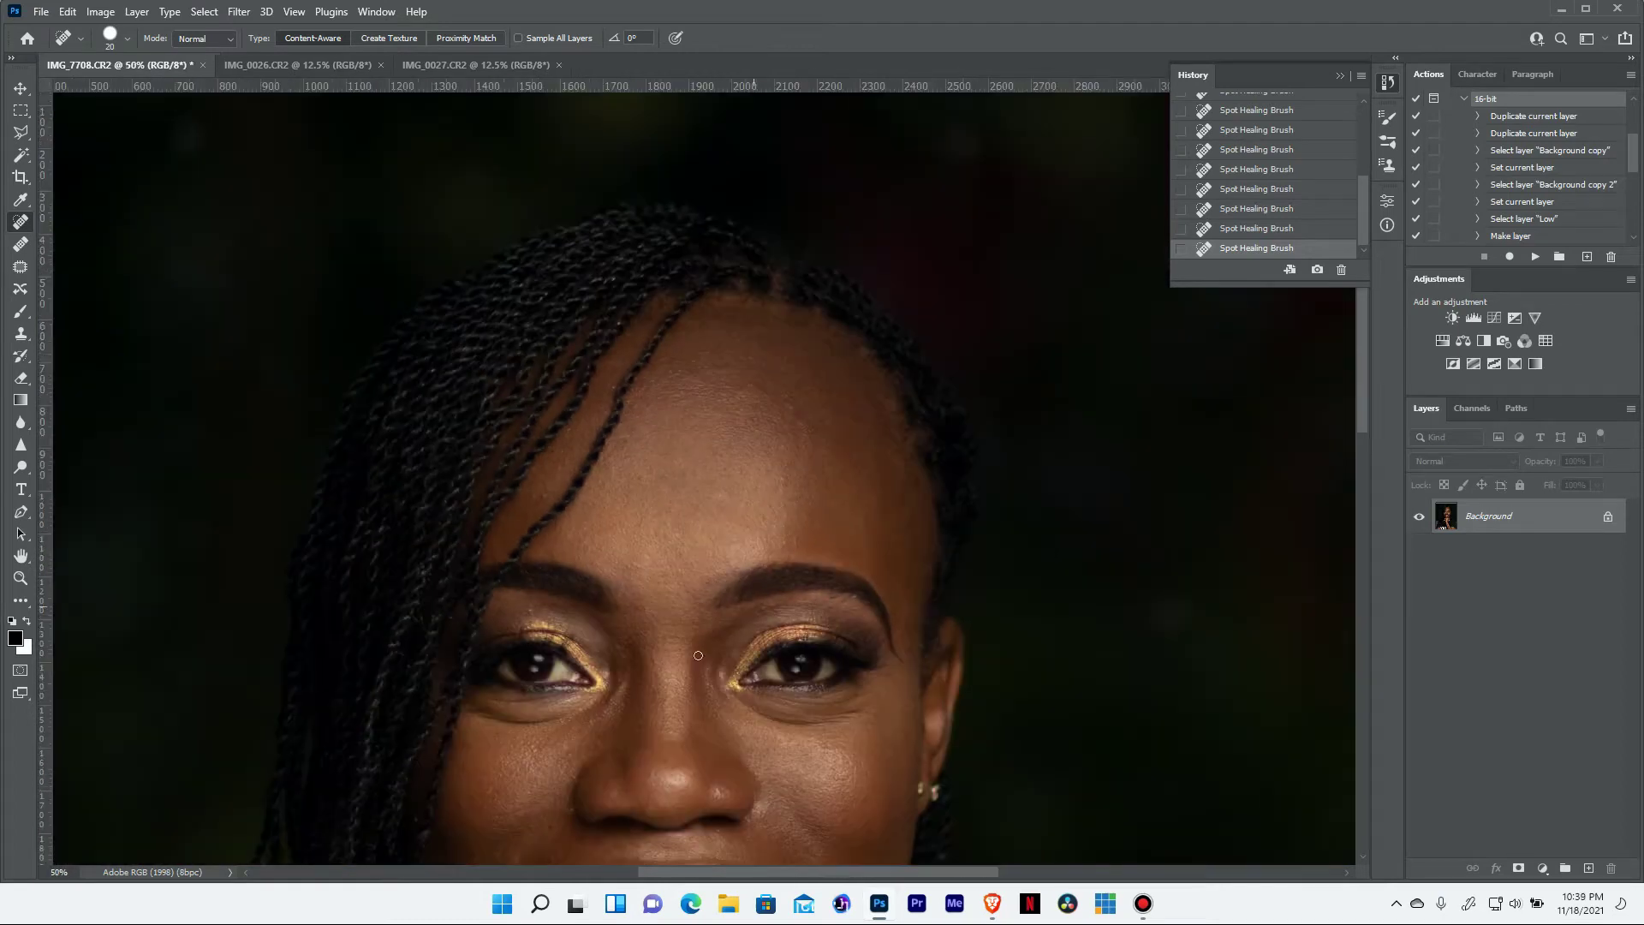
key("b")
key("ctrl+j")
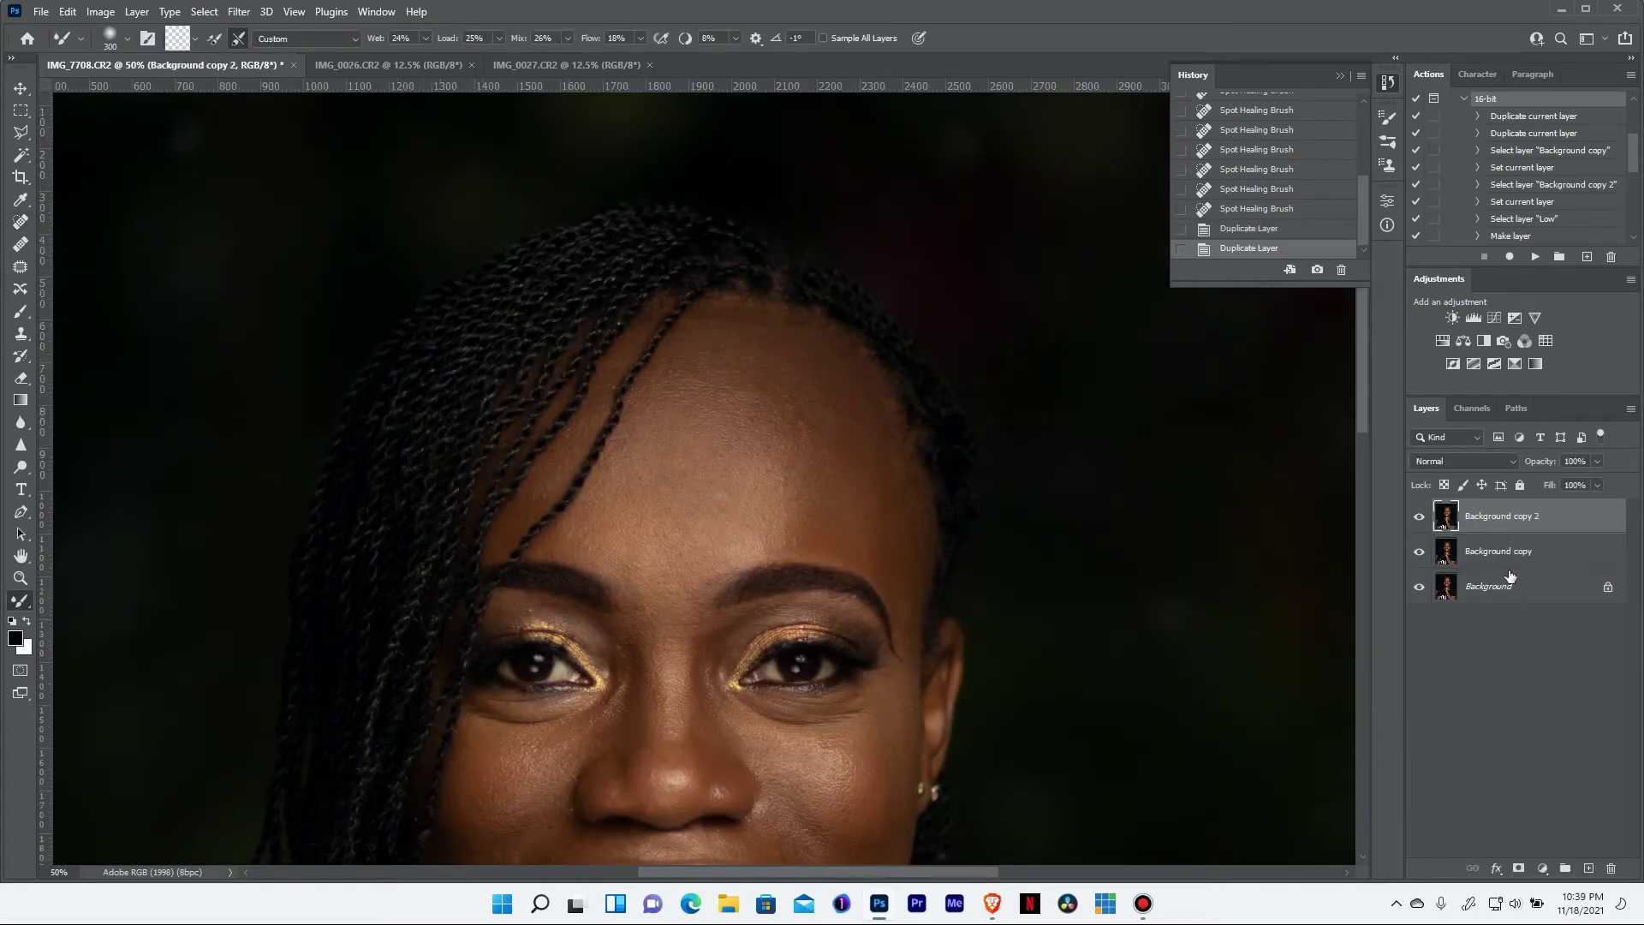
Add an empty Layer 1, hide the high layer, and Gaussian Blur the low layer
left_click(1507, 551)
key("ctrl+shift+alt+n")
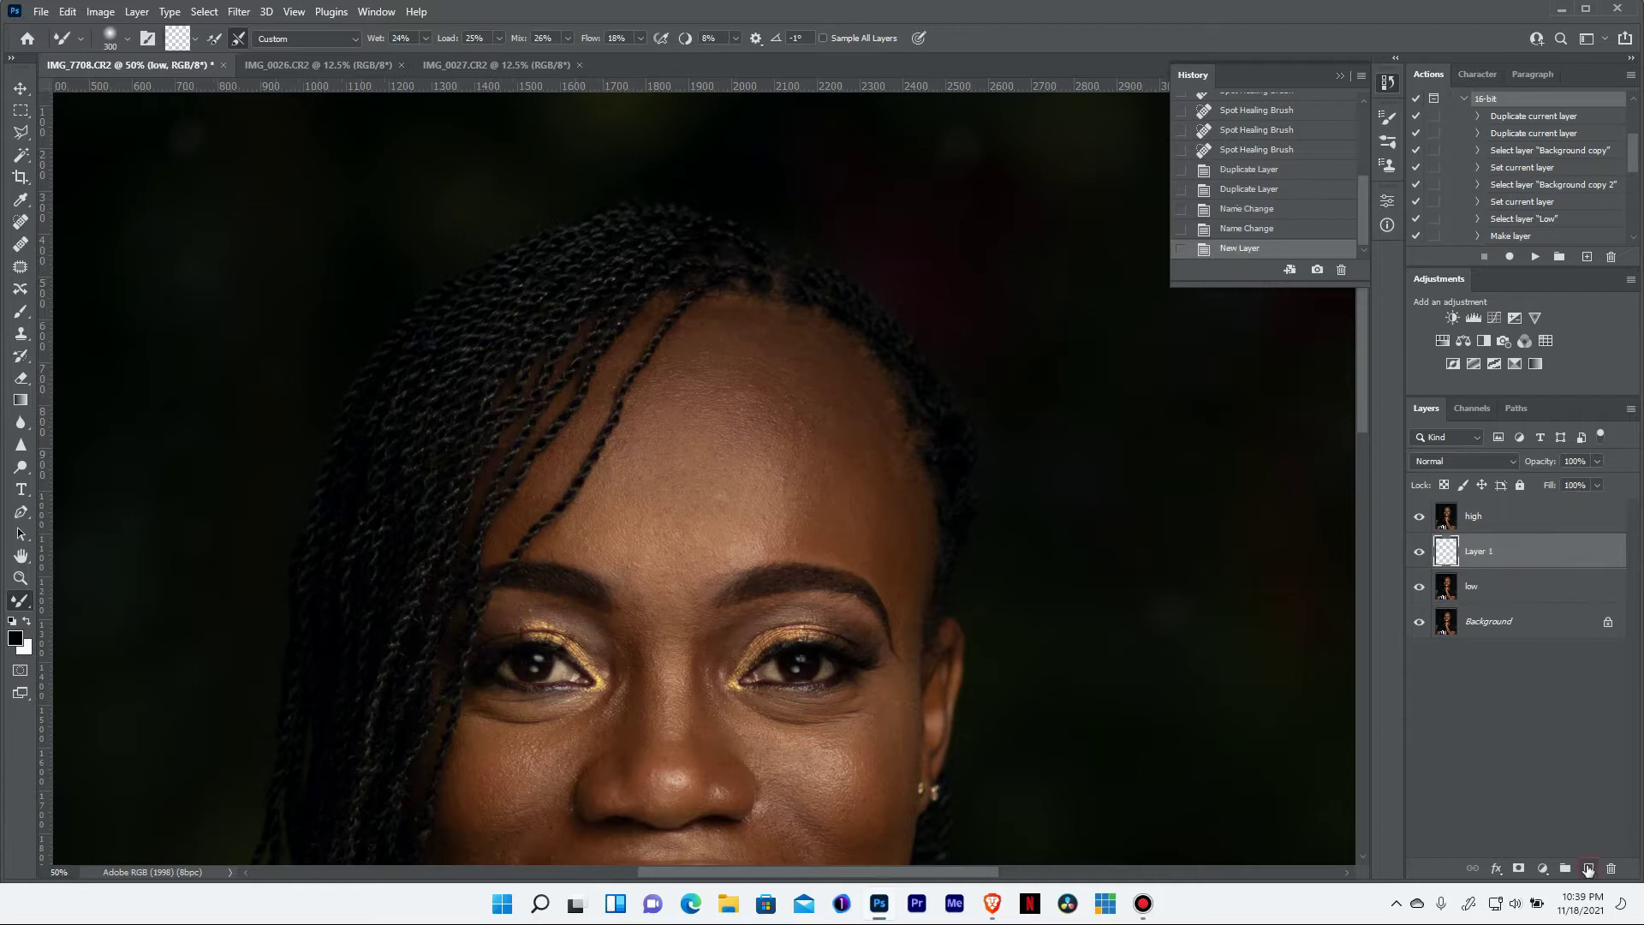
left_click(1419, 516)
left_click(1507, 586)
left_click(239, 11)
left_click(494, 295)
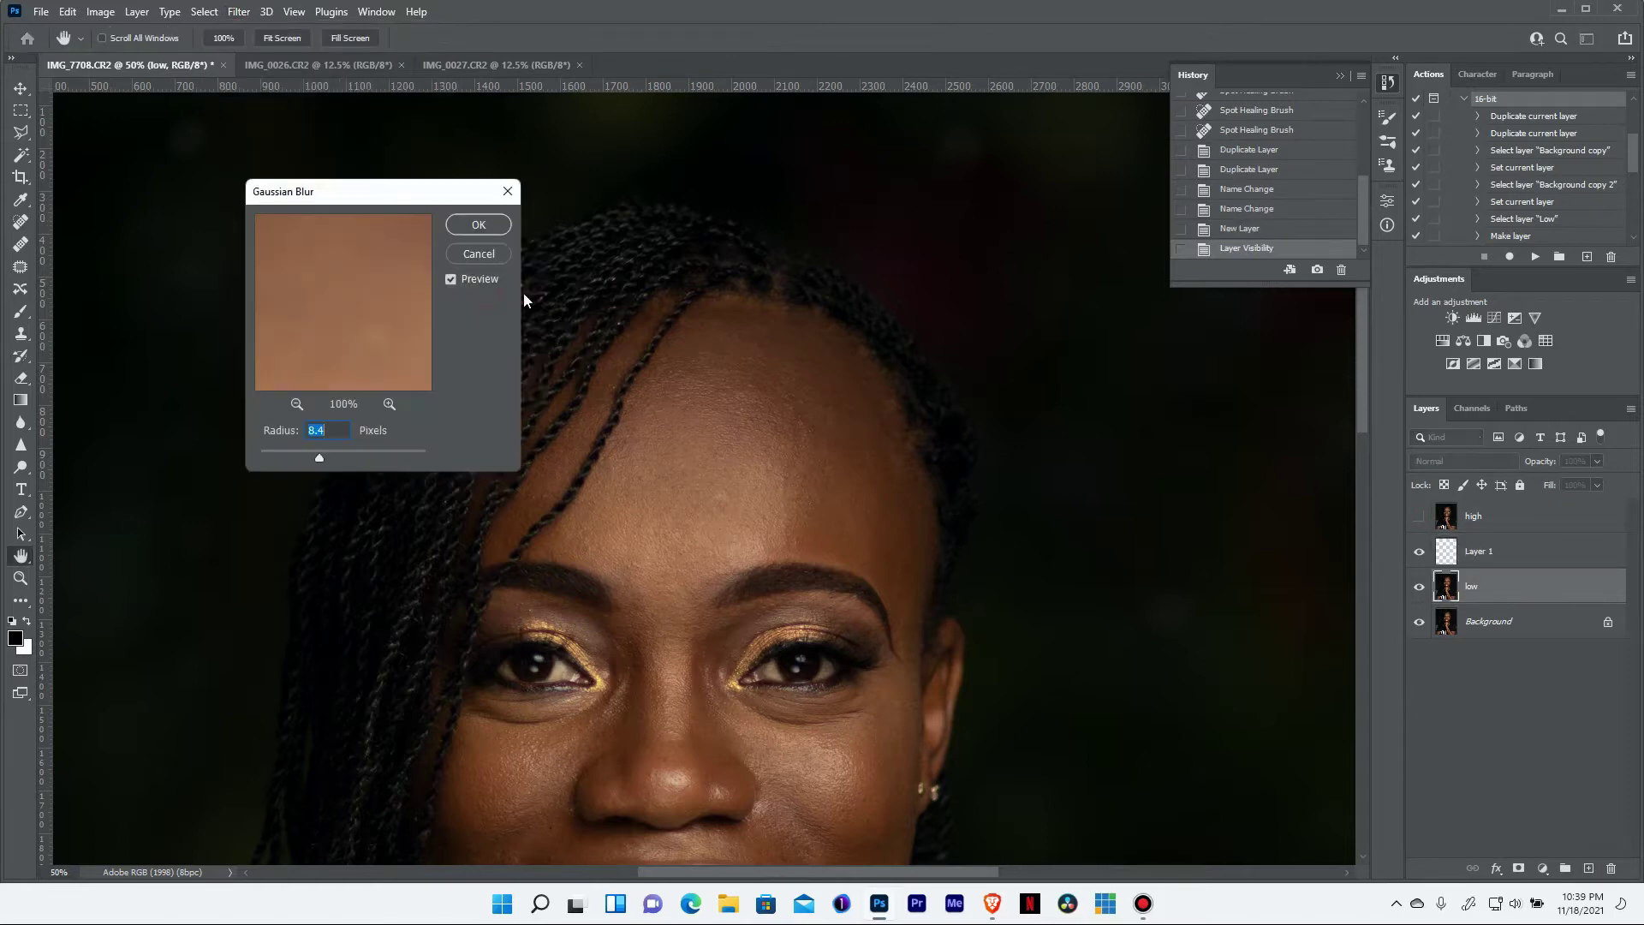
left_click(478, 224)
Show and select the high layer, and convert the image to 16 bits per channel
left_click(1419, 516)
left_click(1490, 516)
left_click(100, 12)
left_click(313, 185)
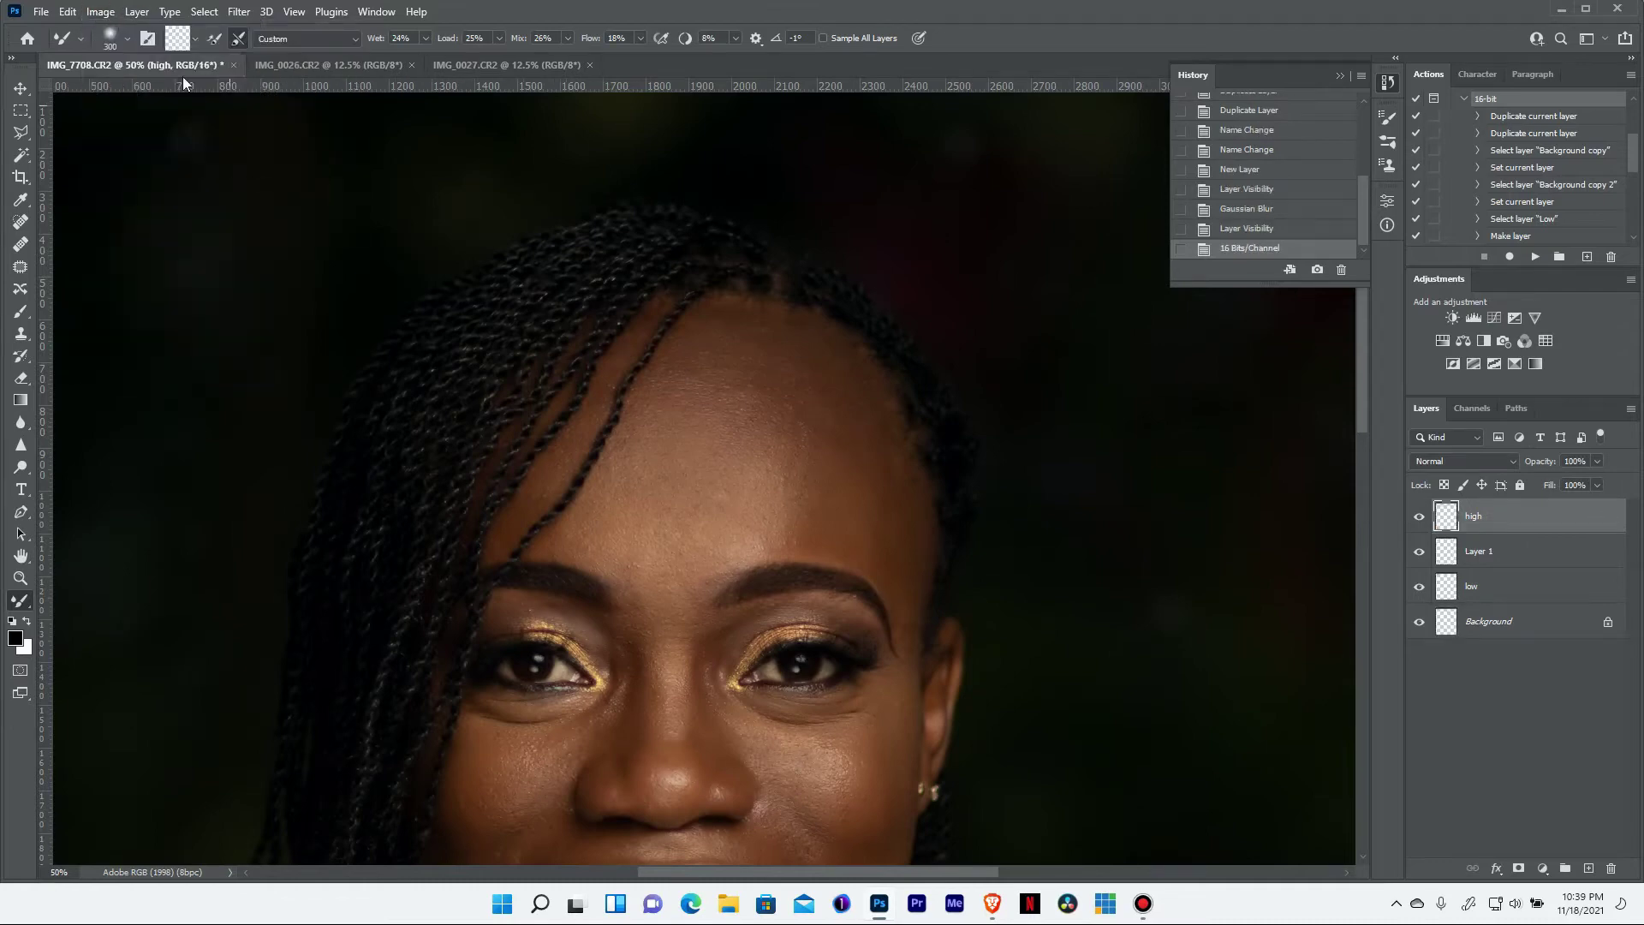
Apply Image to the high layer from the low layer, inverted, with Add blending
left_click(100, 11)
left_click(131, 262)
left_click(1070, 467)
left_click(1062, 541)
left_click(1110, 539)
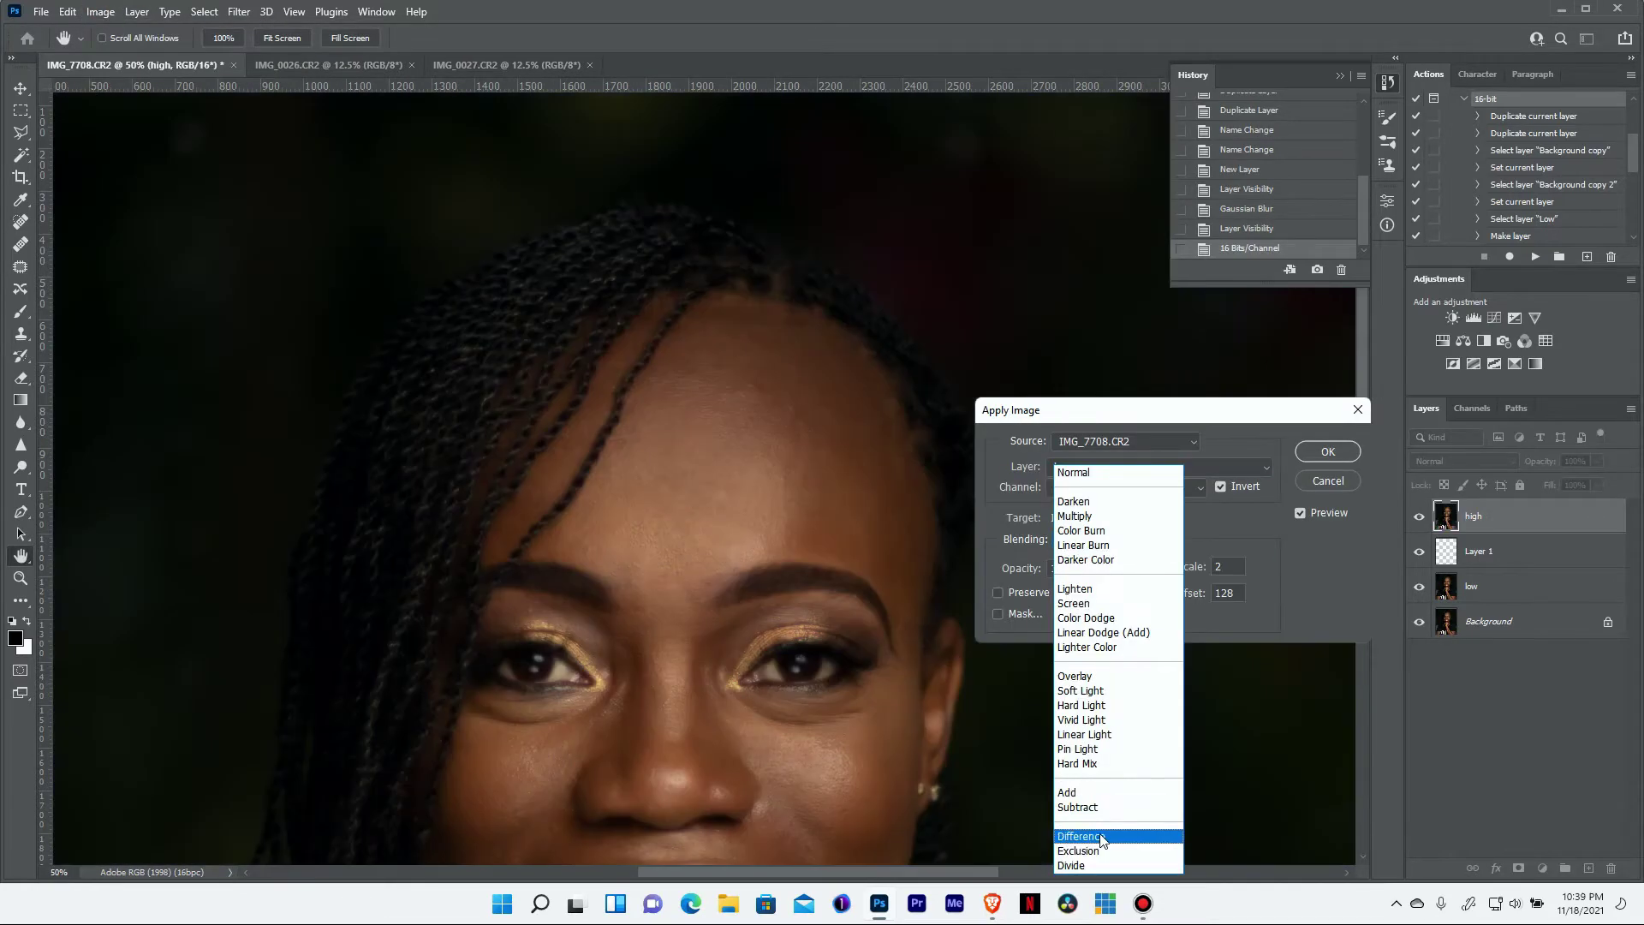
left_click(1080, 805)
left_click(1126, 539)
left_click(1113, 788)
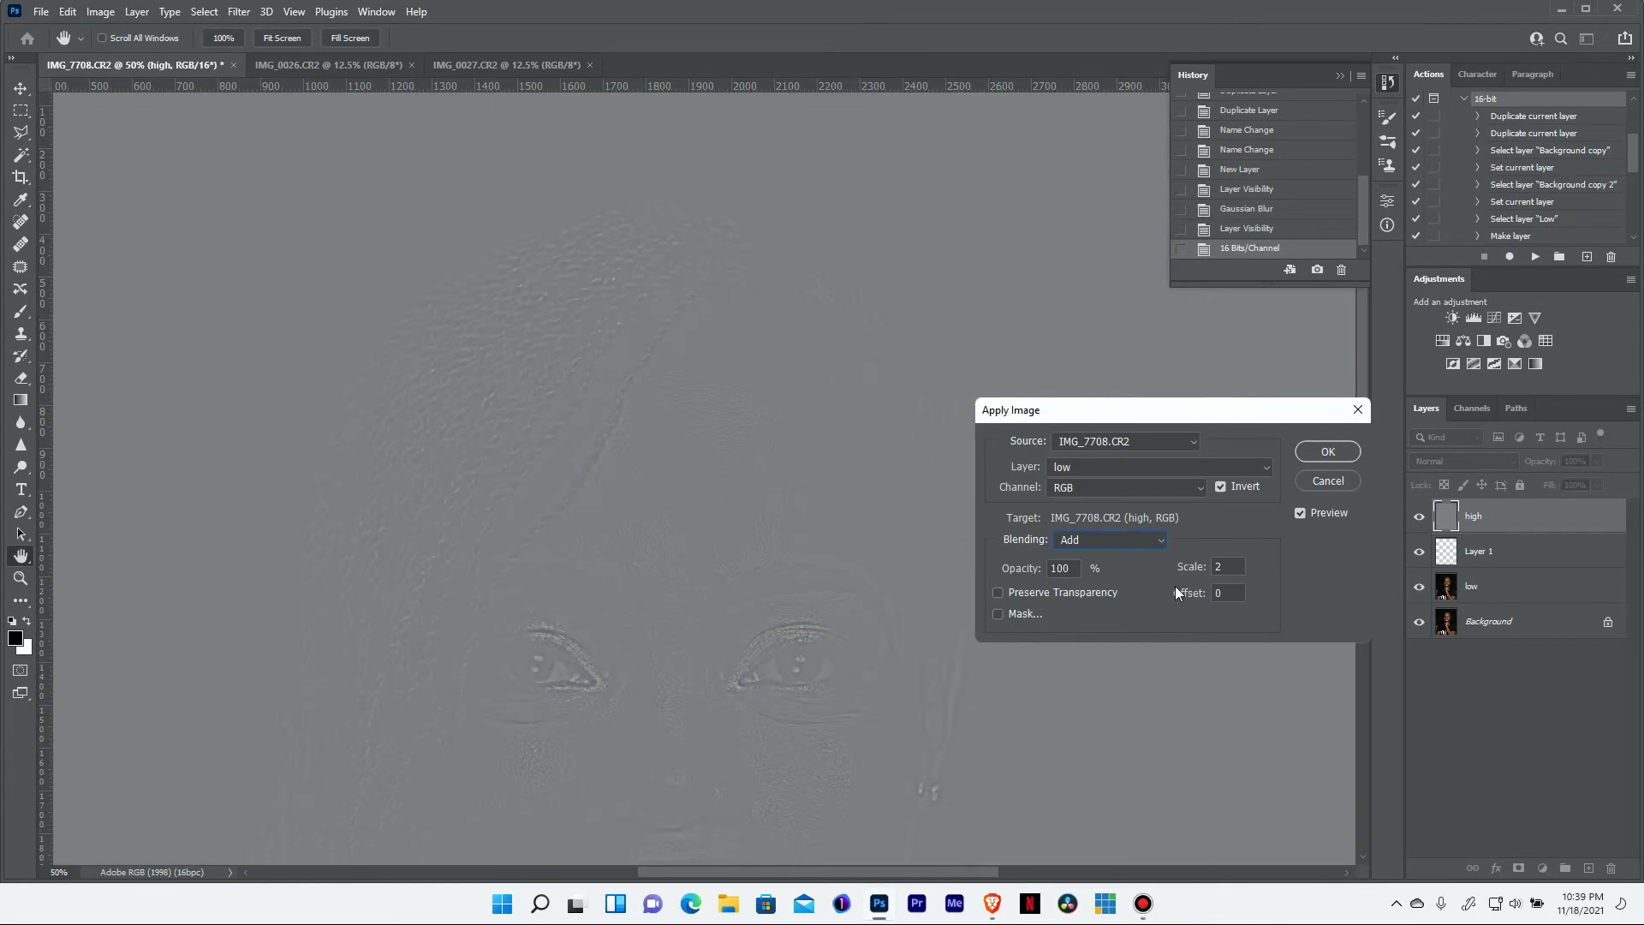
key("Return")
Set the high layer to Linear Light and group low, Layer 1 and high as FS
left_click(1464, 461)
left_click(1416, 714)
left_click(1507, 585)
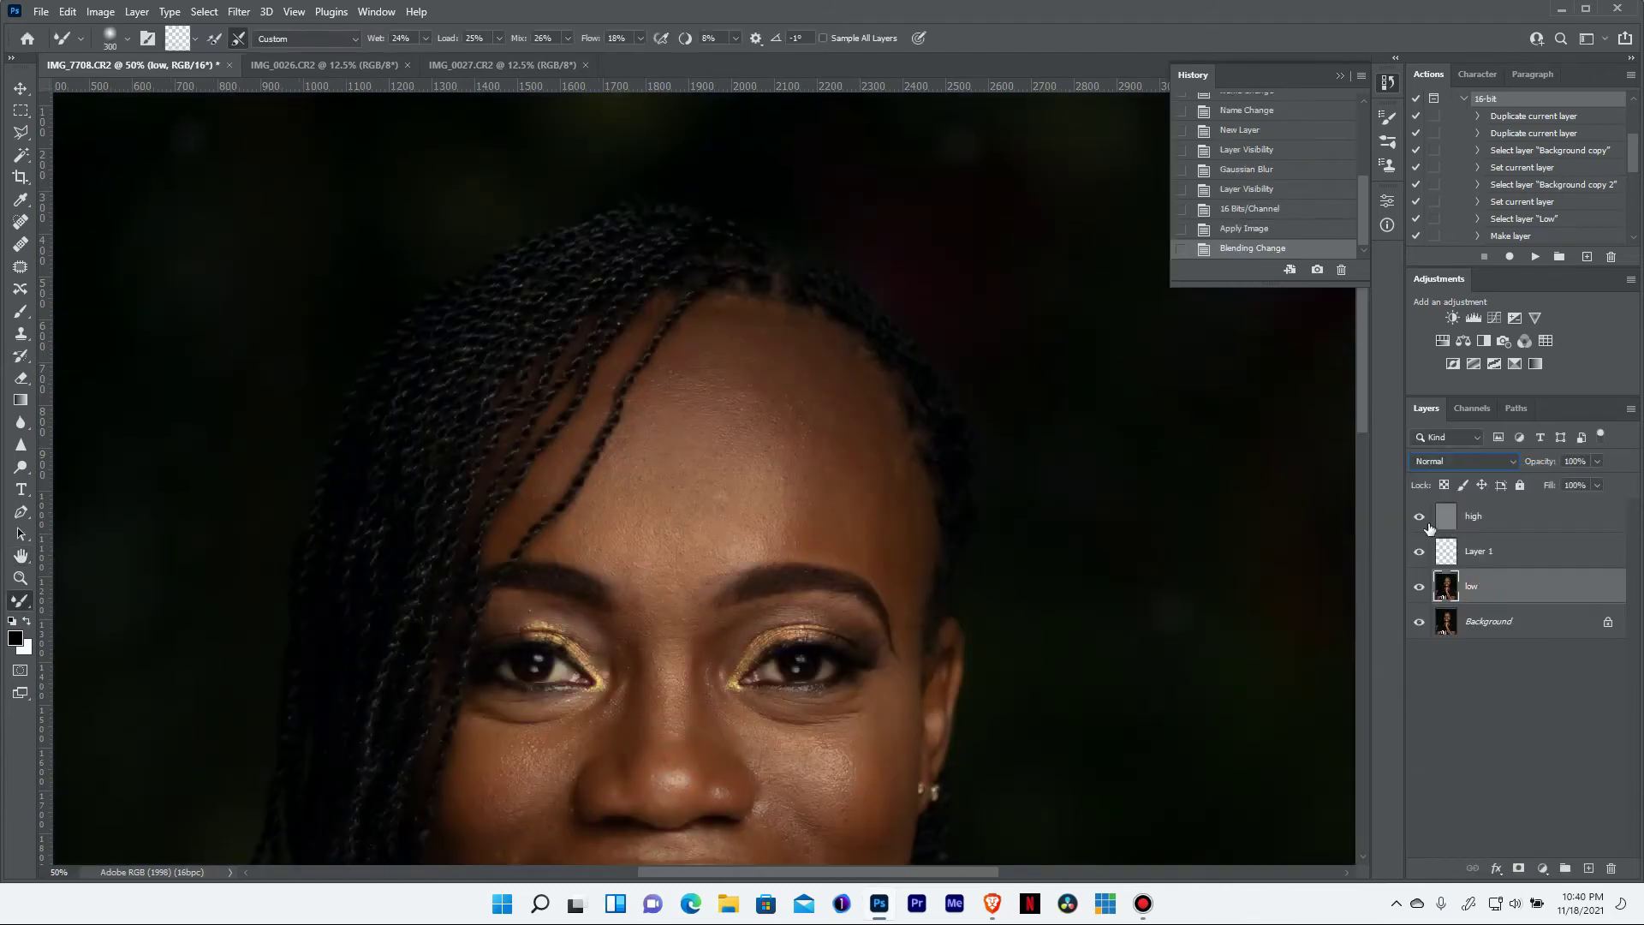
left_click(1452, 514, "shift")
key("ctrl+g")
type("FS")
key("Return")
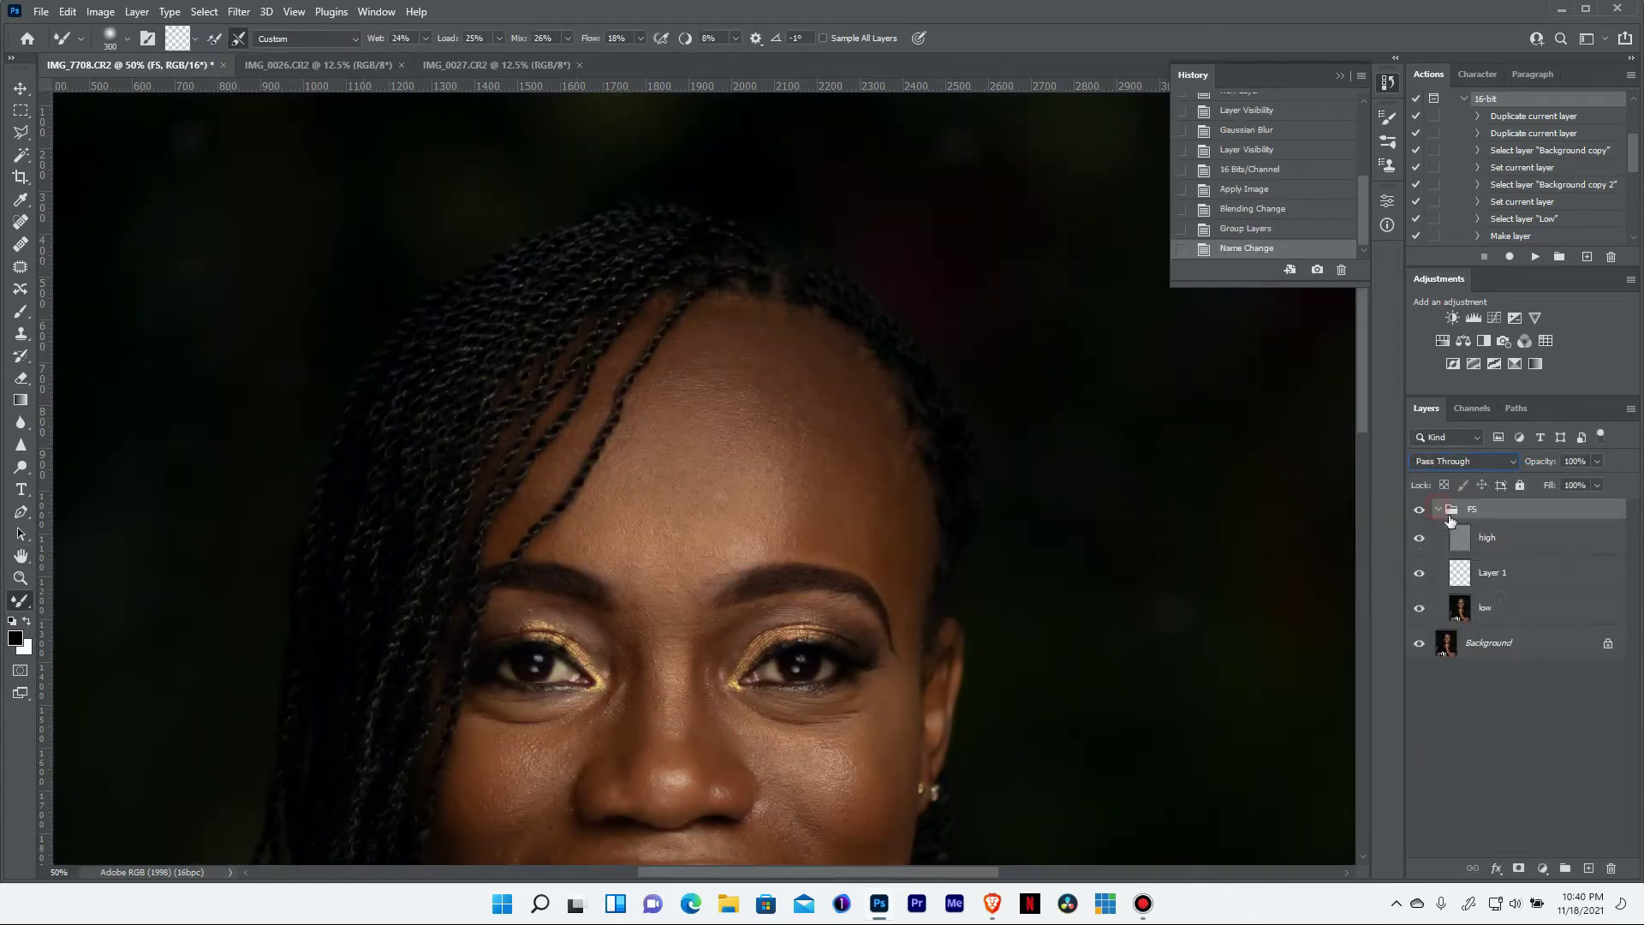
Create a group named Help and add Black & White and darkening Curves adjustment layers
left_click(1565, 869)
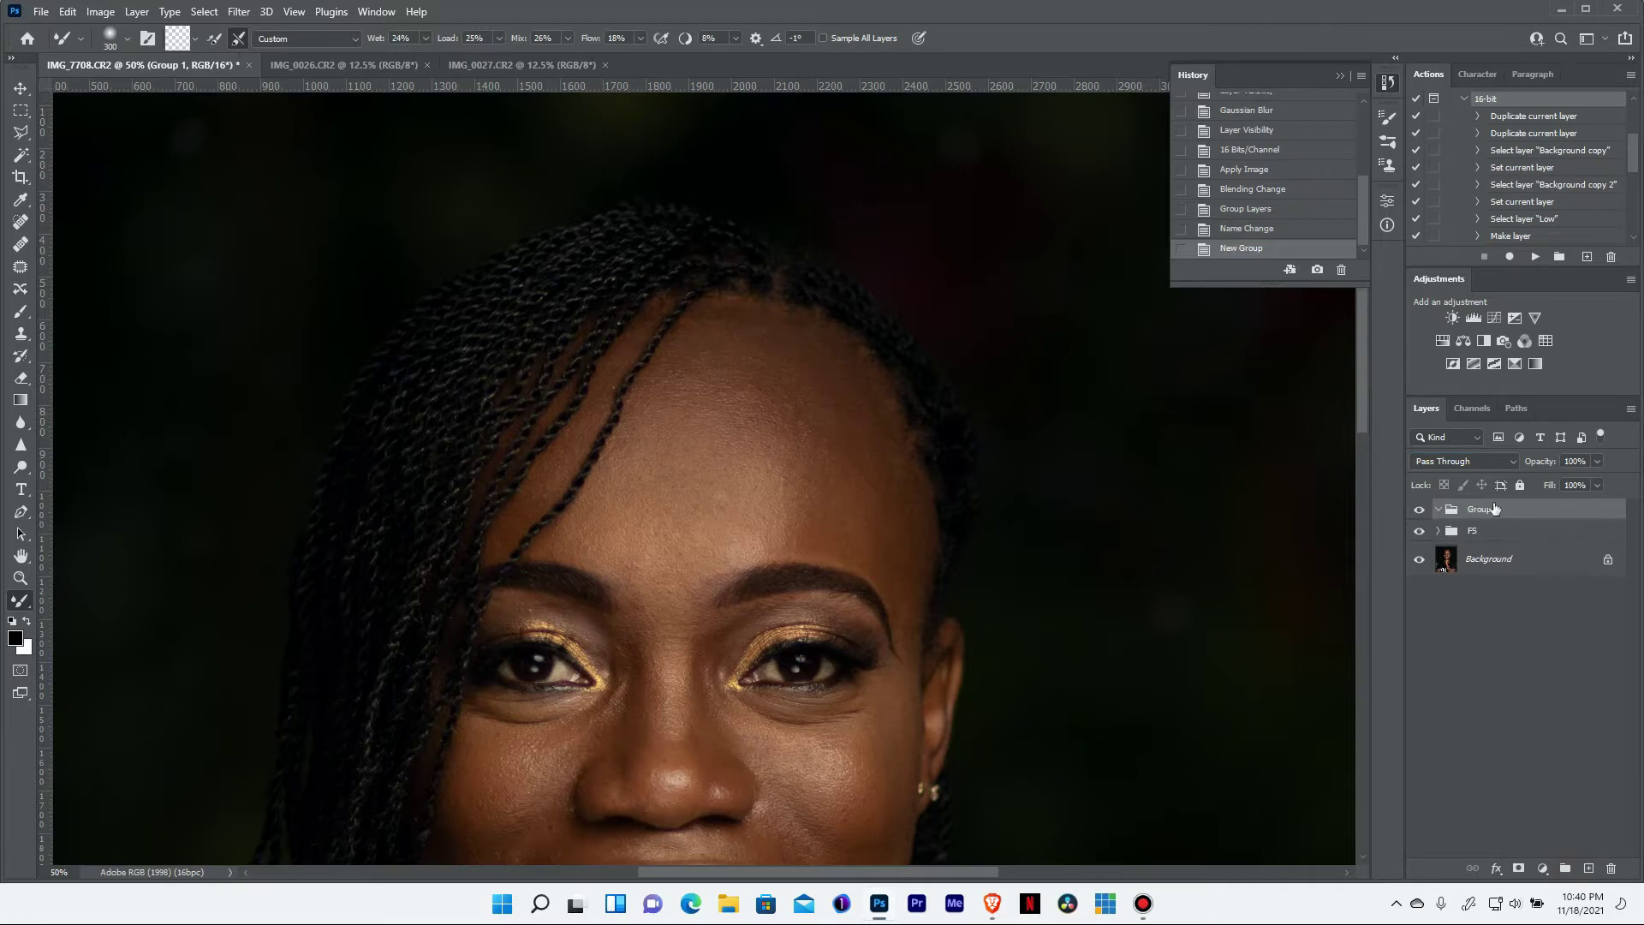
type("Help")
key("Return")
left_click(1484, 341)
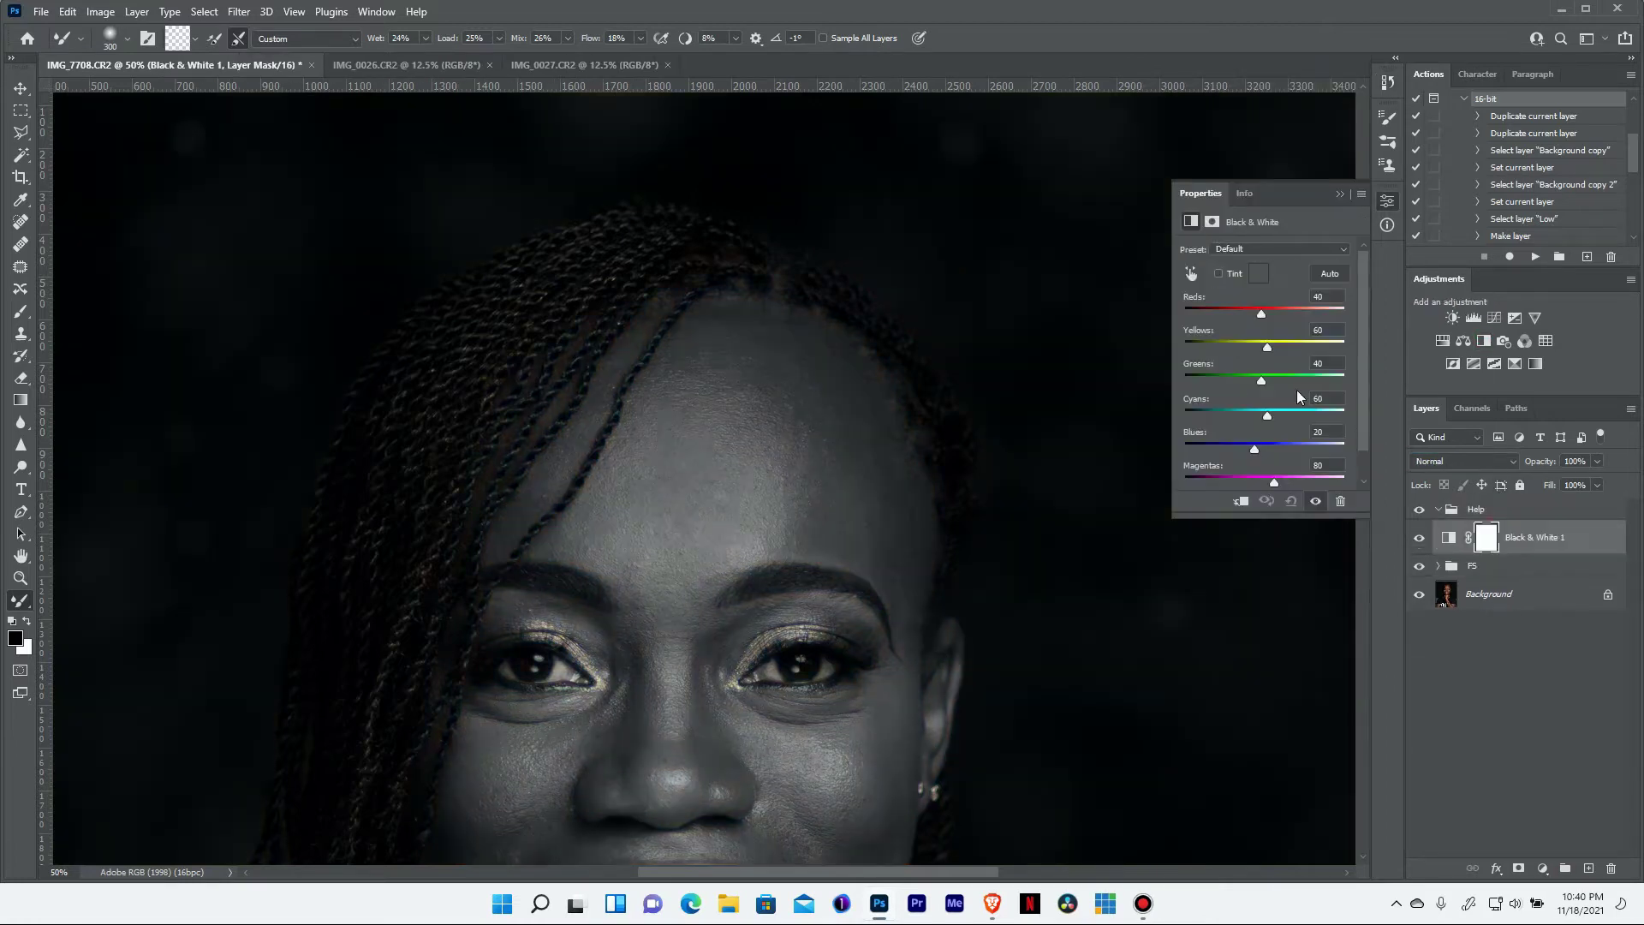
left_click(1474, 318)
left_click_drag(1259, 375, 1284, 341)
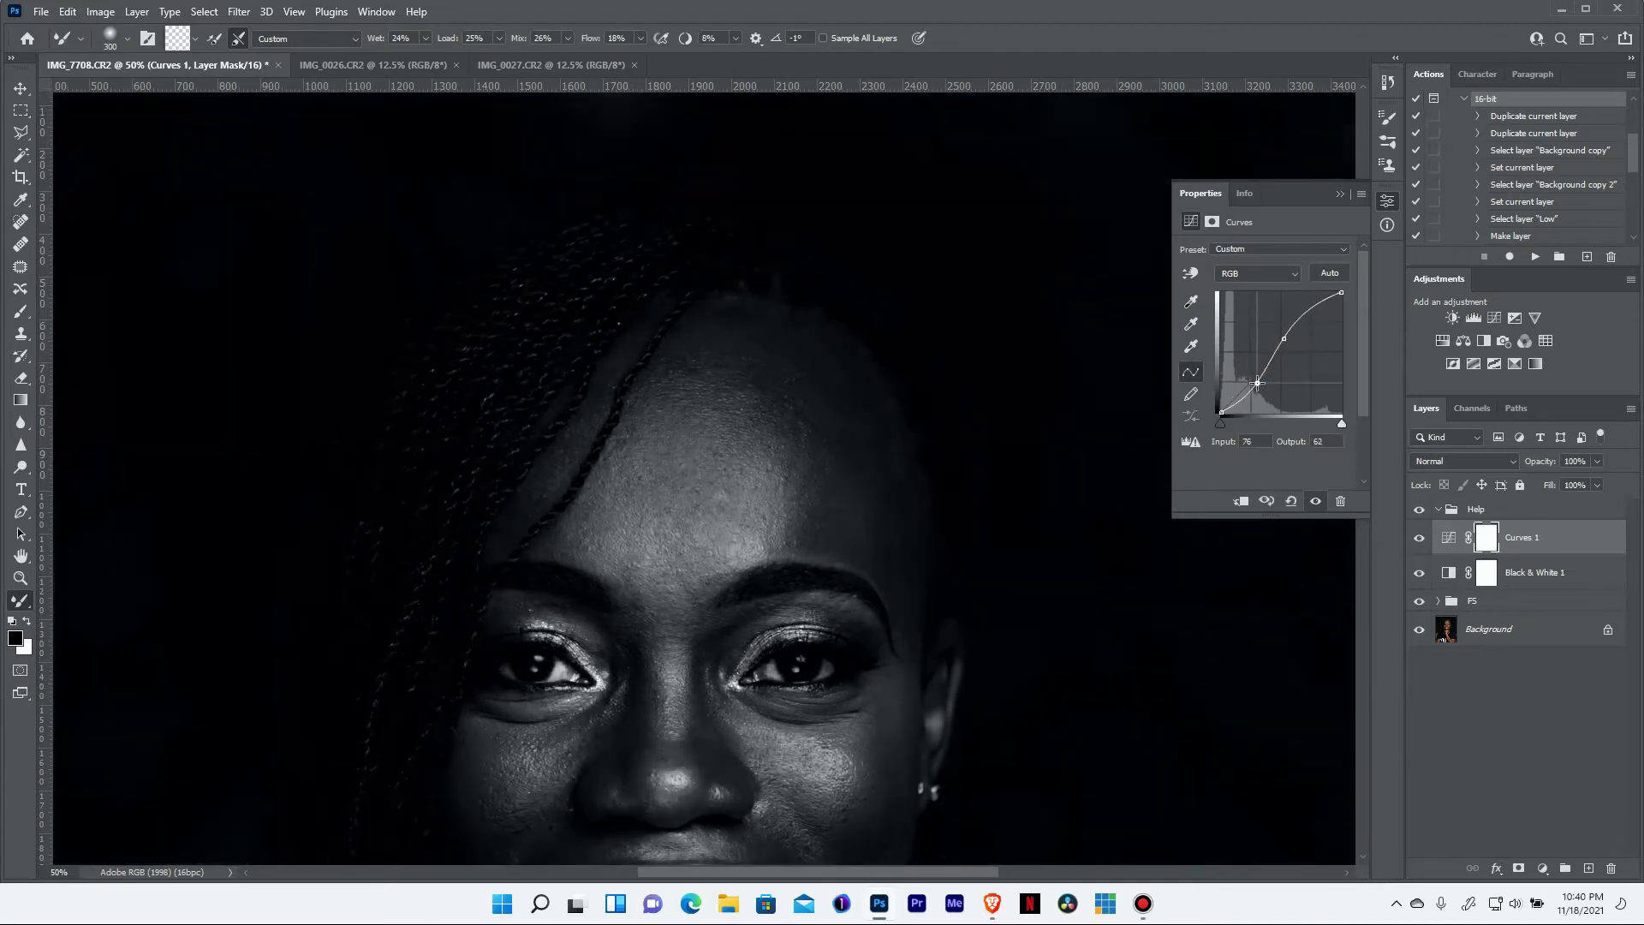
Raise the Black & White Yellows, move both adjustments into Help, and select the low layer
double_click(1448, 572)
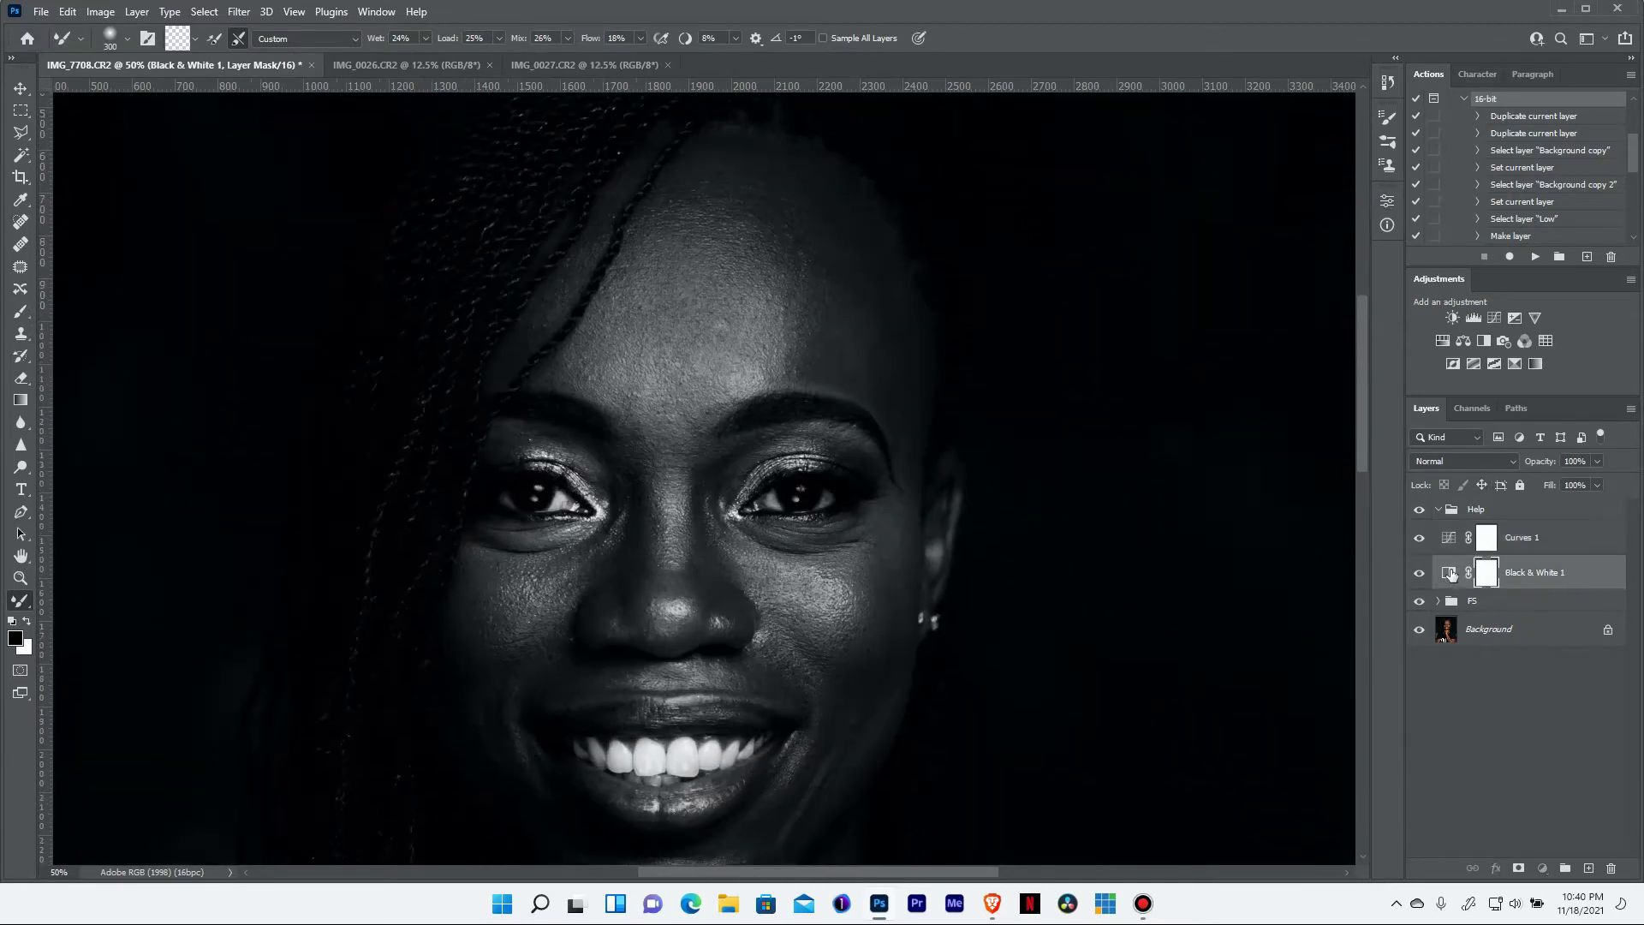
left_click_drag(1268, 346, 1287, 359)
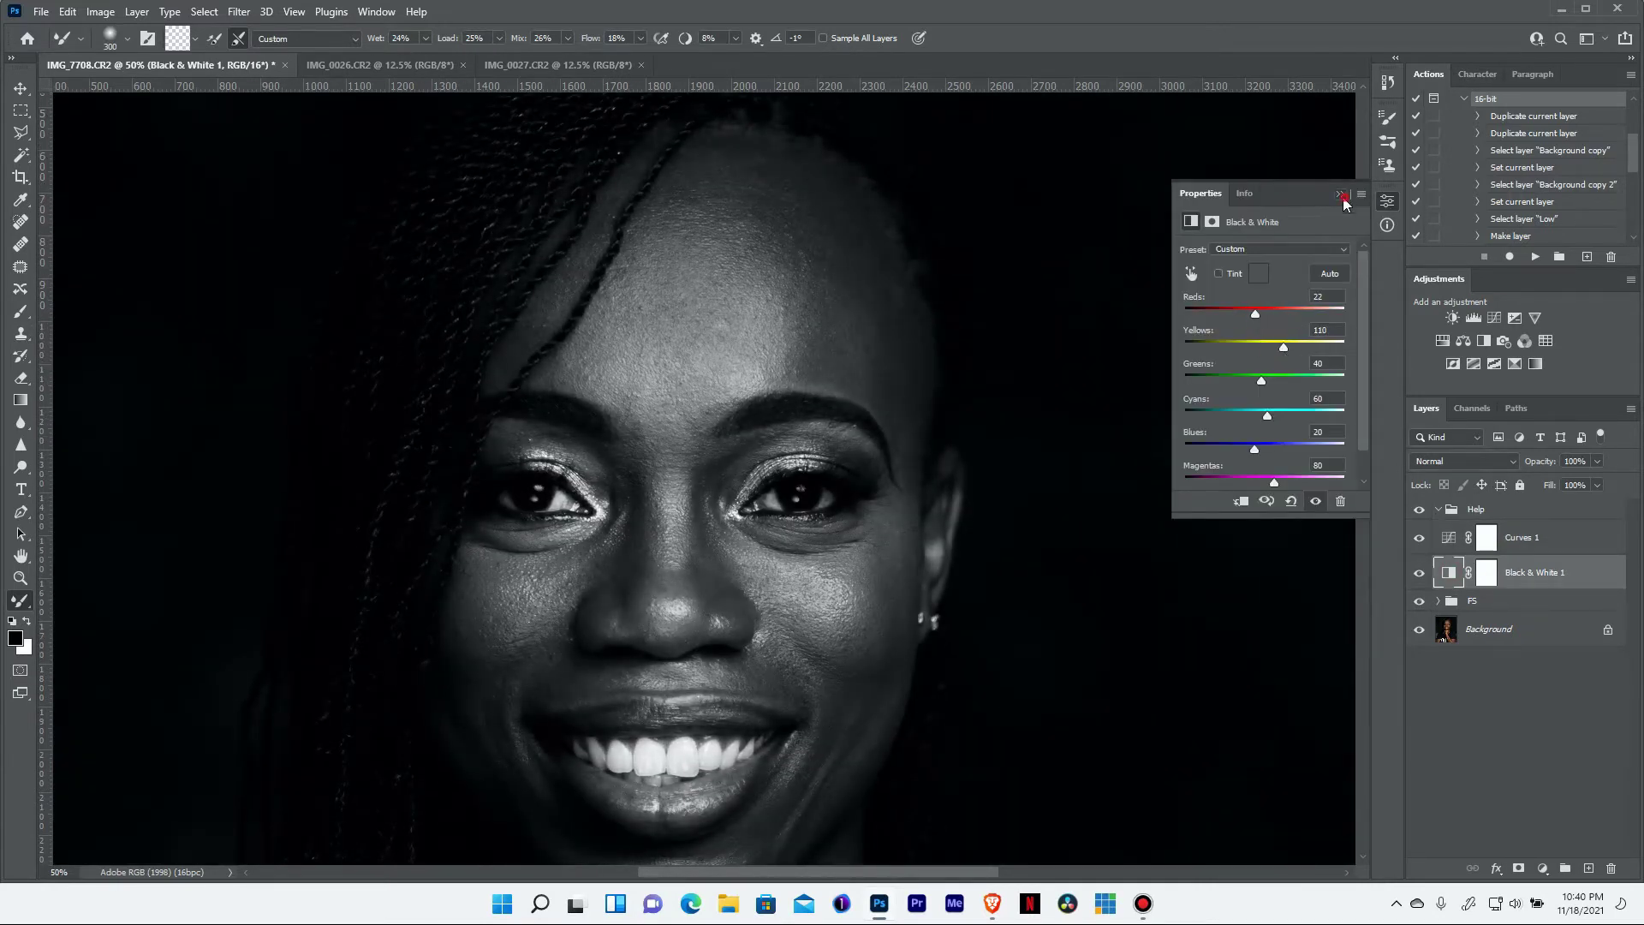
left_click(1341, 196)
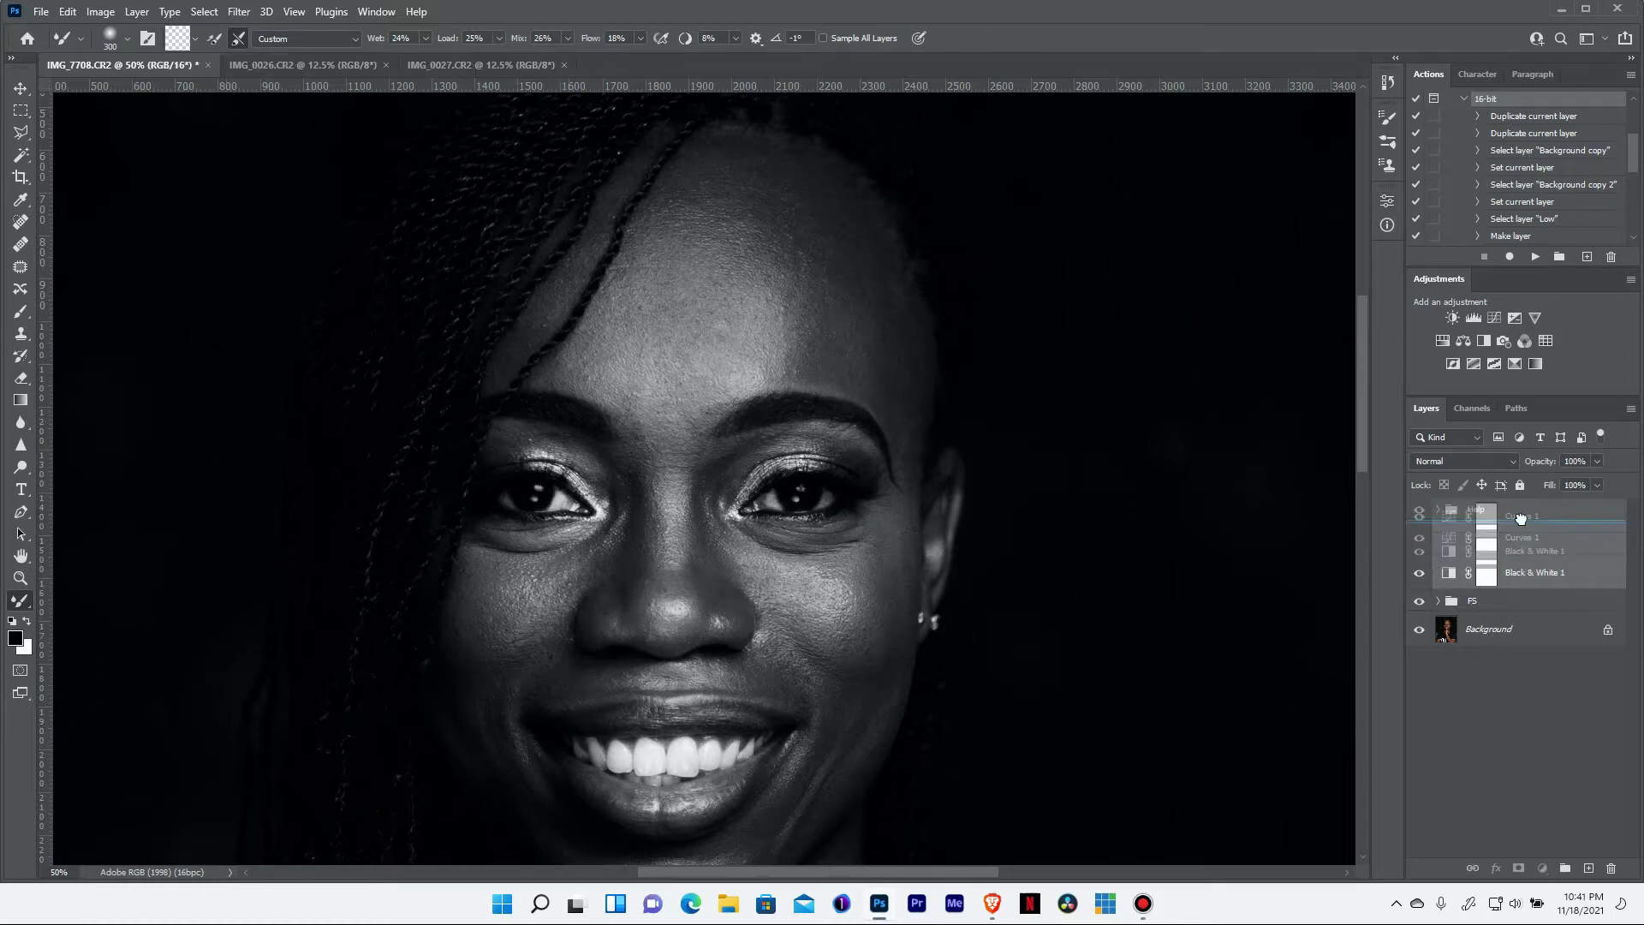
left_click_drag(1522, 572, 1475, 509)
left_click(1438, 531)
left_click(1486, 628)
Sample a forehead clone source on the high layer, then return to the Mixer Brush on low
key("bracketleft")
key("bracketleft")
key("bracketleft")
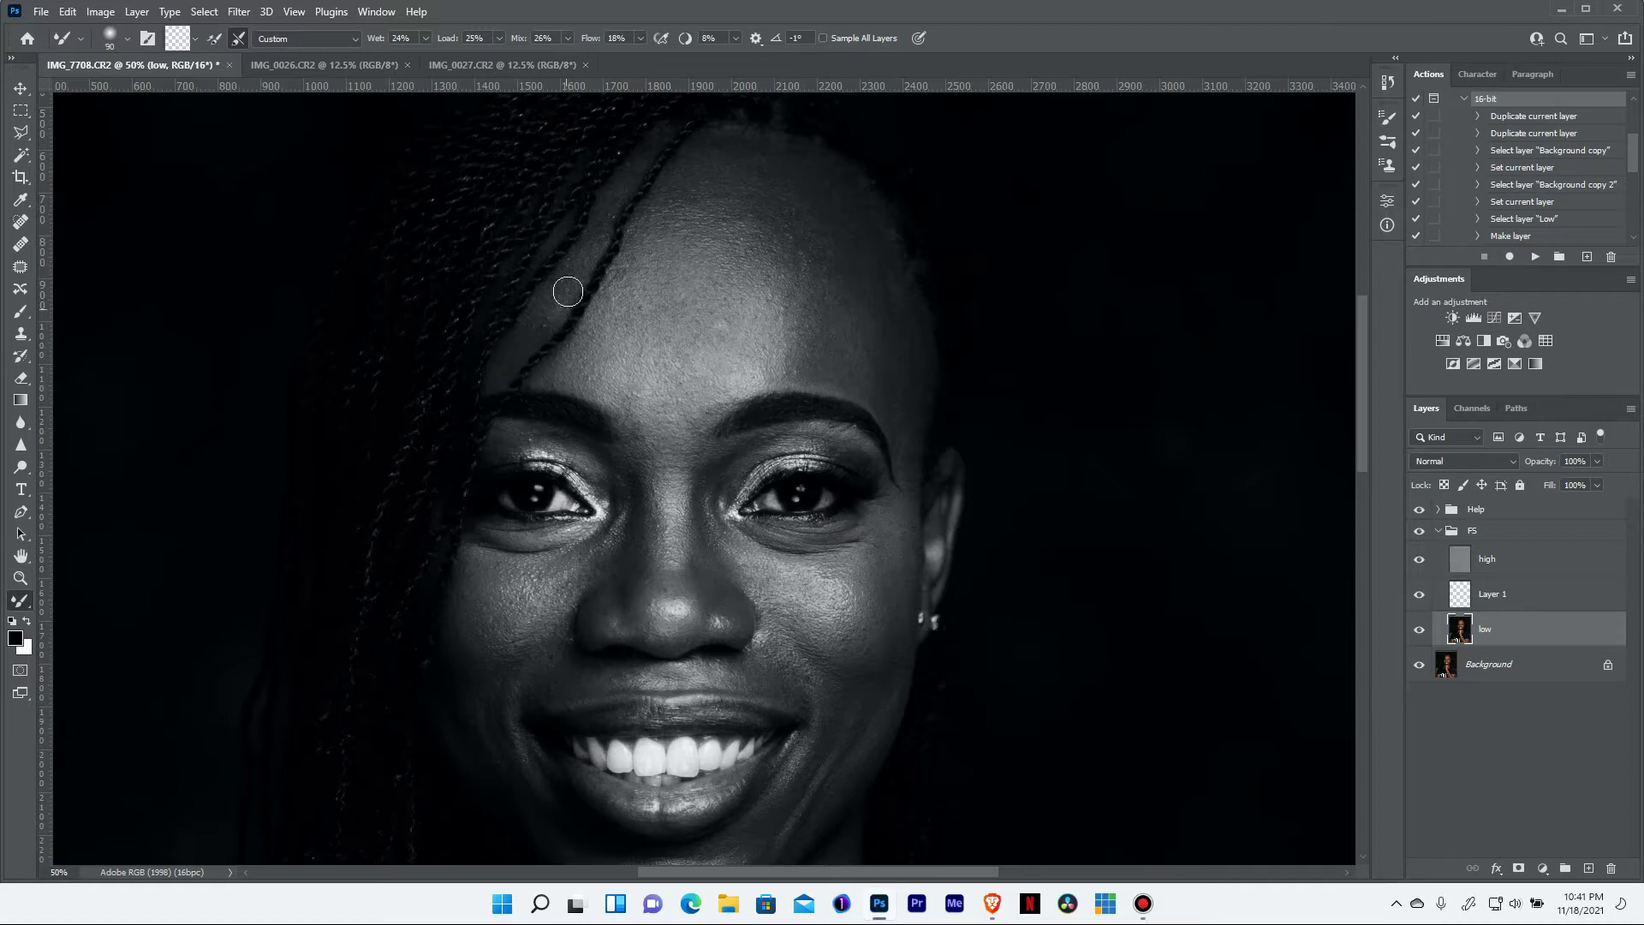
scroll(526, 370, "up", 2)
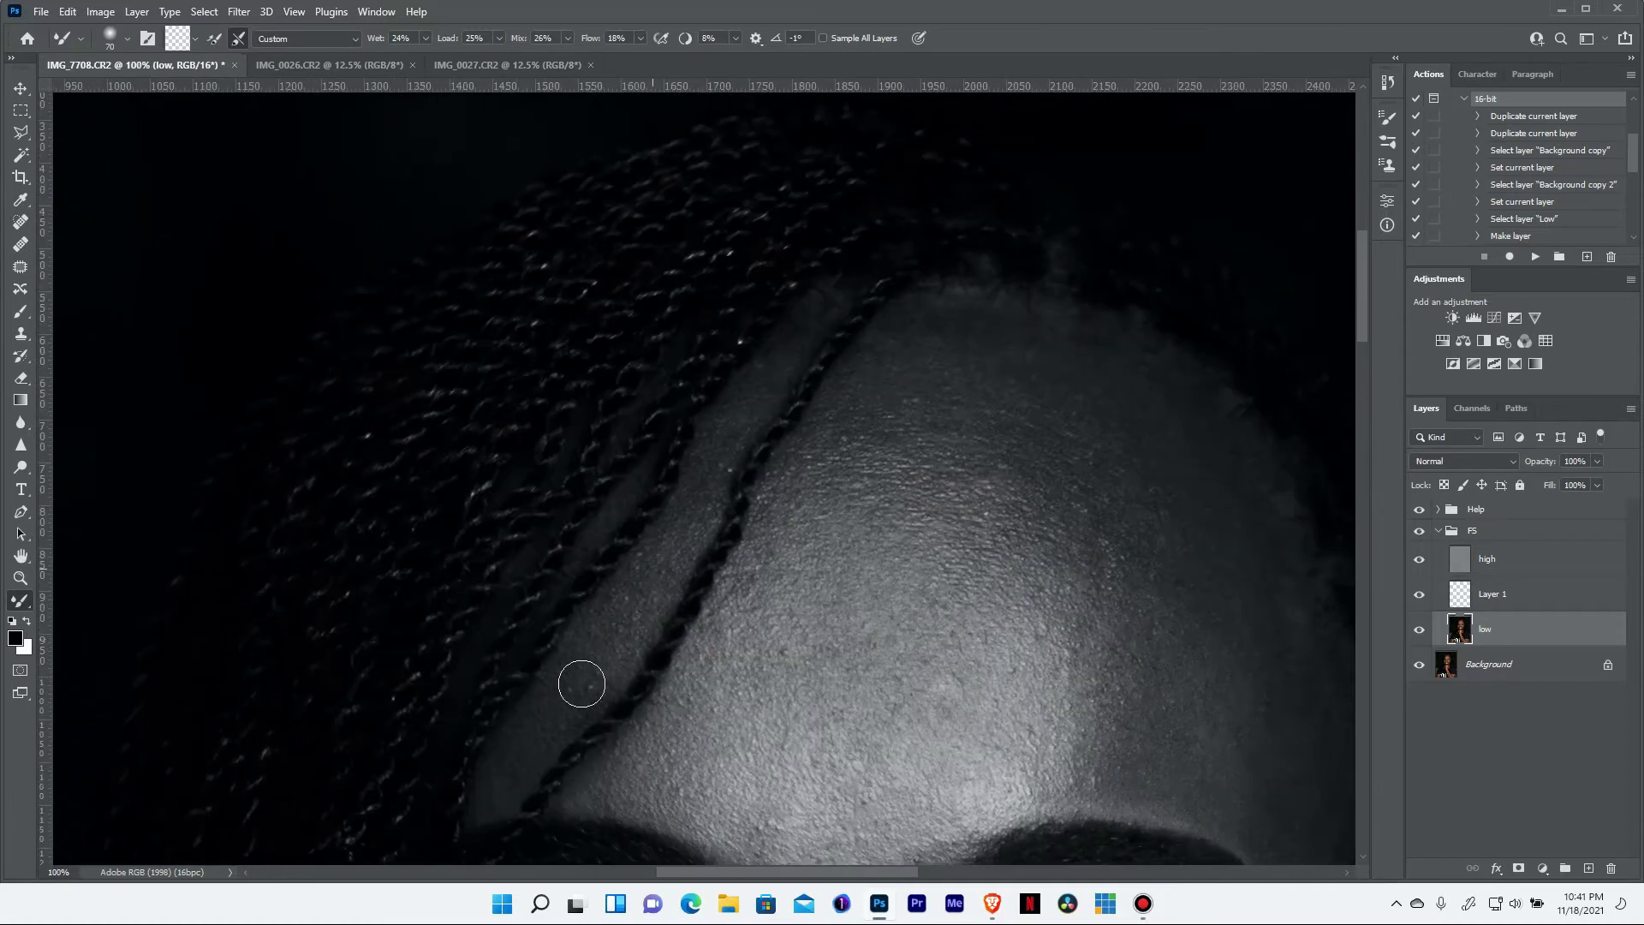
key("alt+bracketright")
key("alt+bracketright")
key("s")
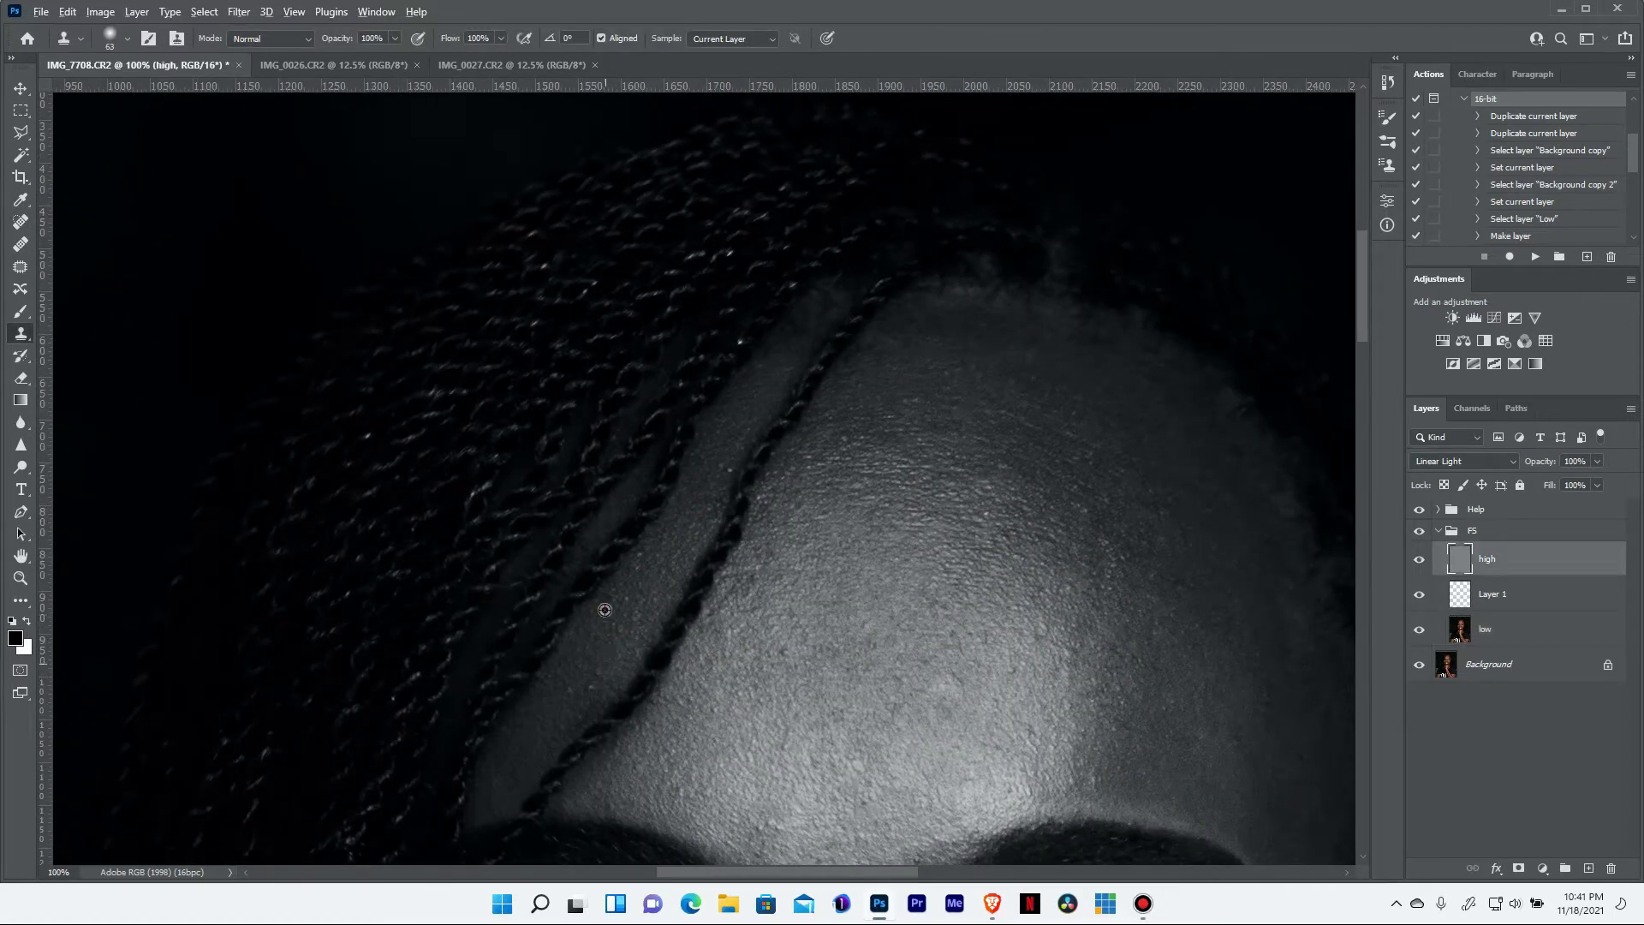
left_click(609, 653, "alt")
key("alt+bracketleft")
key("alt+bracketleft")
key("b")
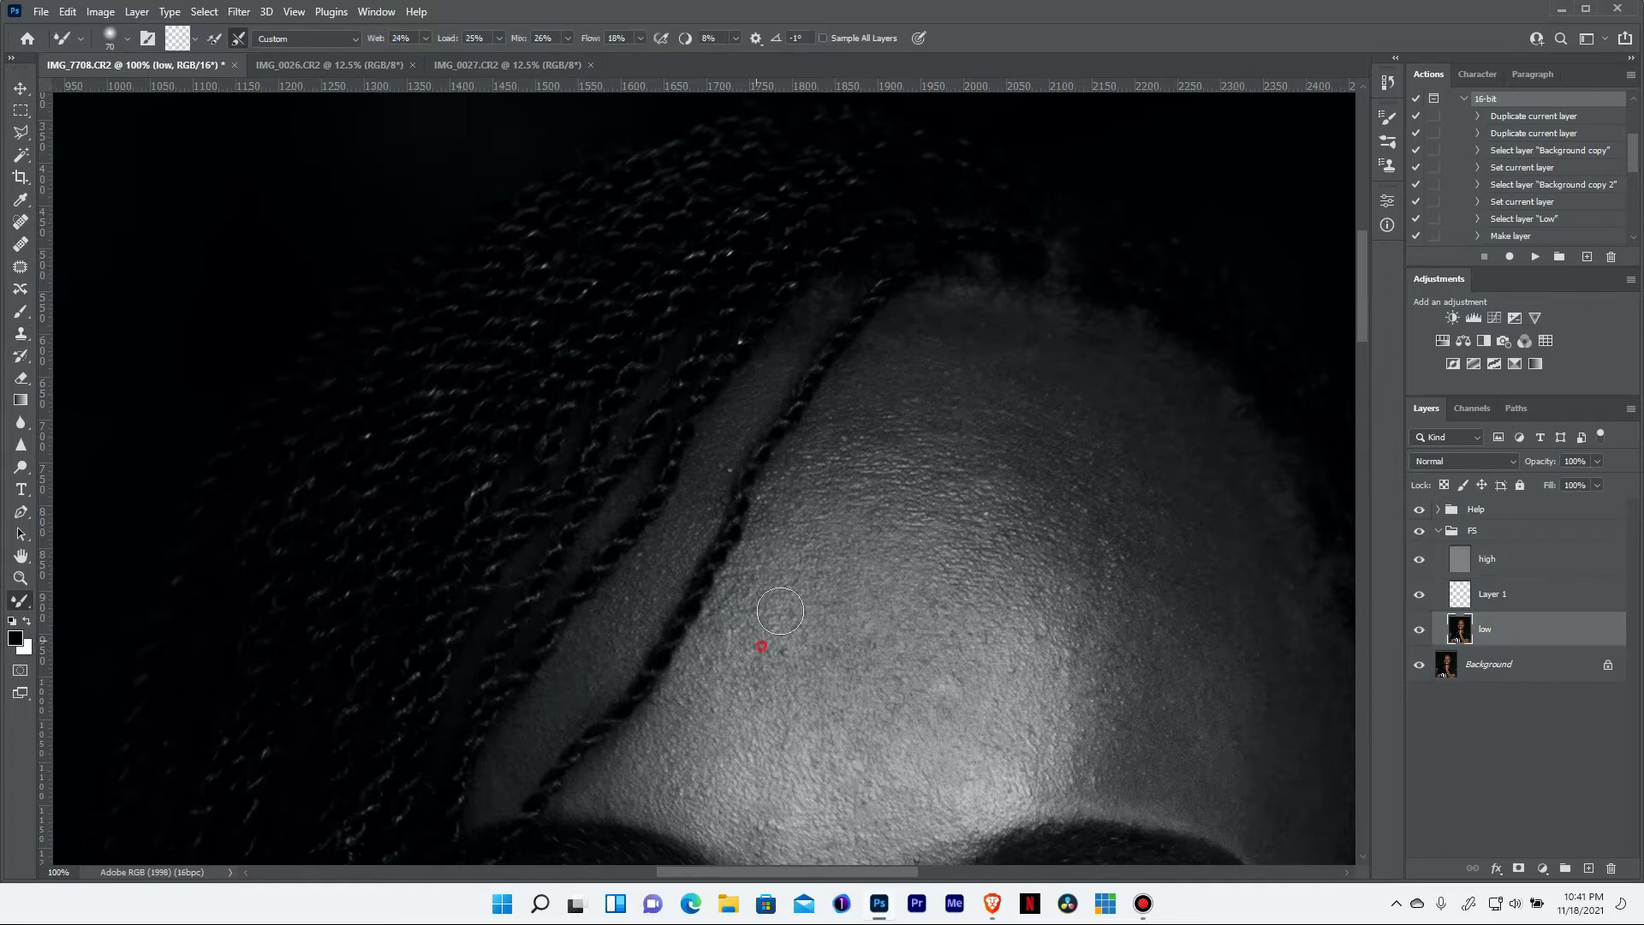
key("ctrl+minus")
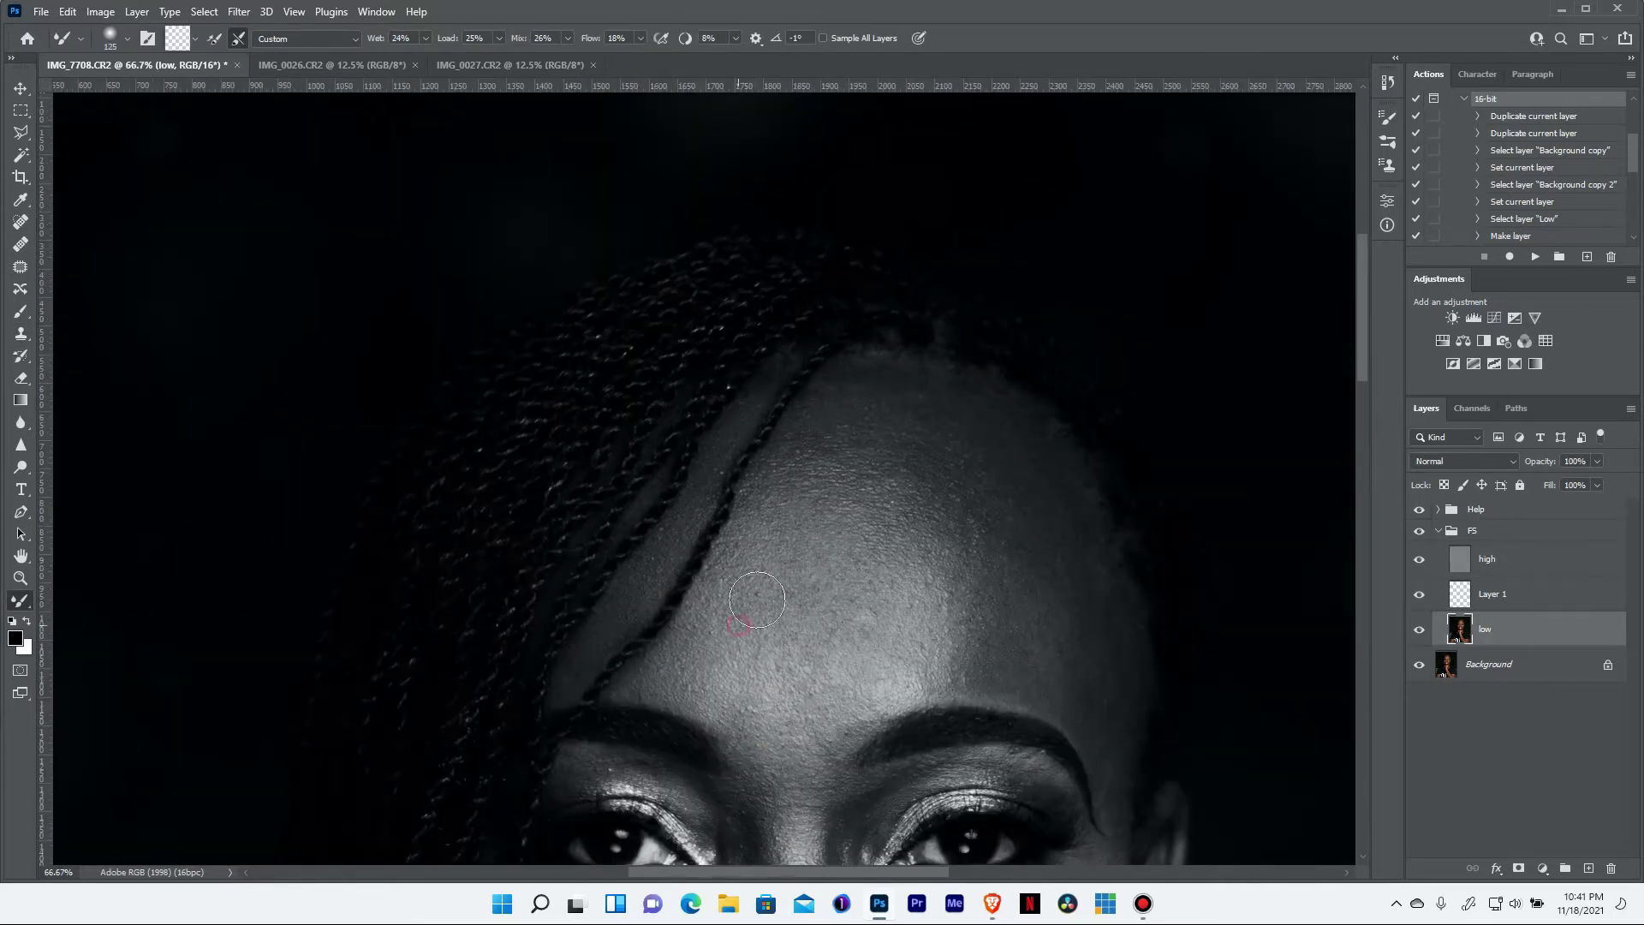
Smooth the forehead skin tones with the Mixer Brush, wetness lowered to 19%
left_click_drag(800, 470, 778, 471)
key("bracketright")
left_click_drag(377, 39, 366, 39)
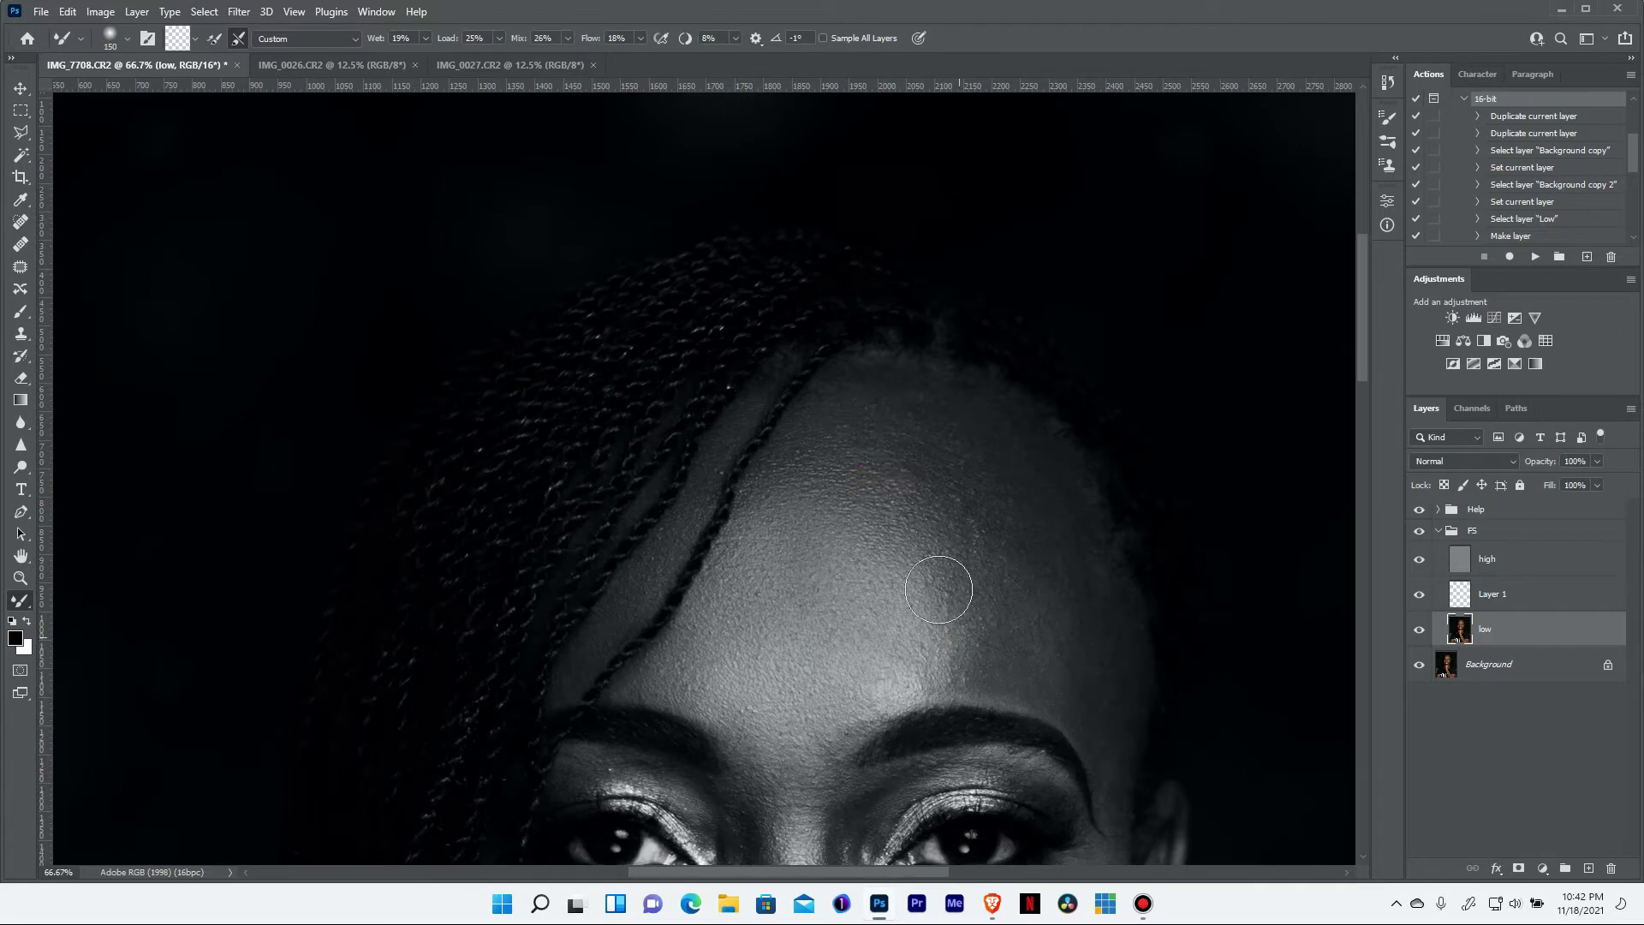
left_click_drag(950, 491, 937, 422)
mouse_move(1053, 459)
left_mouse_down()
mouse_move(928, 588)
mouse_move(853, 617)
mouse_move(978, 554)
left_mouse_up()
key("bracketright")
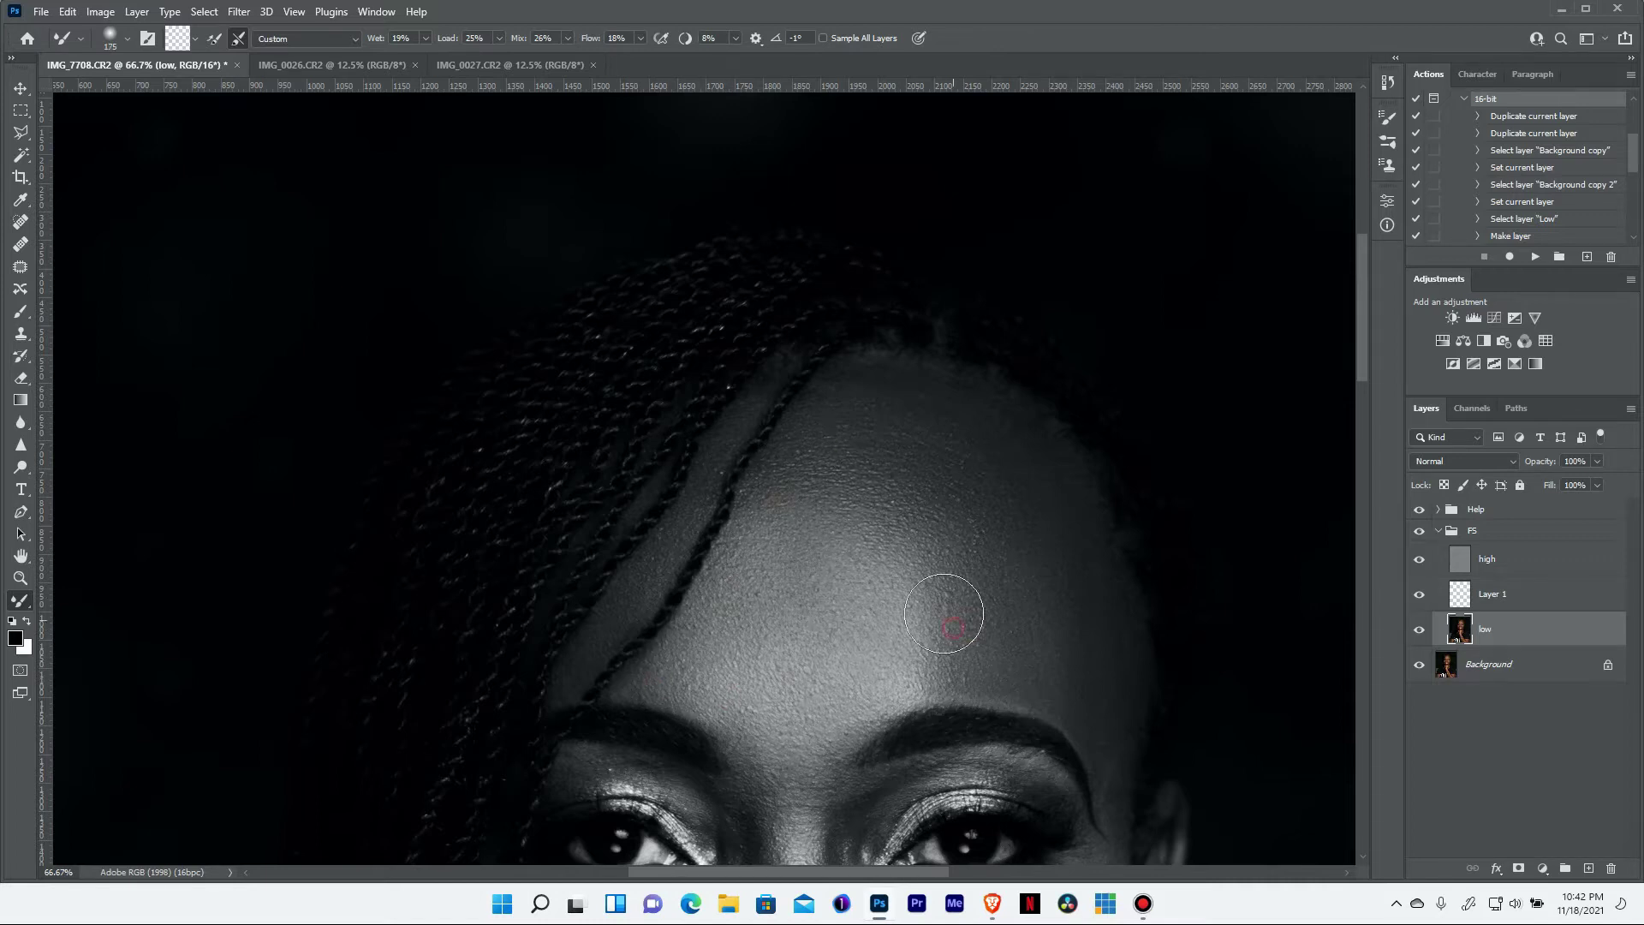
Blend the skin over the nose bridge, along the nose, eyelid, under-eye and cheek
left_click_drag(822, 587, 1017, 319)
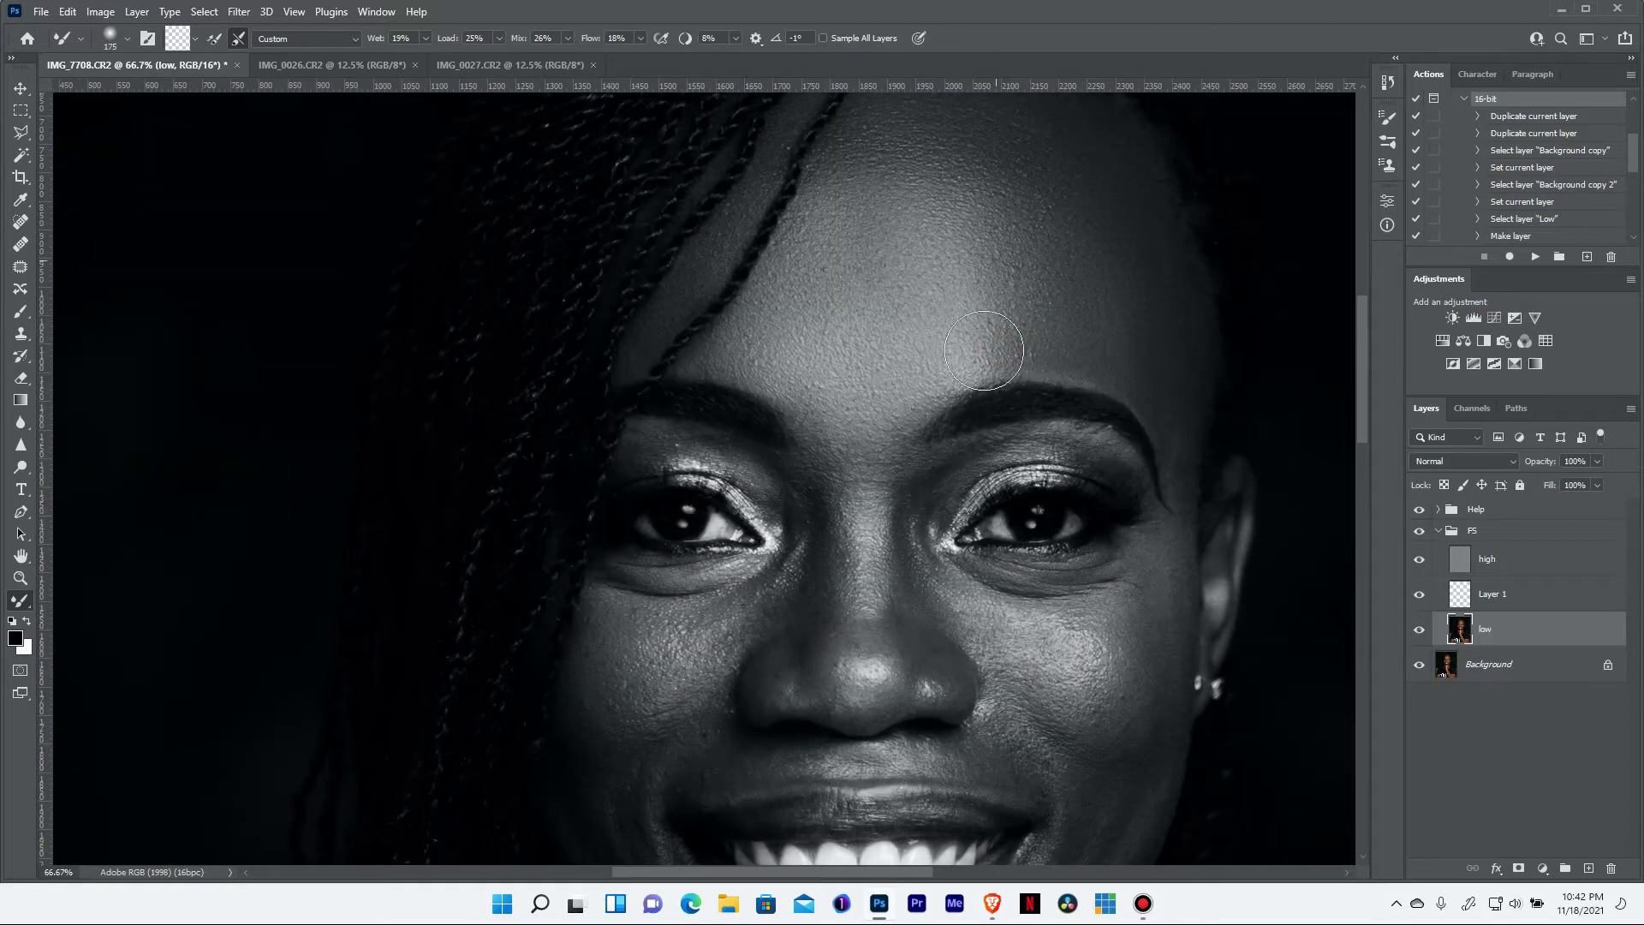
key("bracketleft")
key("bracketleft")
key("bracketleft")
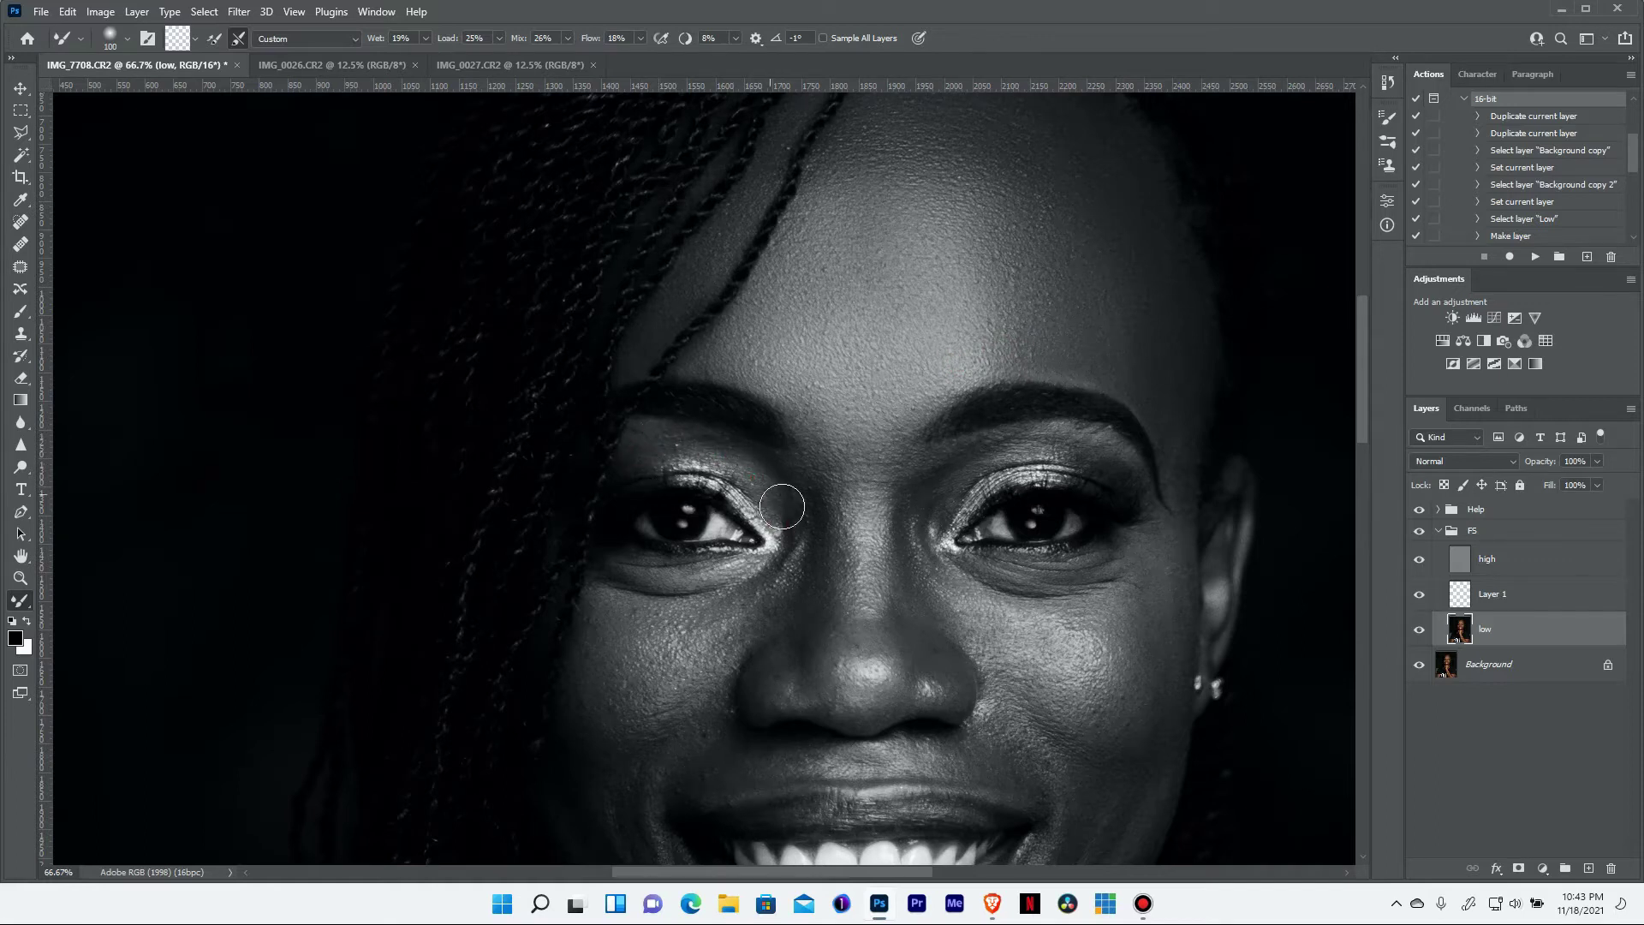
left_click_drag(793, 467, 889, 474)
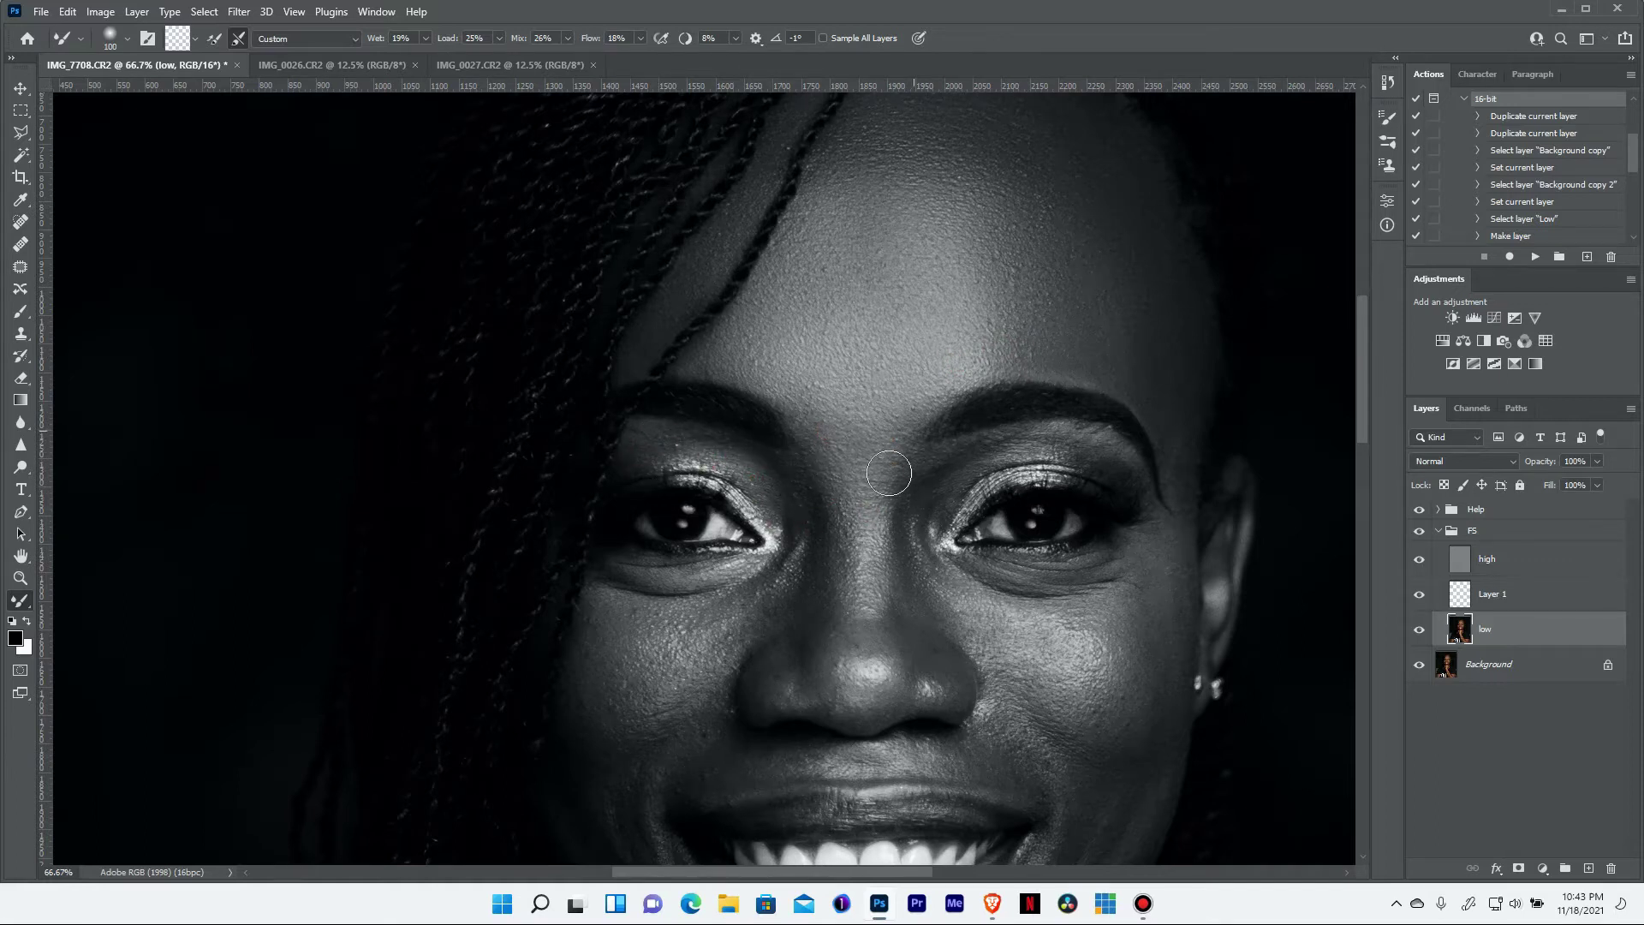
left_click_drag(852, 638, 843, 645)
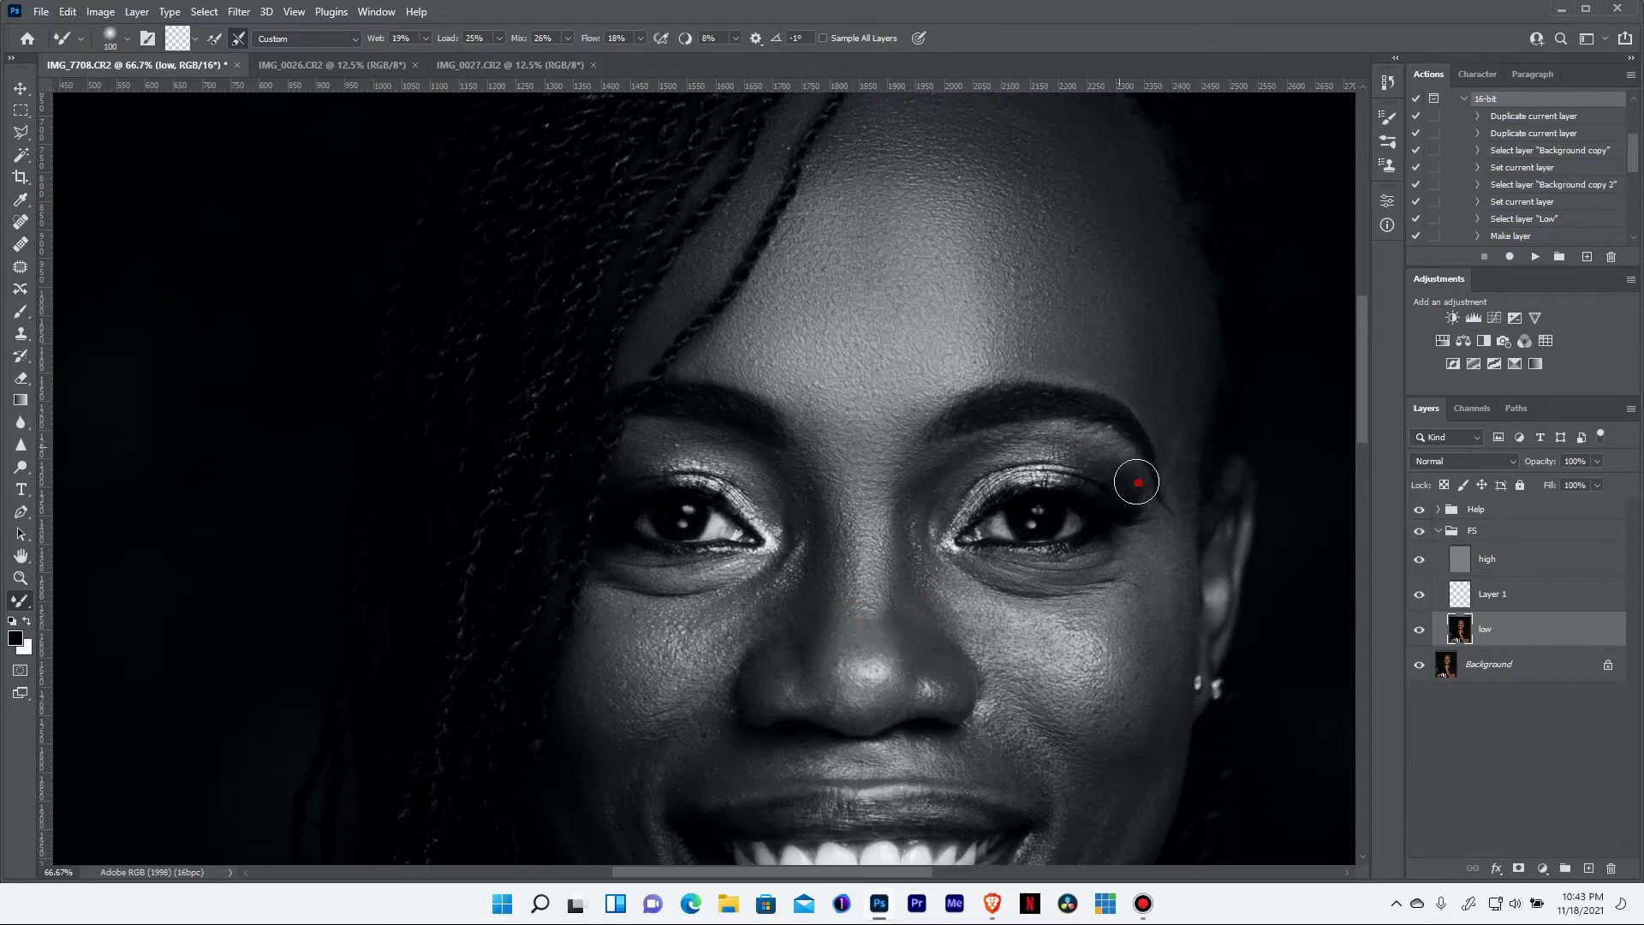
left_click_drag(1137, 482, 1034, 495)
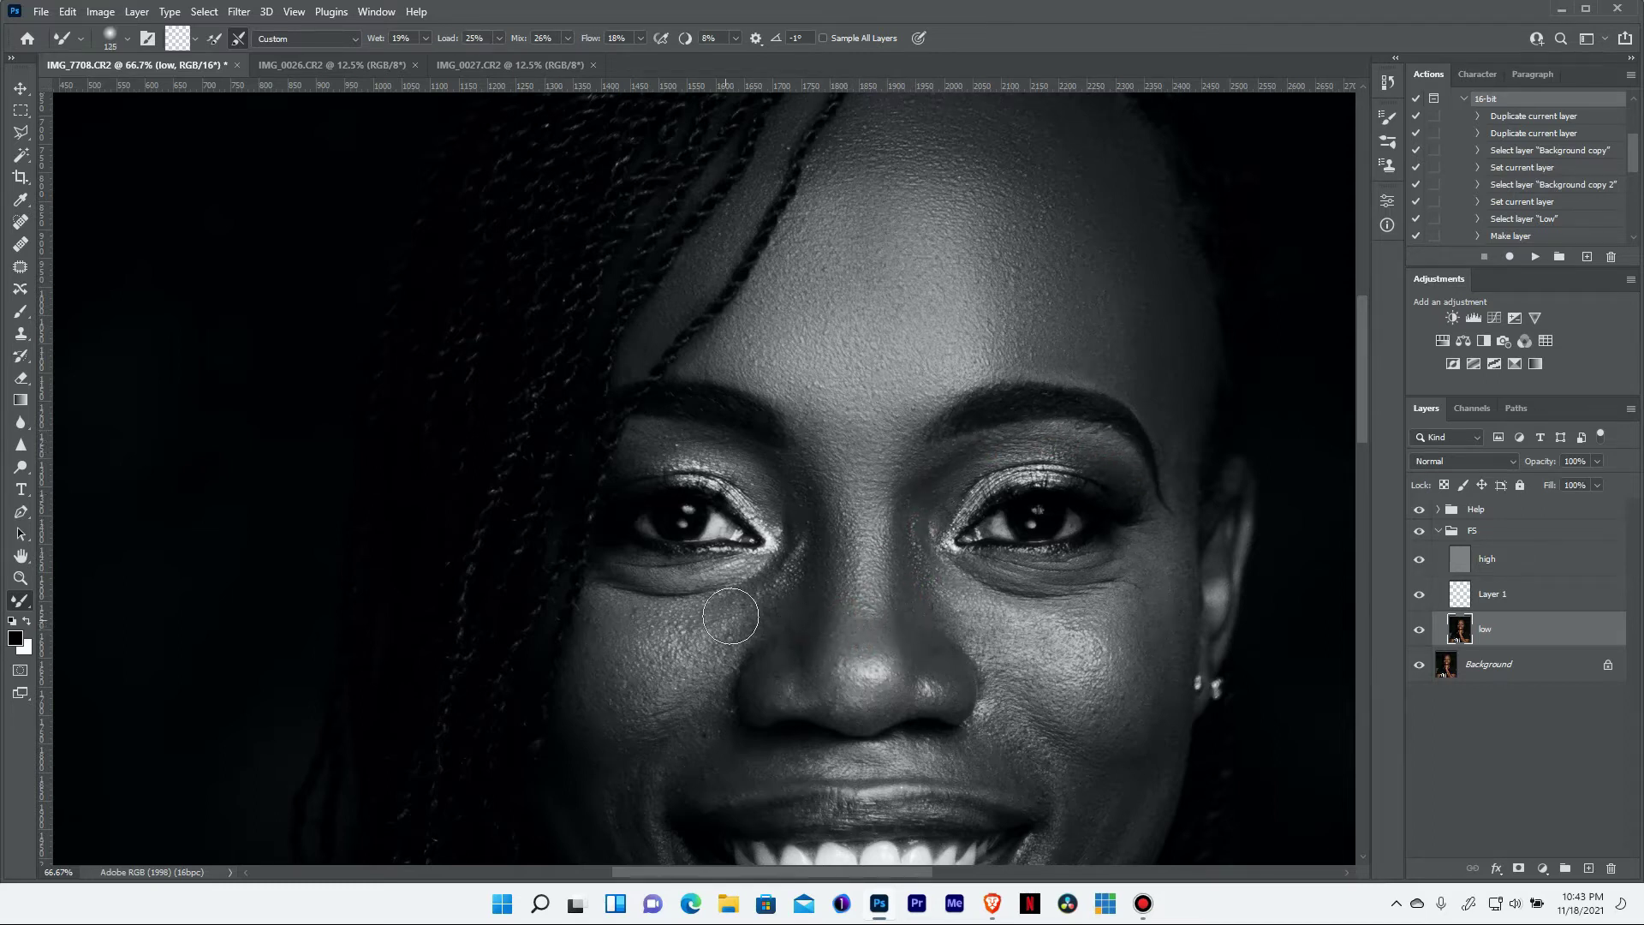
left_click_drag(731, 616, 747, 620)
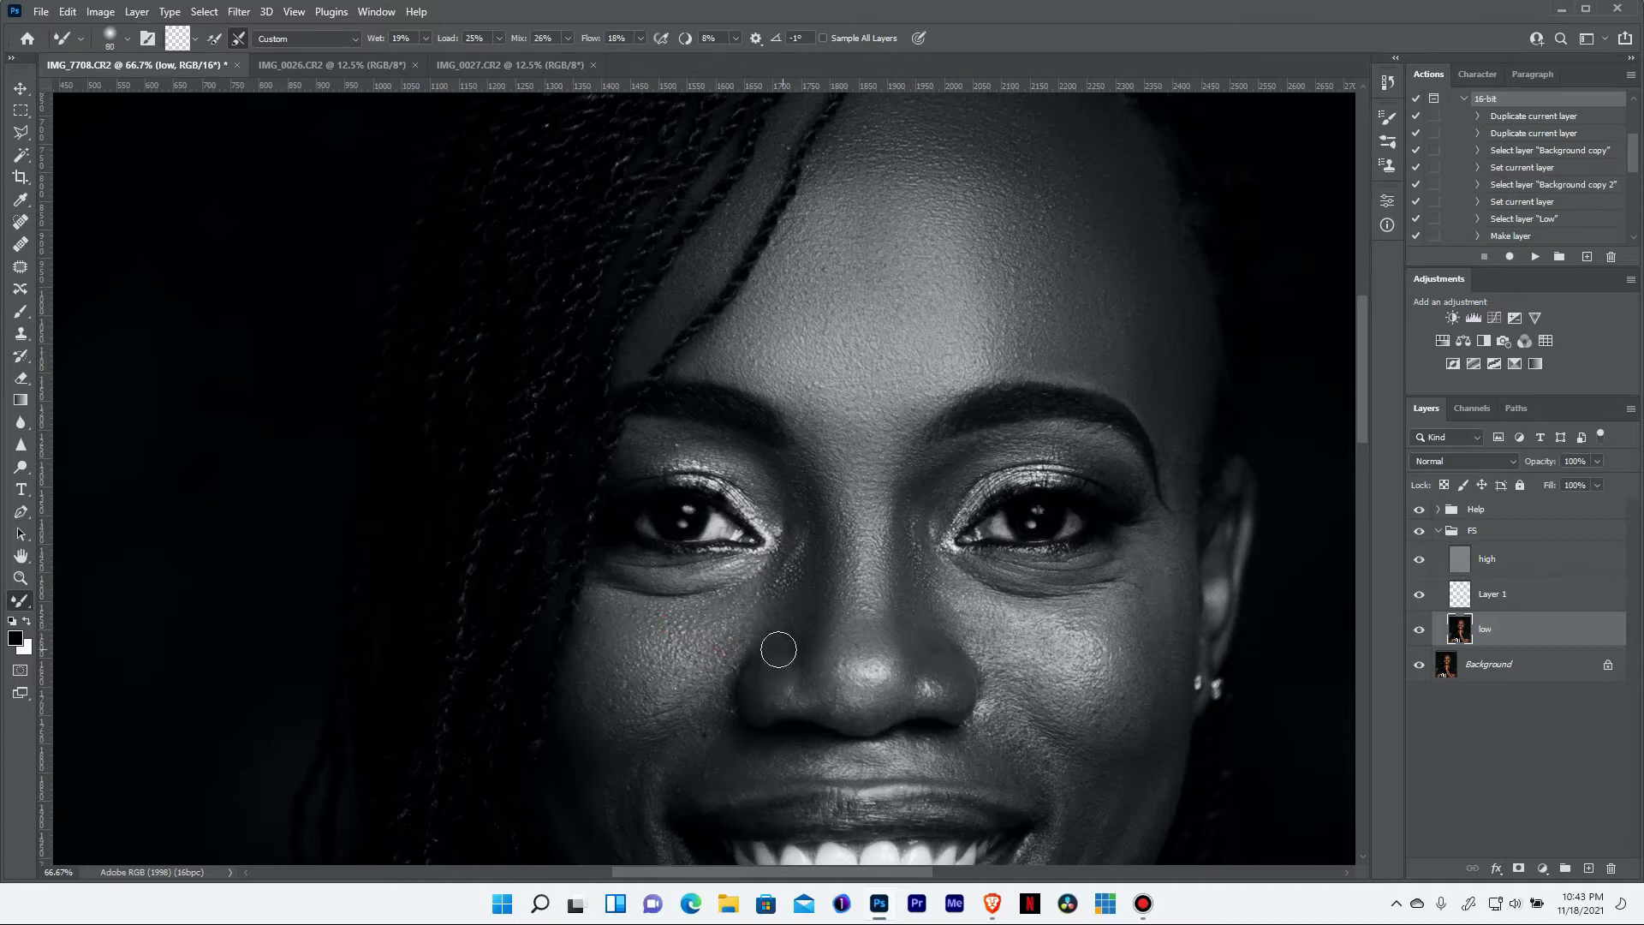
left_click_drag(854, 707, 930, 704)
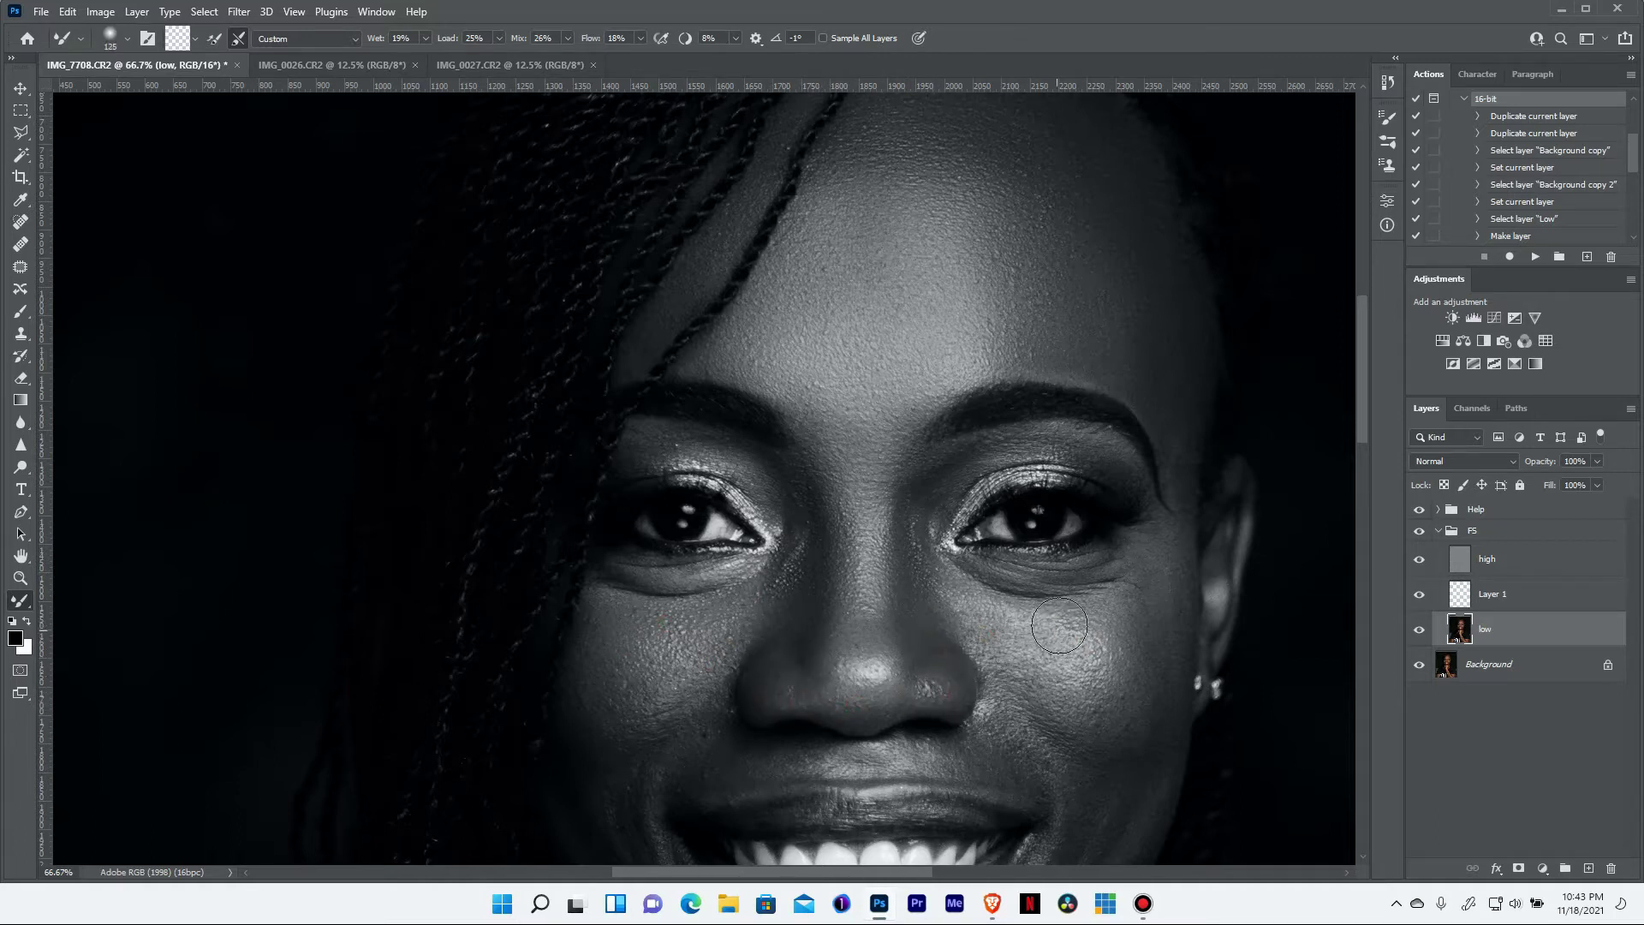
key("bracketleft")
scroll(1164, 599, "down", 3)
key("bracketright")
key("bracketright")
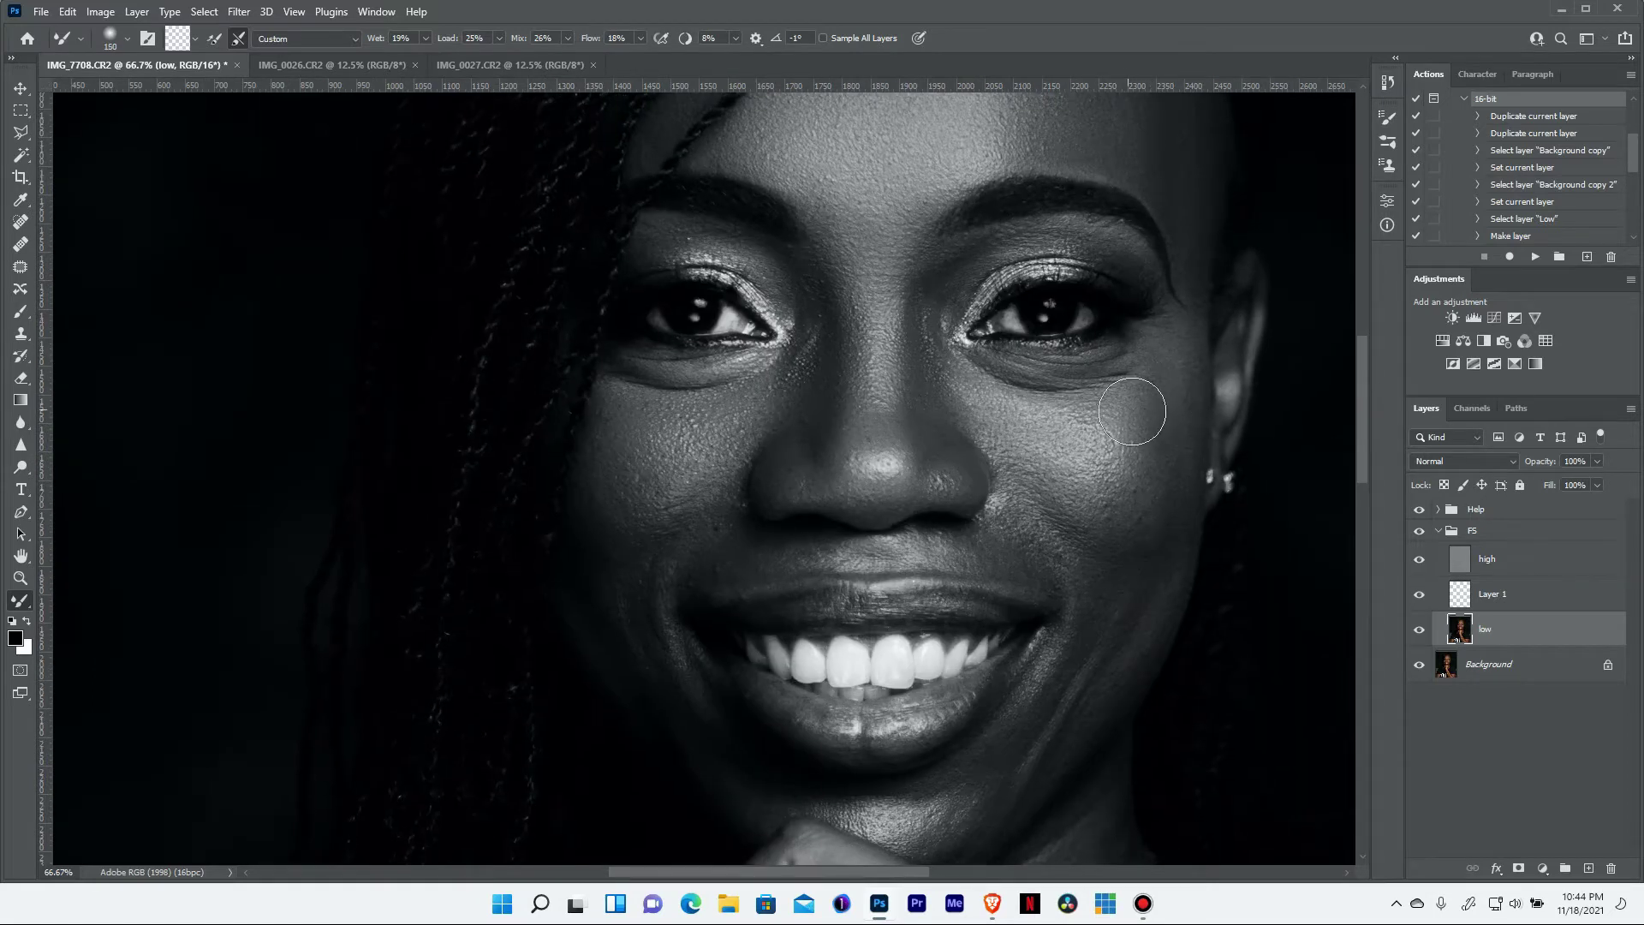
mouse_move(1102, 496)
left_mouse_down()
mouse_move(1056, 515)
mouse_move(1028, 480)
left_mouse_up()
Zoom in on the nose and set up a tiny Clone Stamp on the high layer
key("bracketleft")
key("bracketleft")
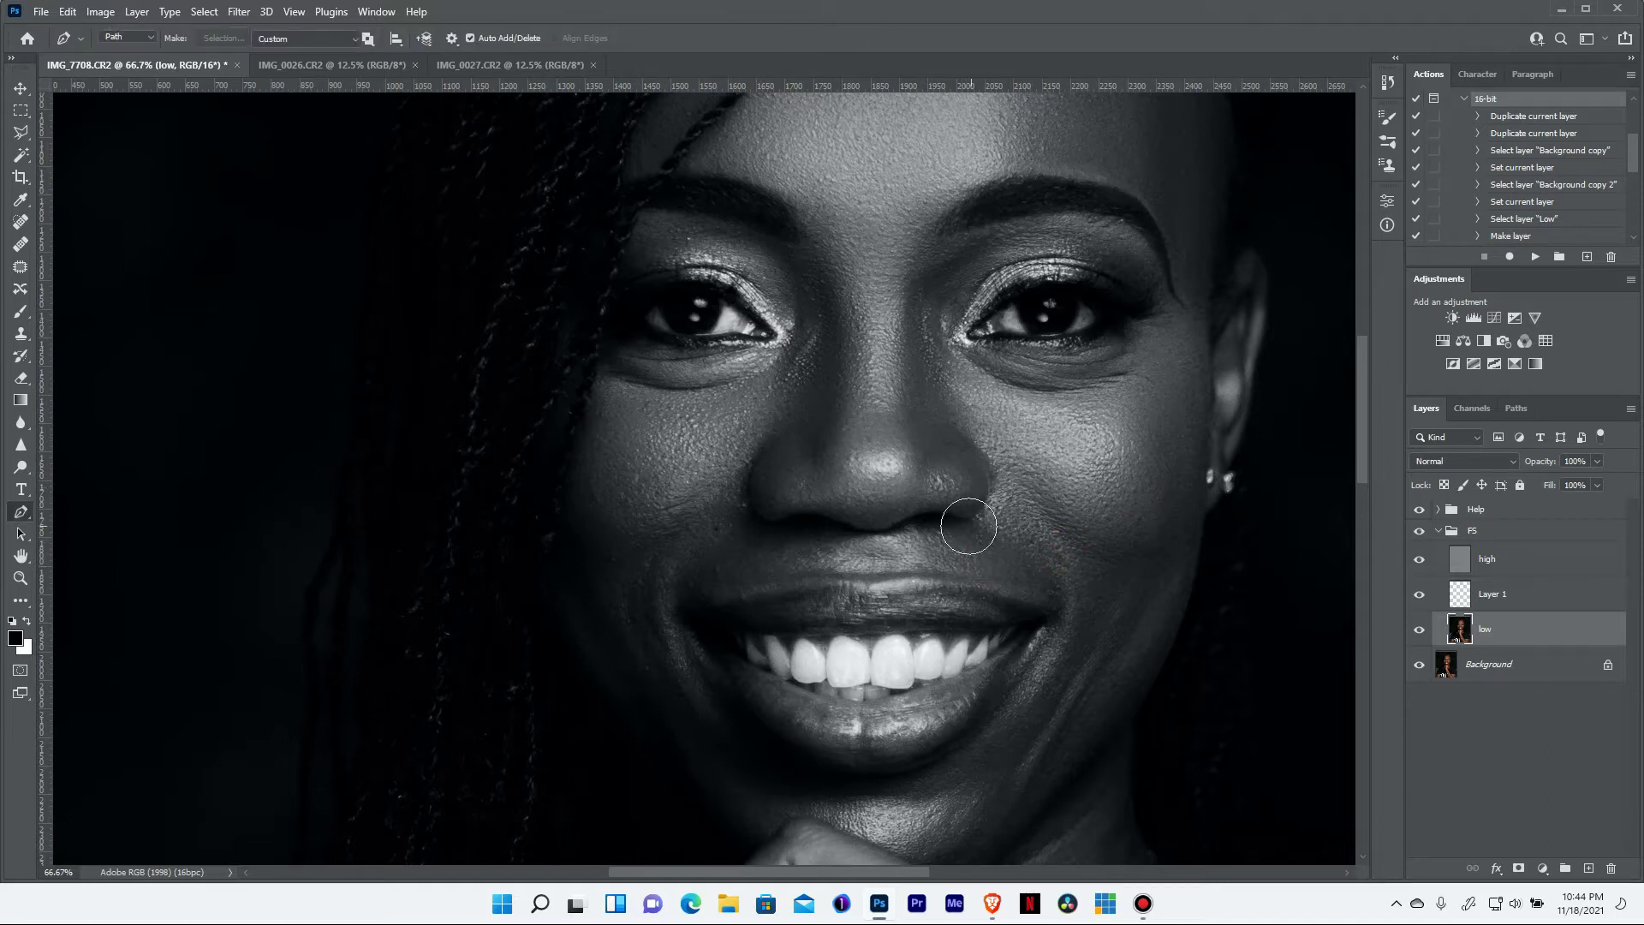
key("bracketleft")
key("bracketleft")
key("bracketleft")
scroll(1001, 582, "up", 2)
scroll(1001, 581, "up", 3)
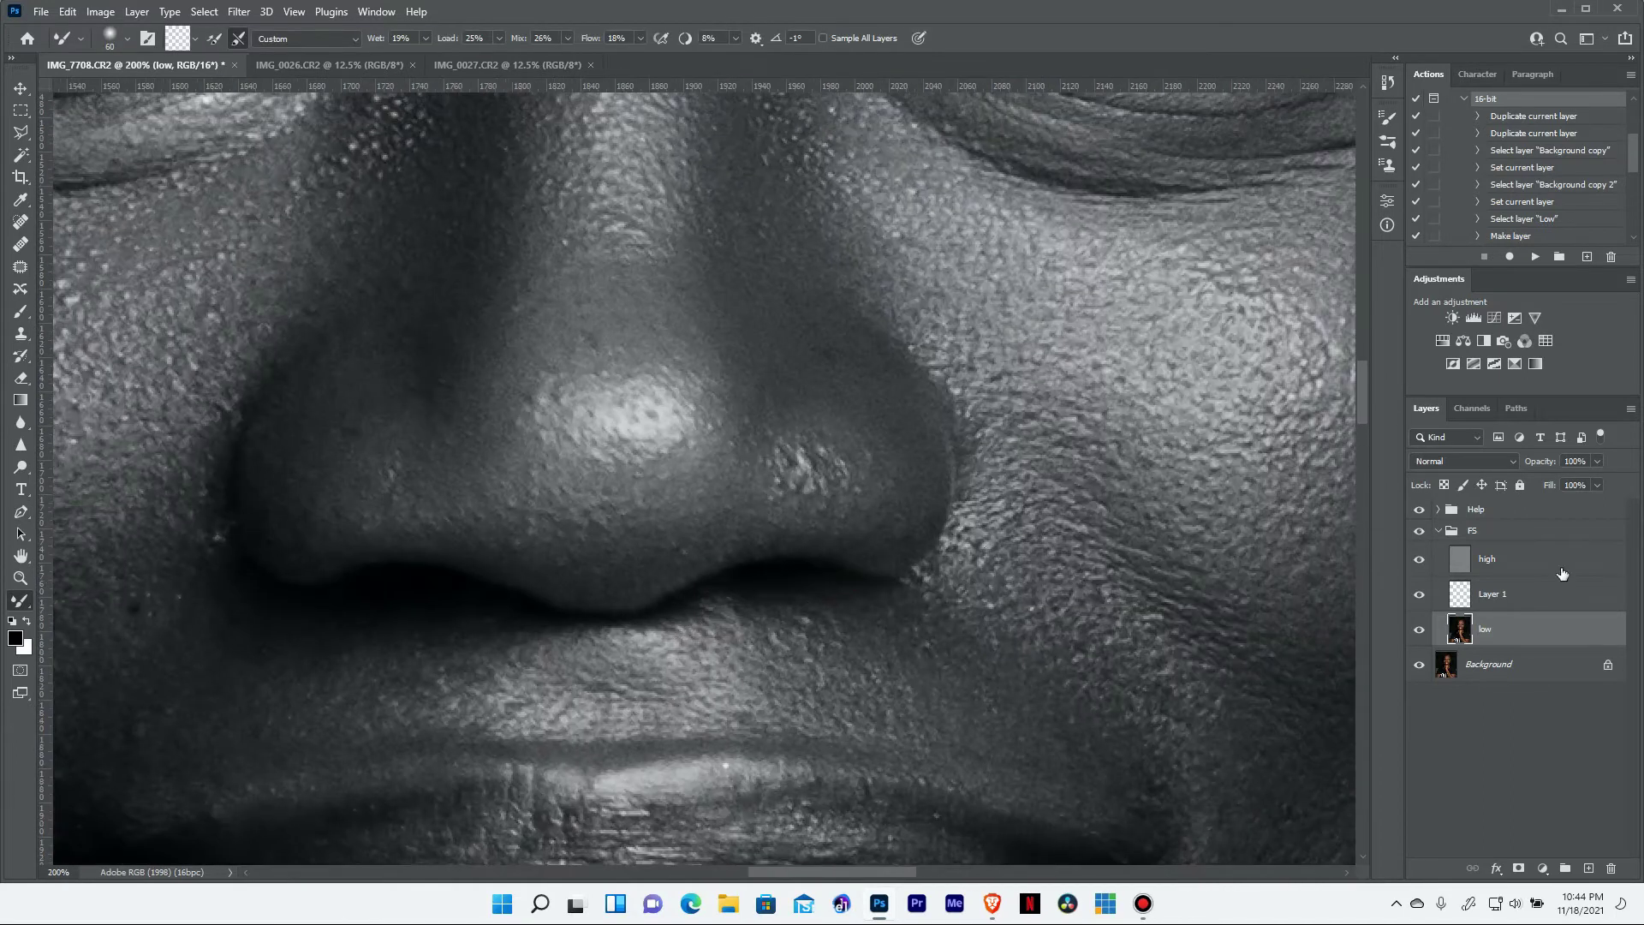
key("alt+bracketright")
key("alt+bracketright")
key("s")
key("bracketleft")
key("bracketleft")
key("bracketleft")
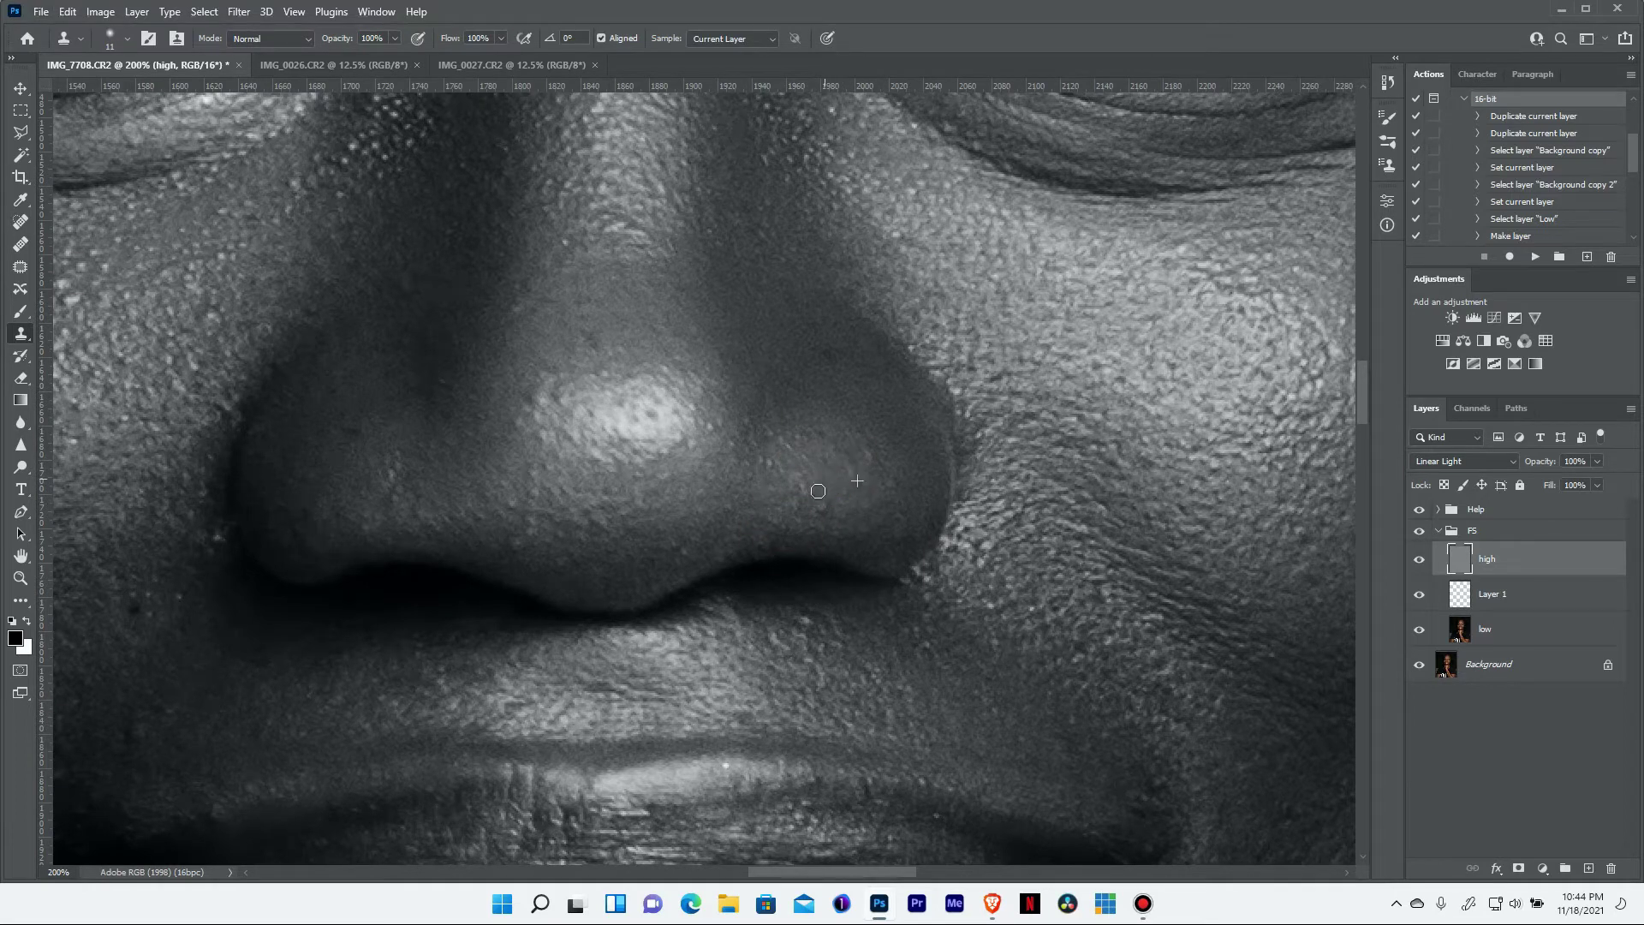
Return to the Mixer Brush on the low layer and hide the Help group
key("ctrl+minus")
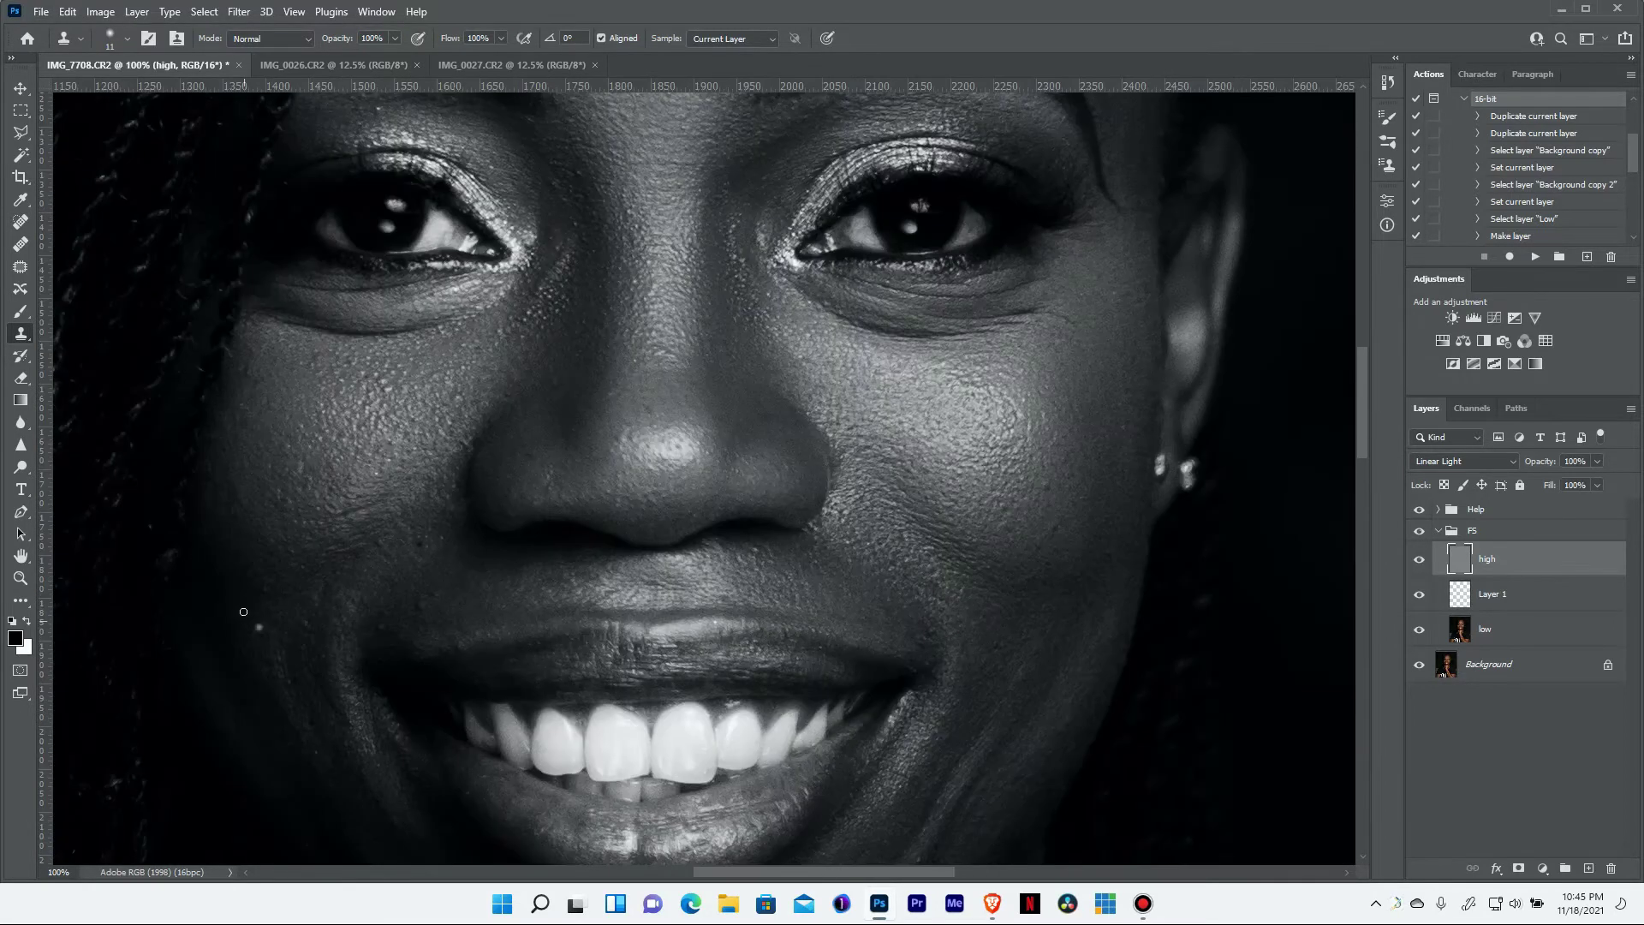
key("b")
key("alt+bracketleft")
key("alt+bracketleft")
key("bracketright")
key("bracketright")
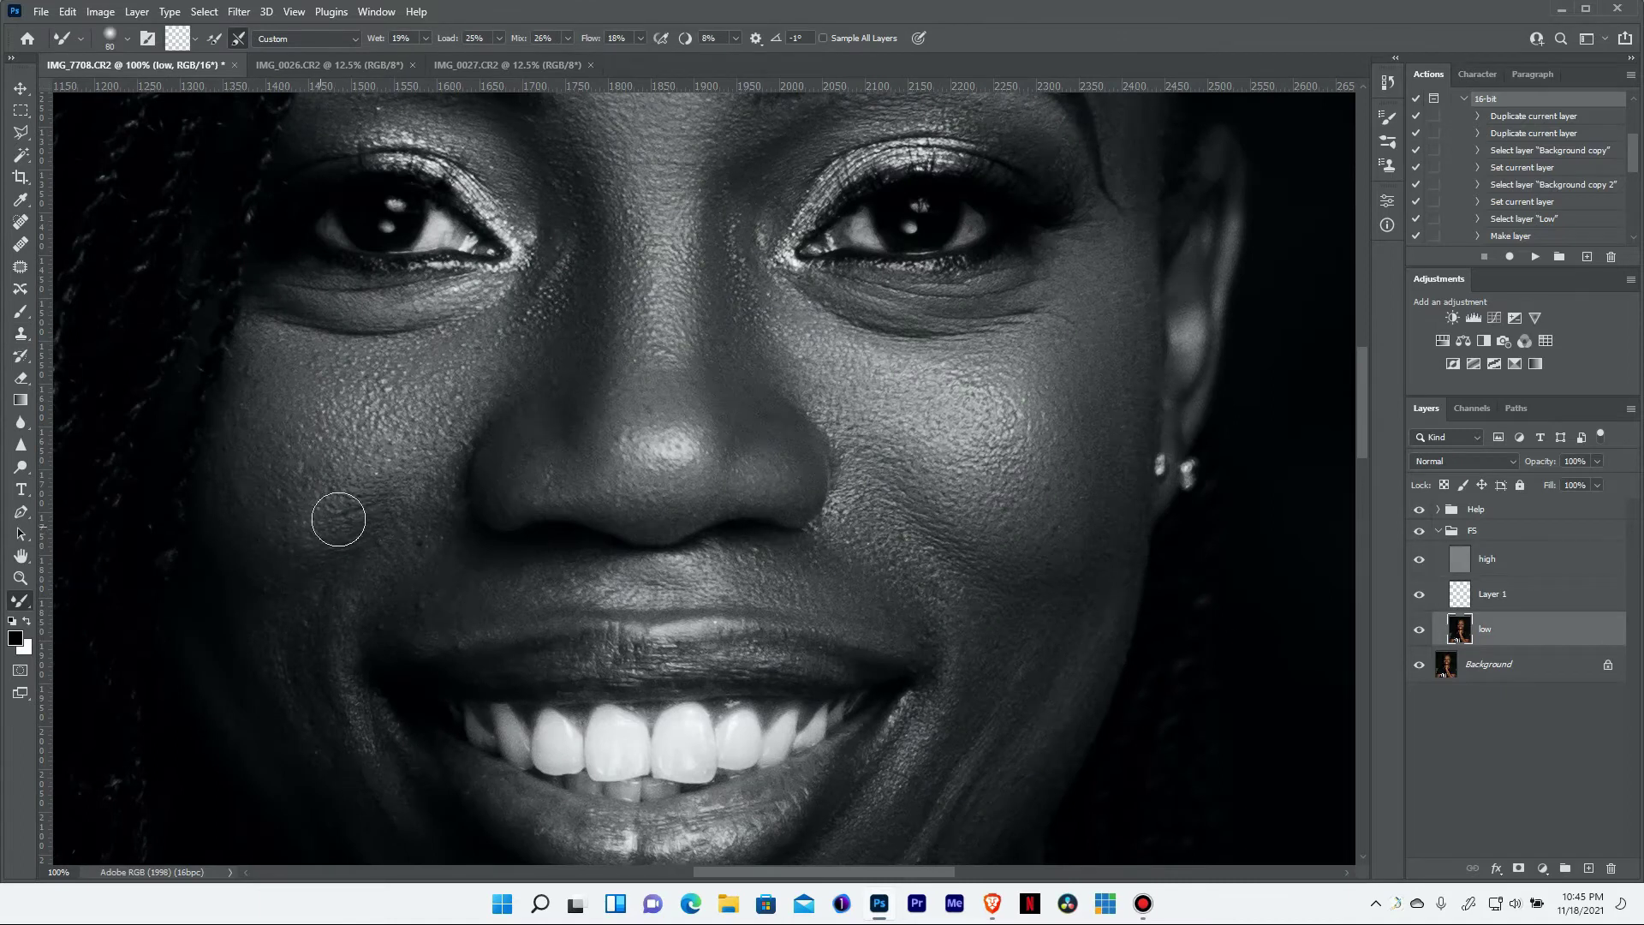
left_click(1419, 508)
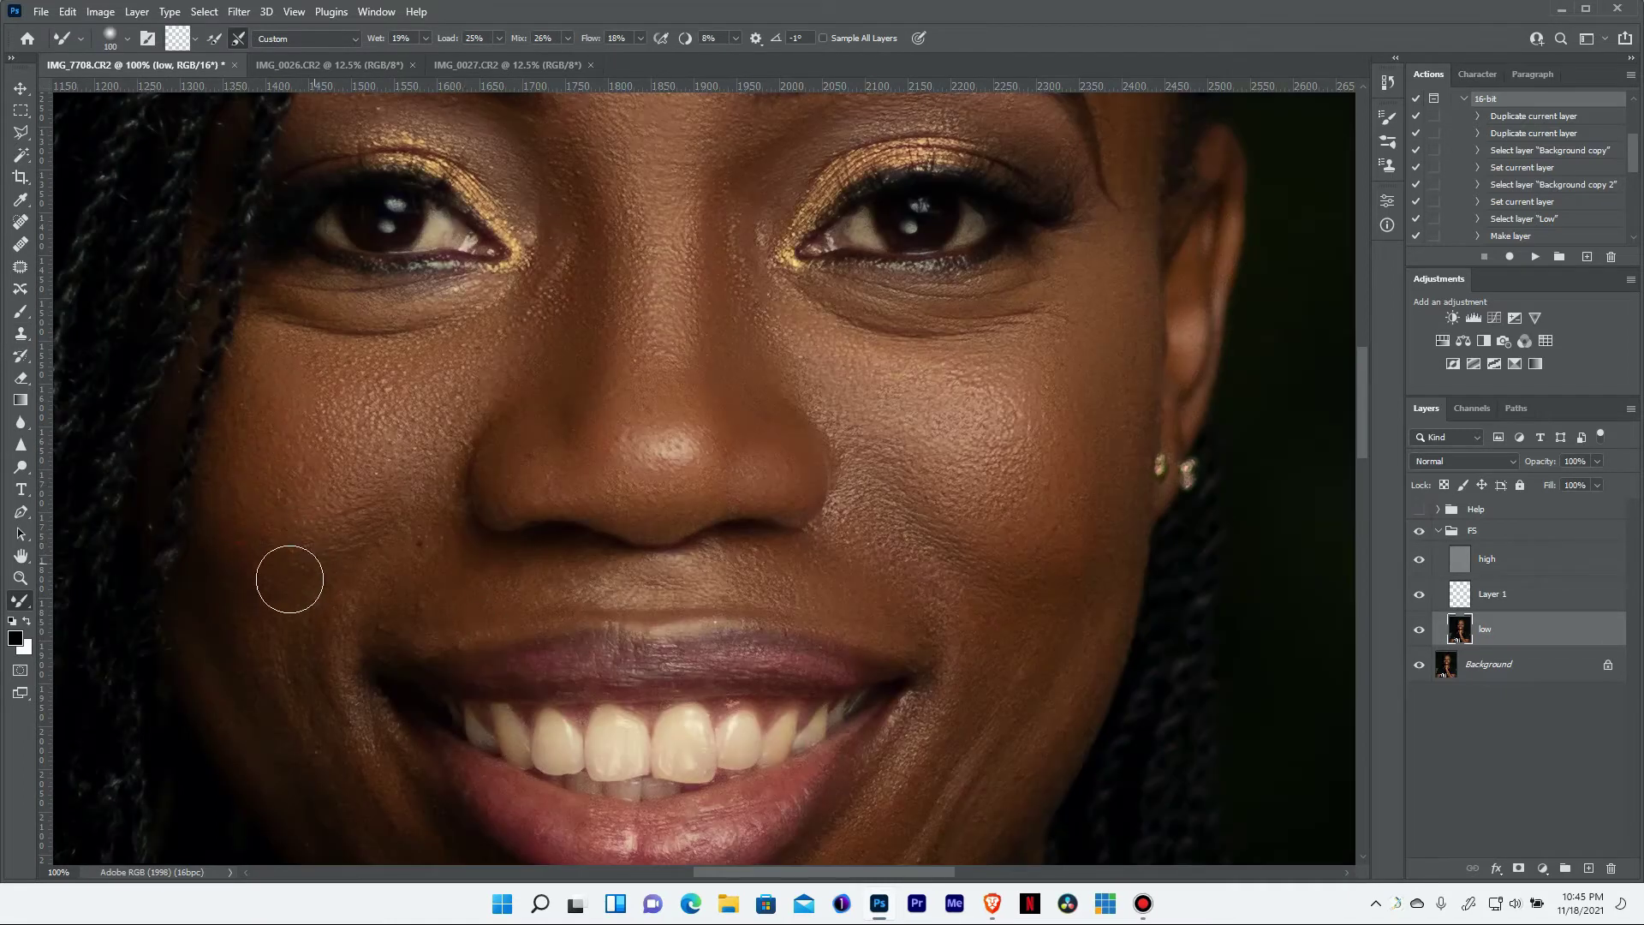
key("ctrl+minus")
key("ctrl+minus")
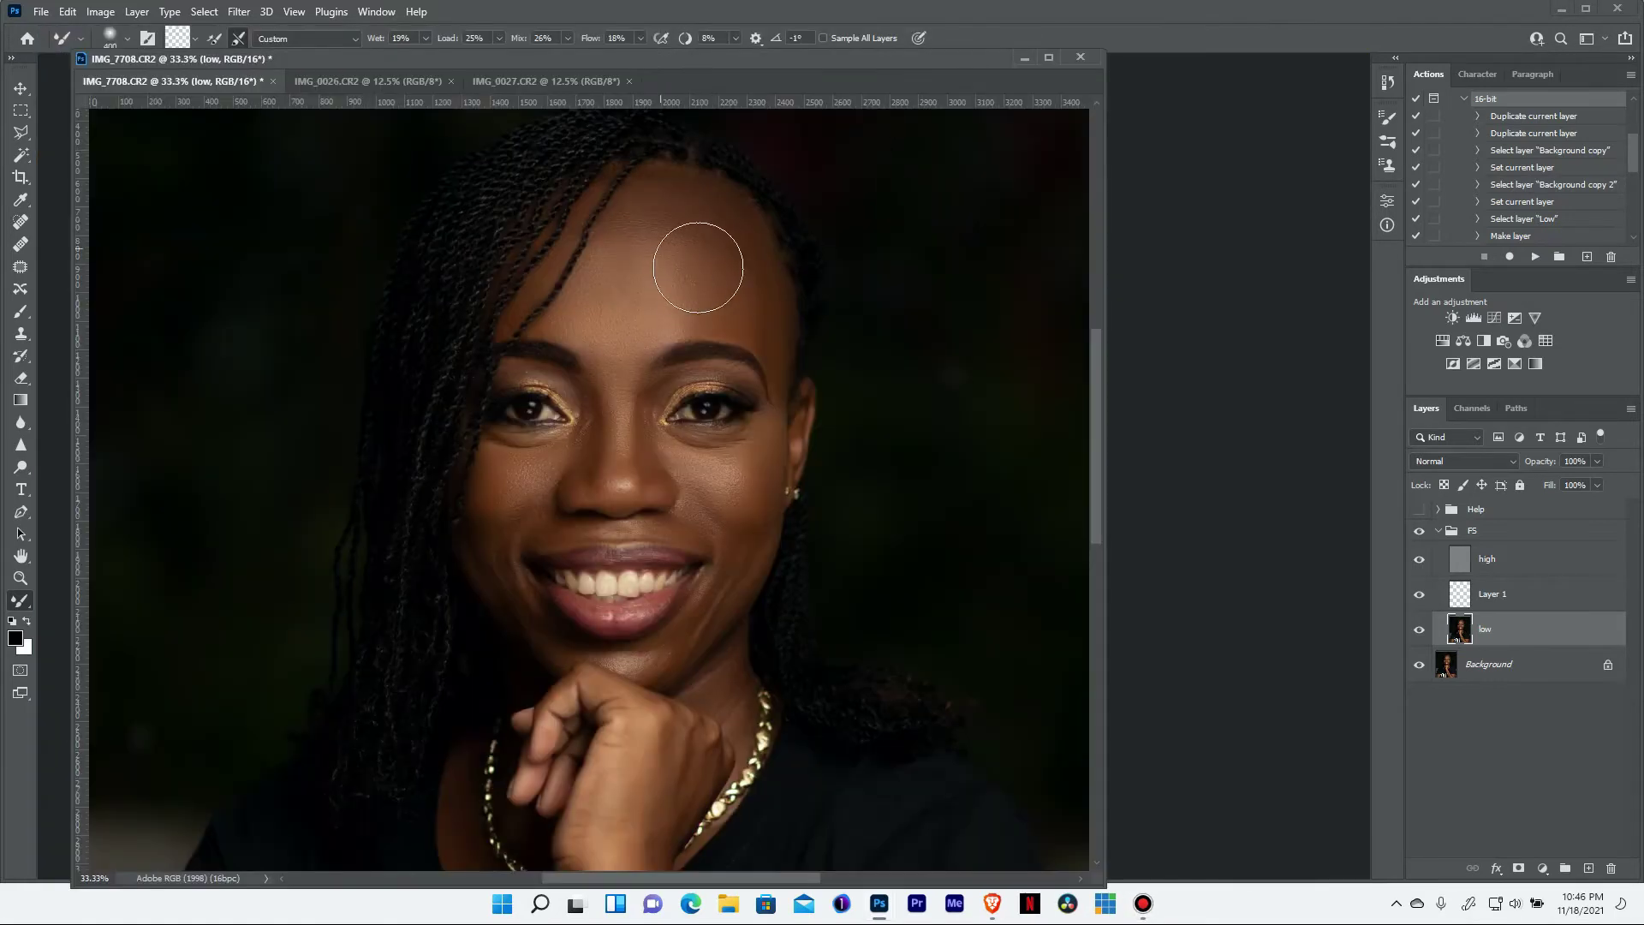
Blend a forehead spot and the skin beside the nose on the low layer
key("bracketleft")
key("bracketleft")
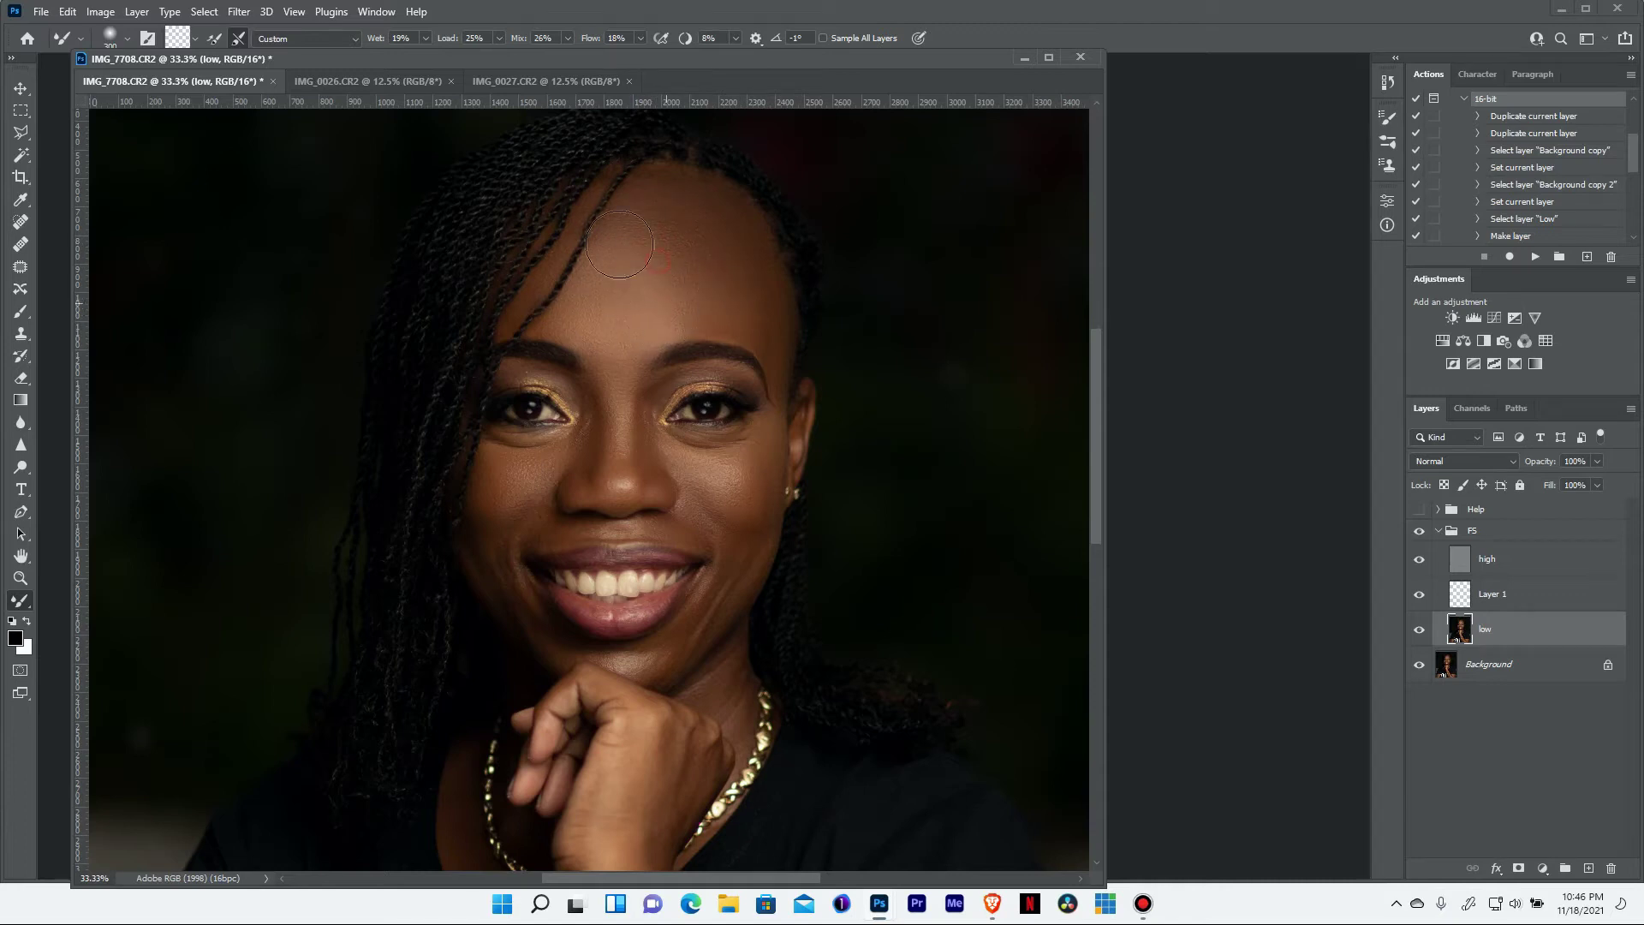
key("bracketleft")
key("bracketleft")
left_click(595, 341)
scroll(622, 514, "up", 1)
left_click_drag(622, 525, 551, 414)
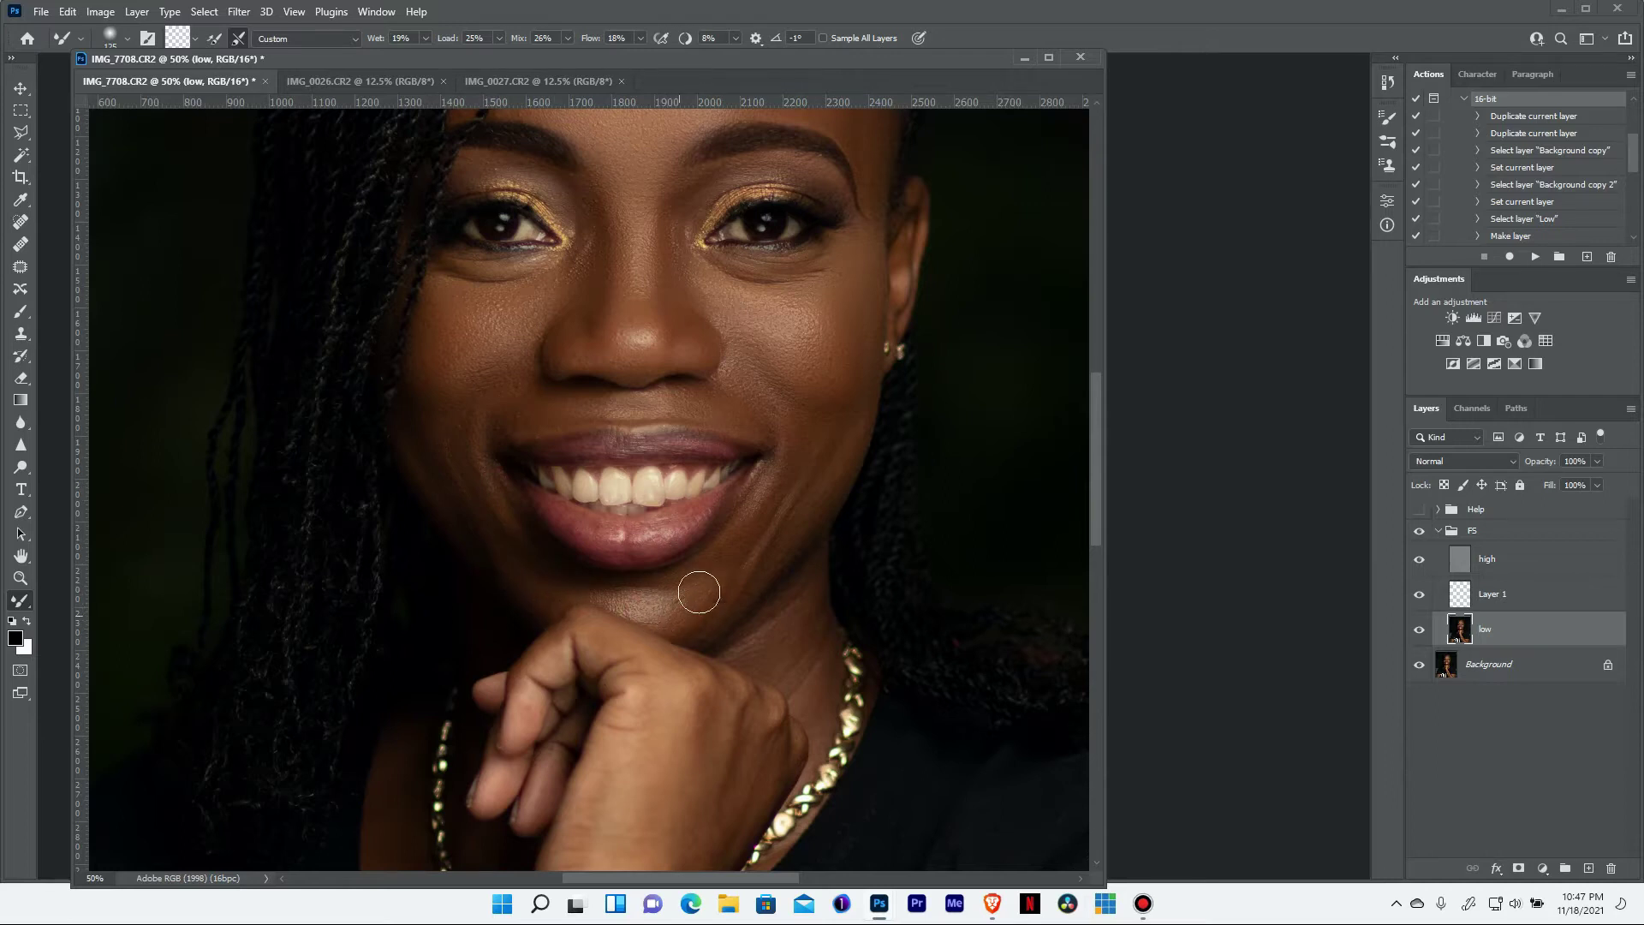
left_click_drag(746, 406, 708, 402)
scroll(701, 370, "down", 5)
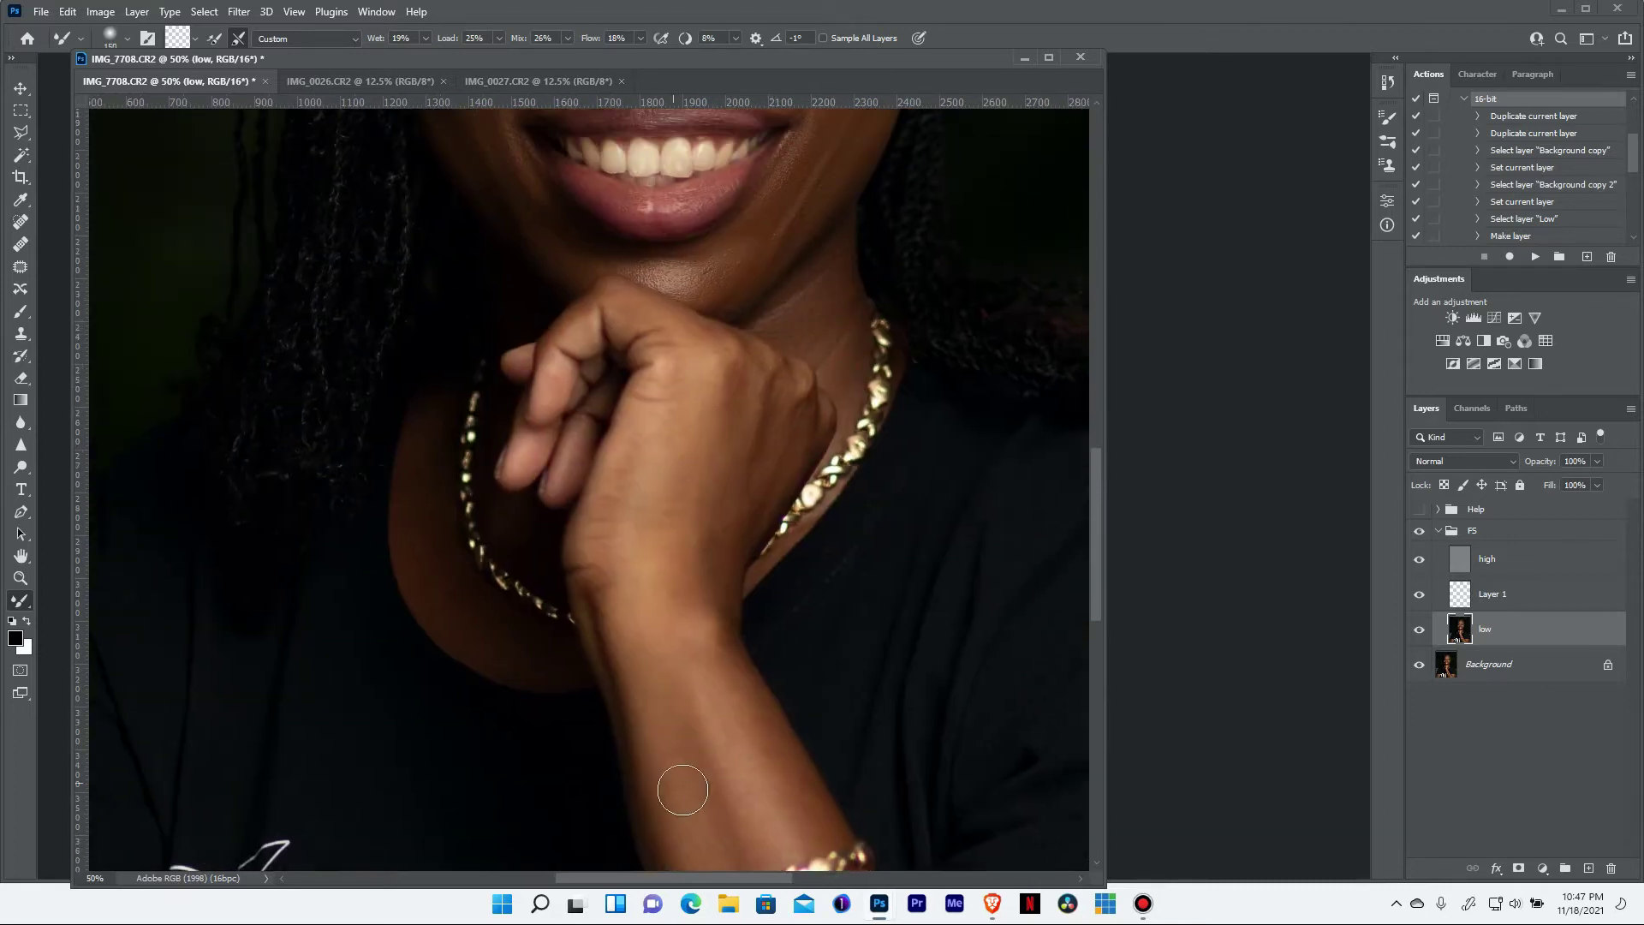
Dock the document window and smooth the skin tones down the forearm
double_click(987, 57)
key("ctrl+minus")
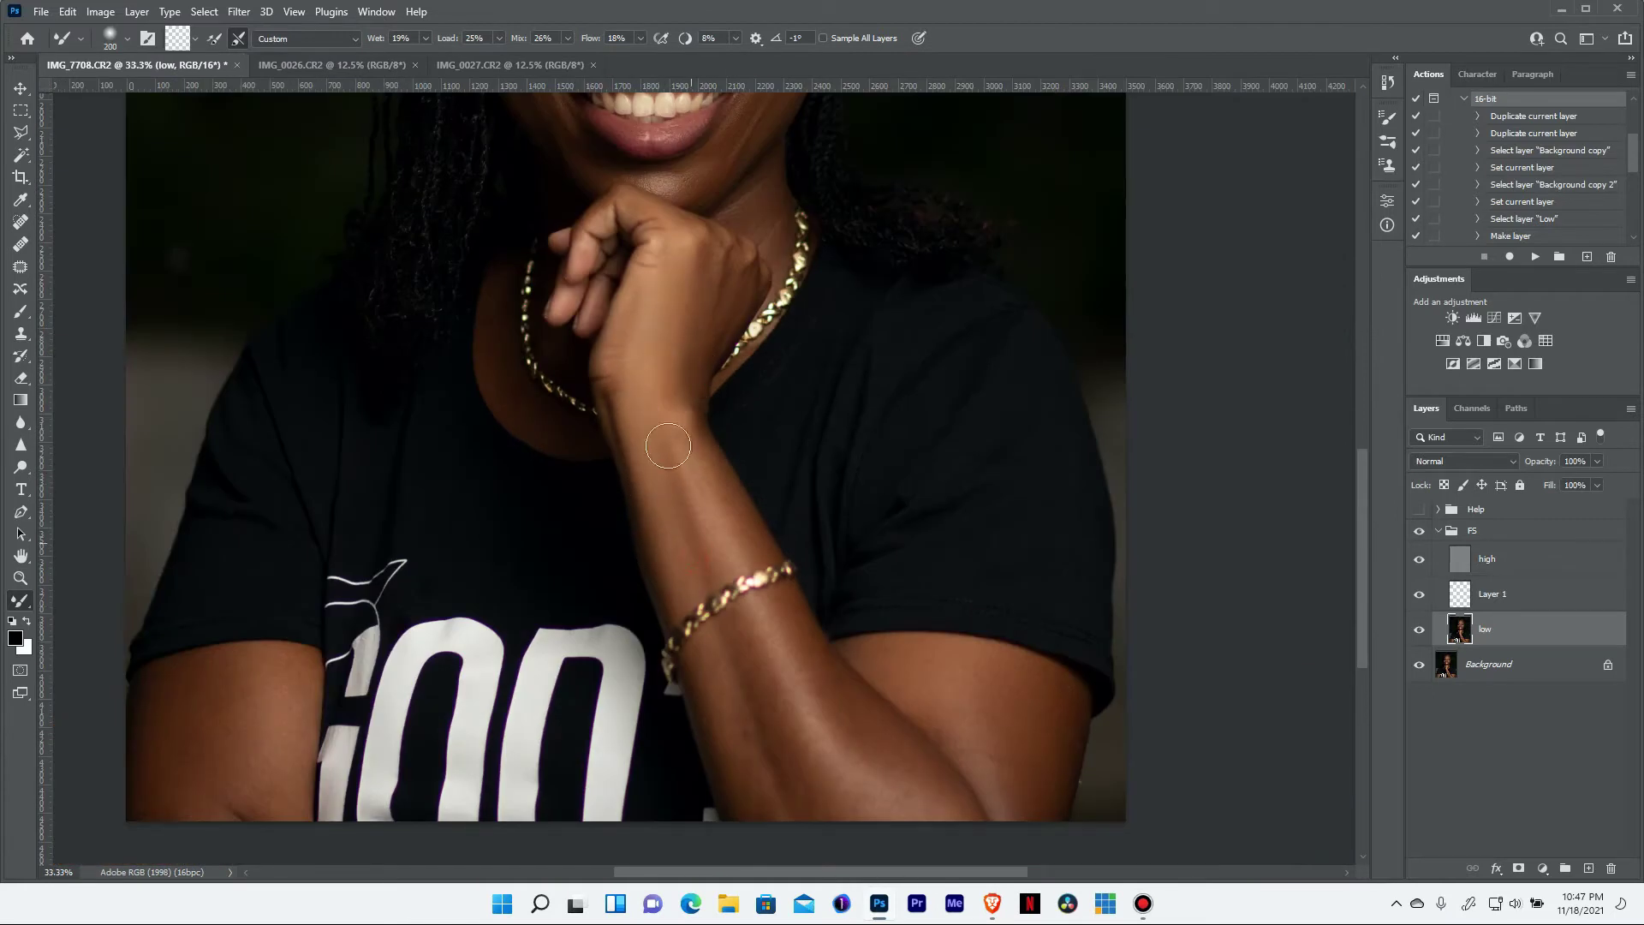
left_click_drag(720, 710, 890, 820)
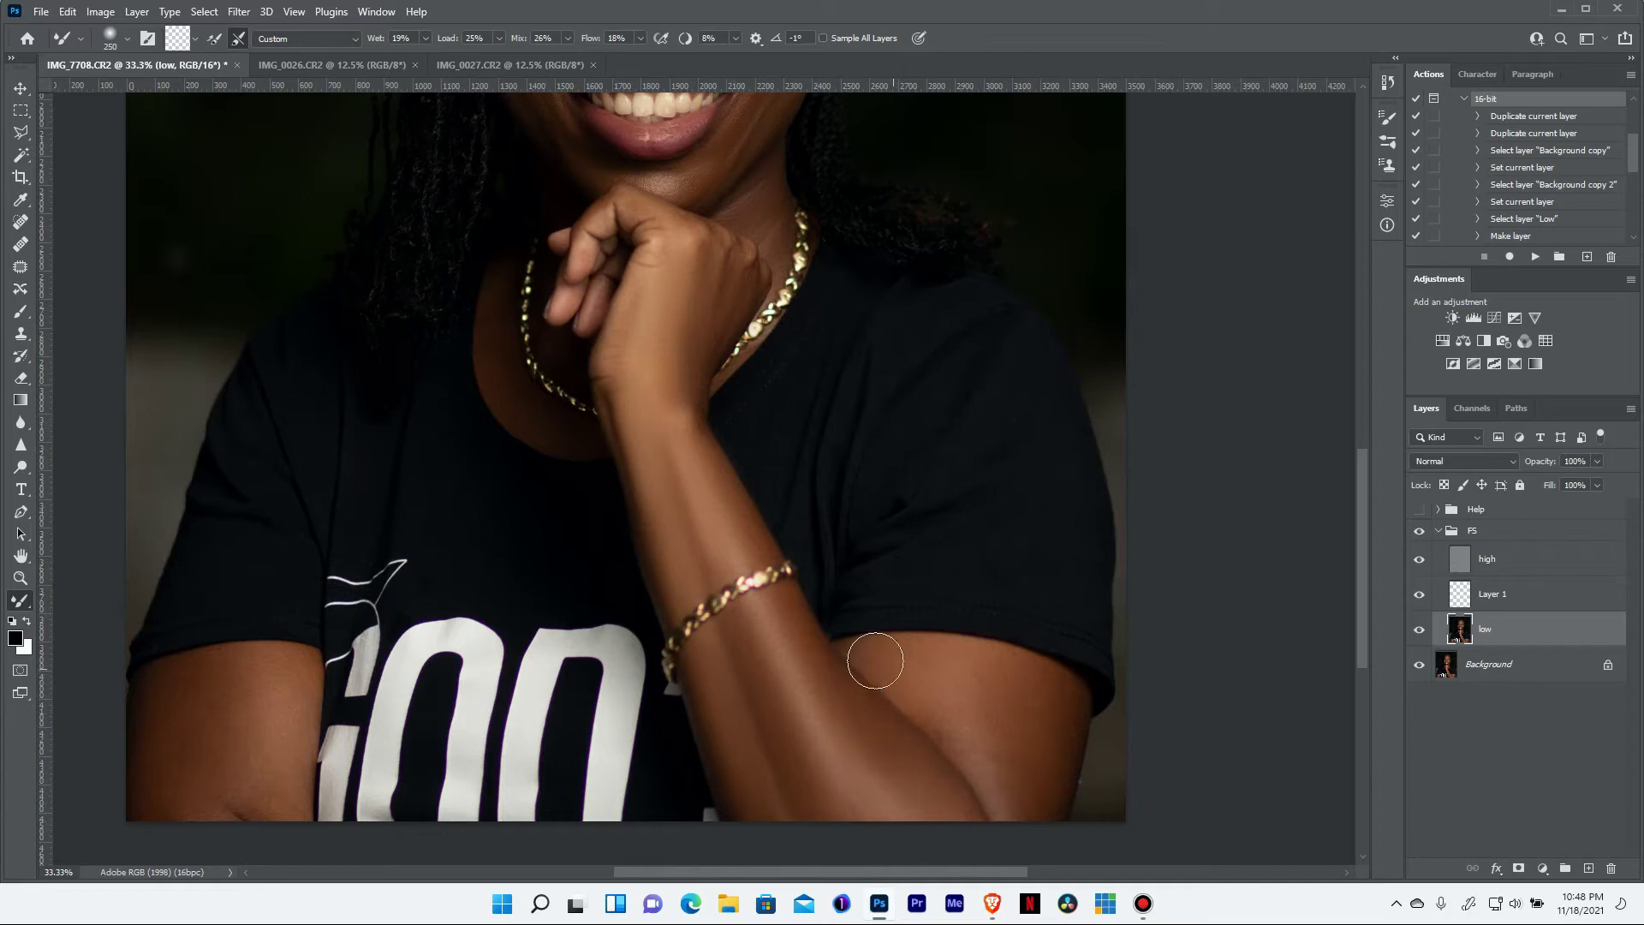
key("bracketleft")
key("bracketleft")
key("bracketright")
key("bracketright")
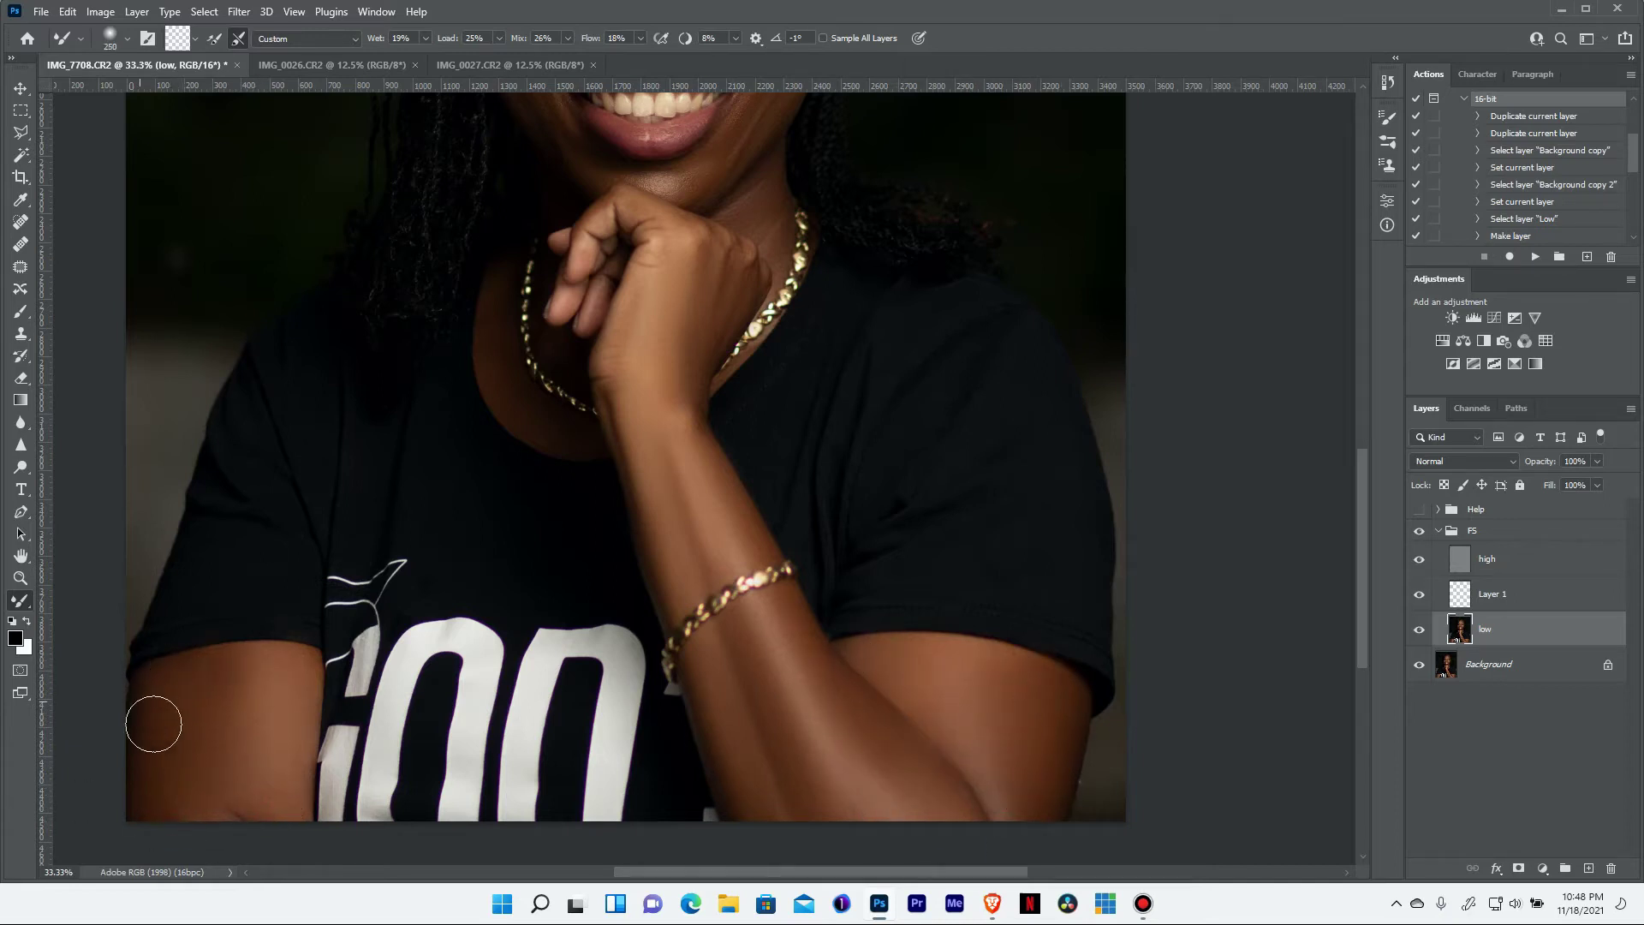
left_click(1507, 559)
key("ctrl+0")
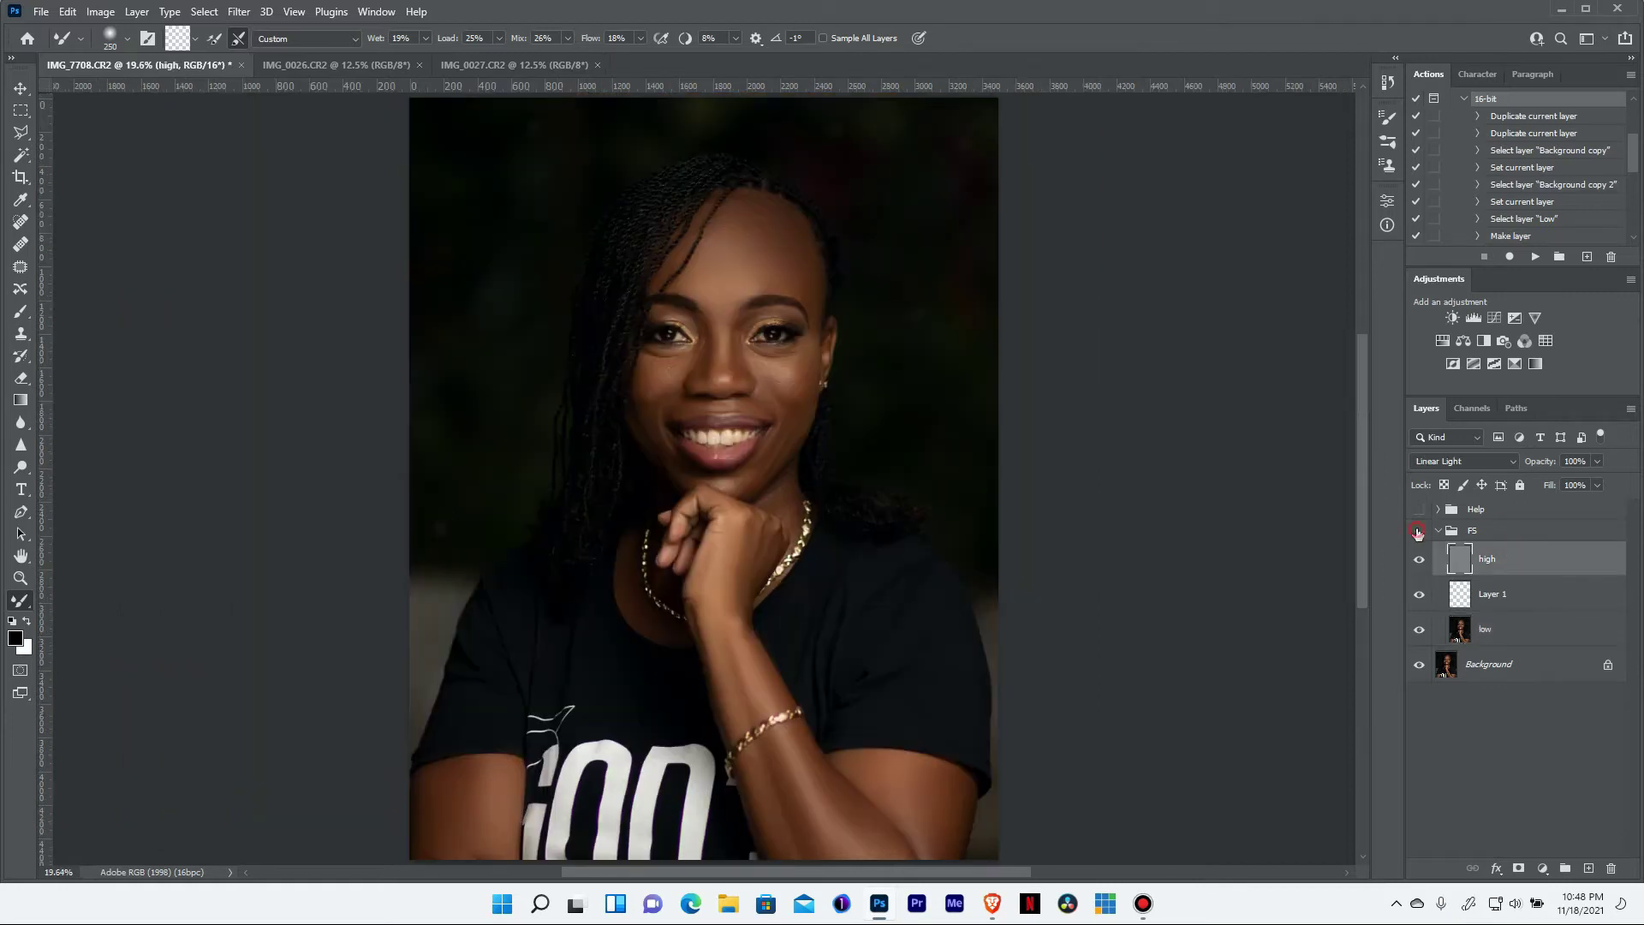
Duplicate the high layer as 'high copy' and pick the Dodge tool
left_click_drag(1508, 559, 1589, 868)
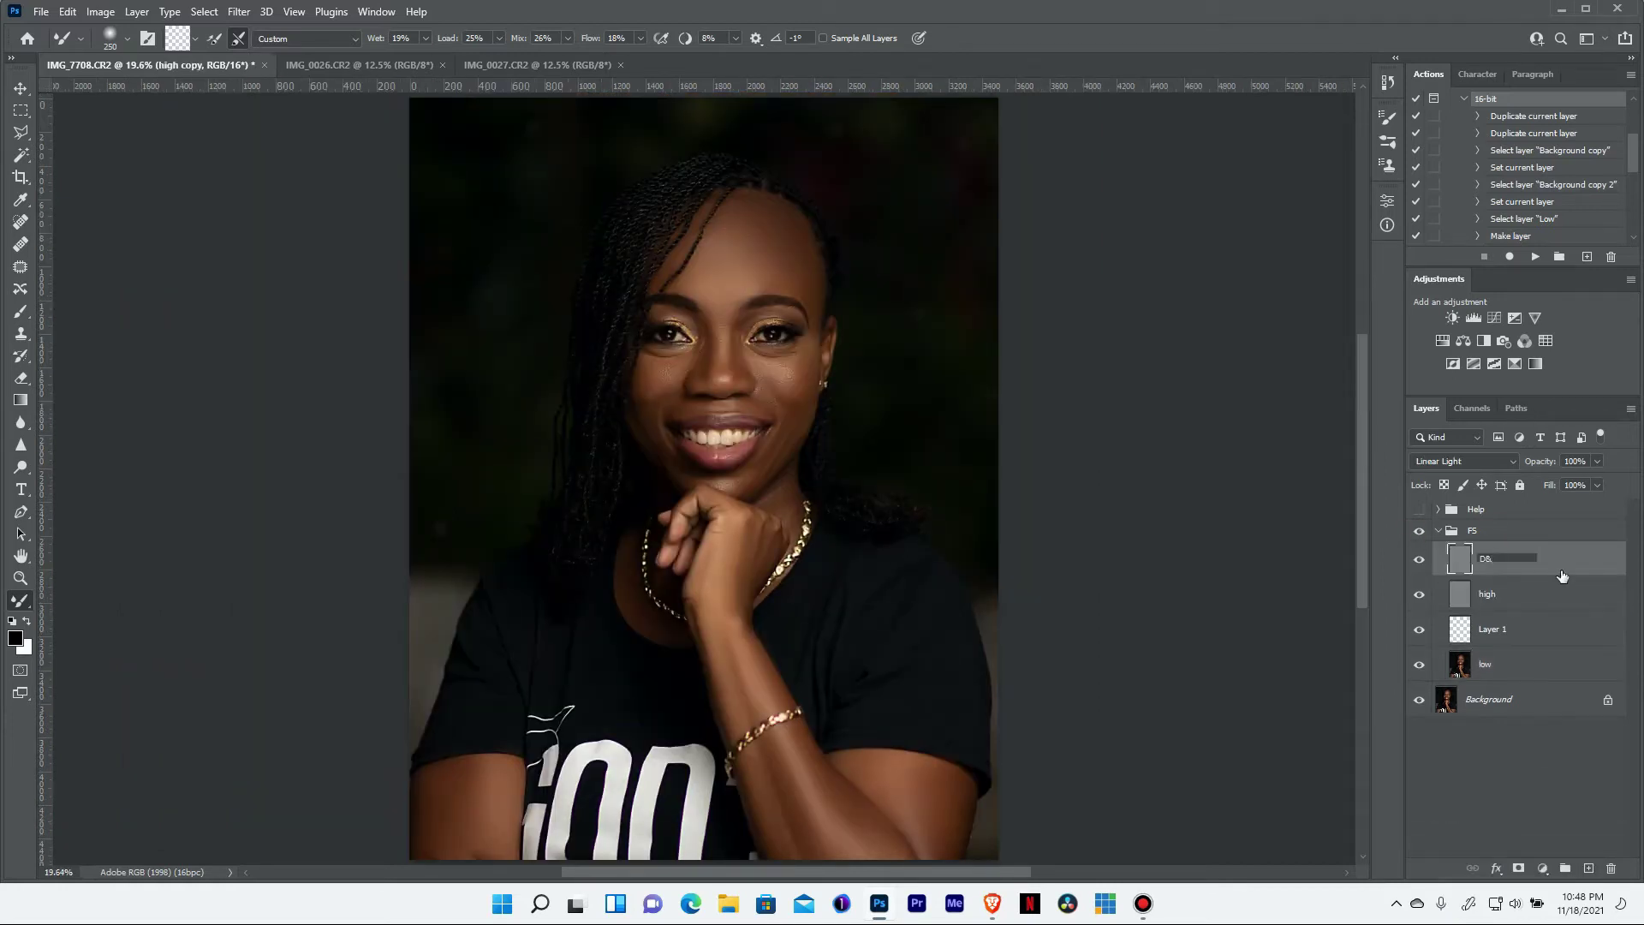
type("B")
key("Return")
left_click(26, 470)
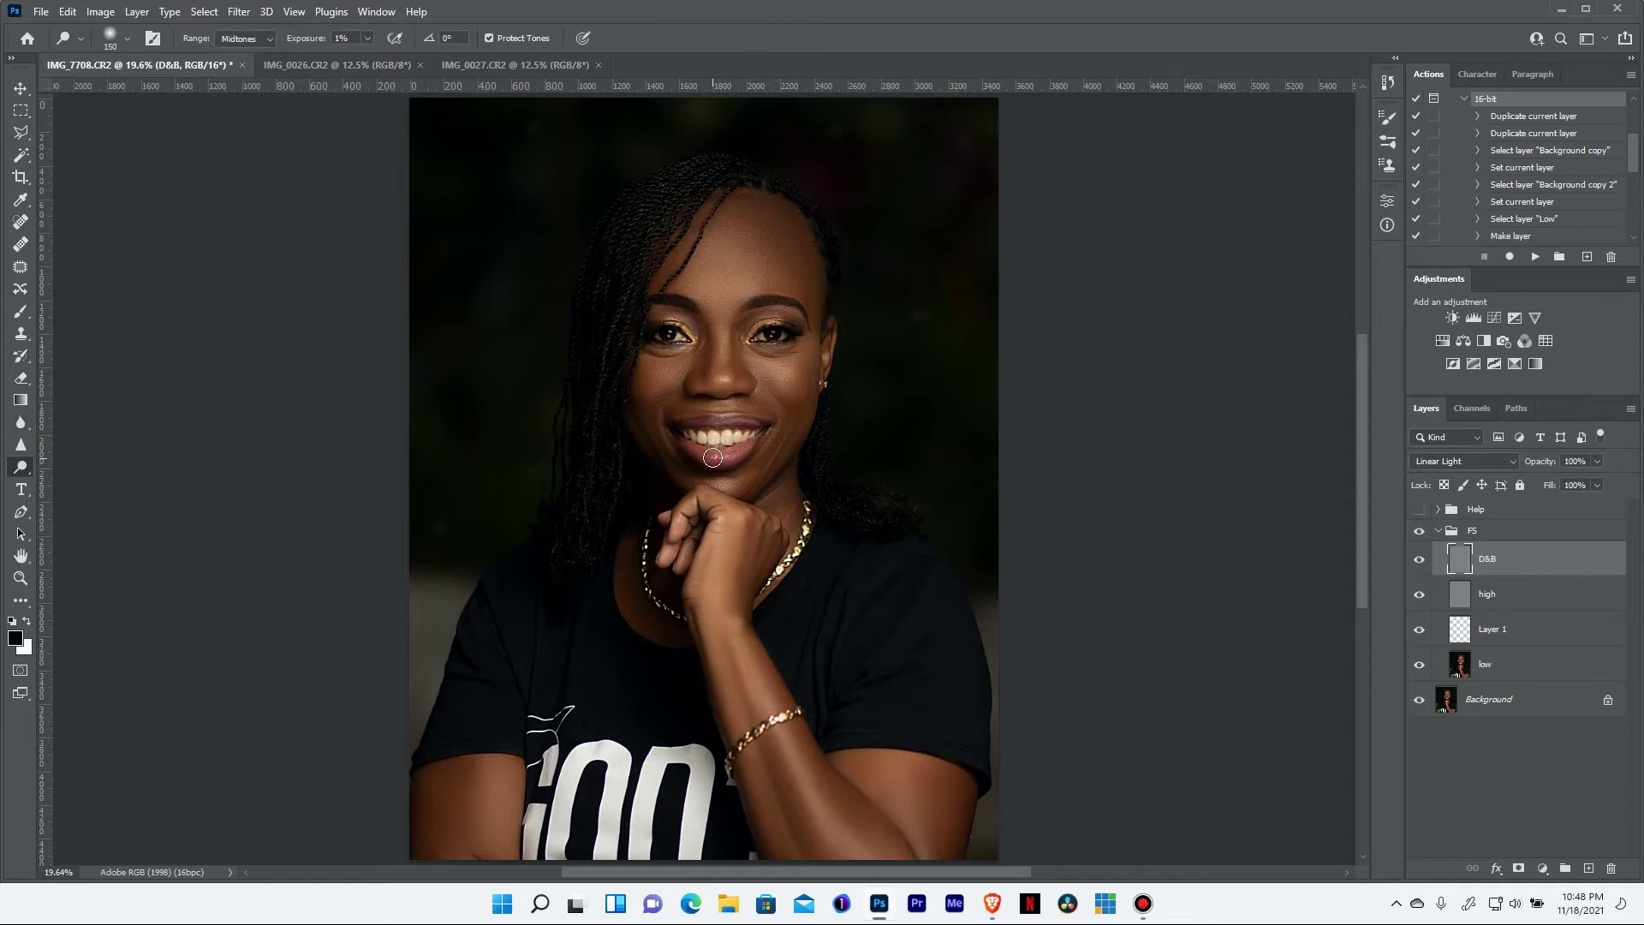
key("ctrl+z")
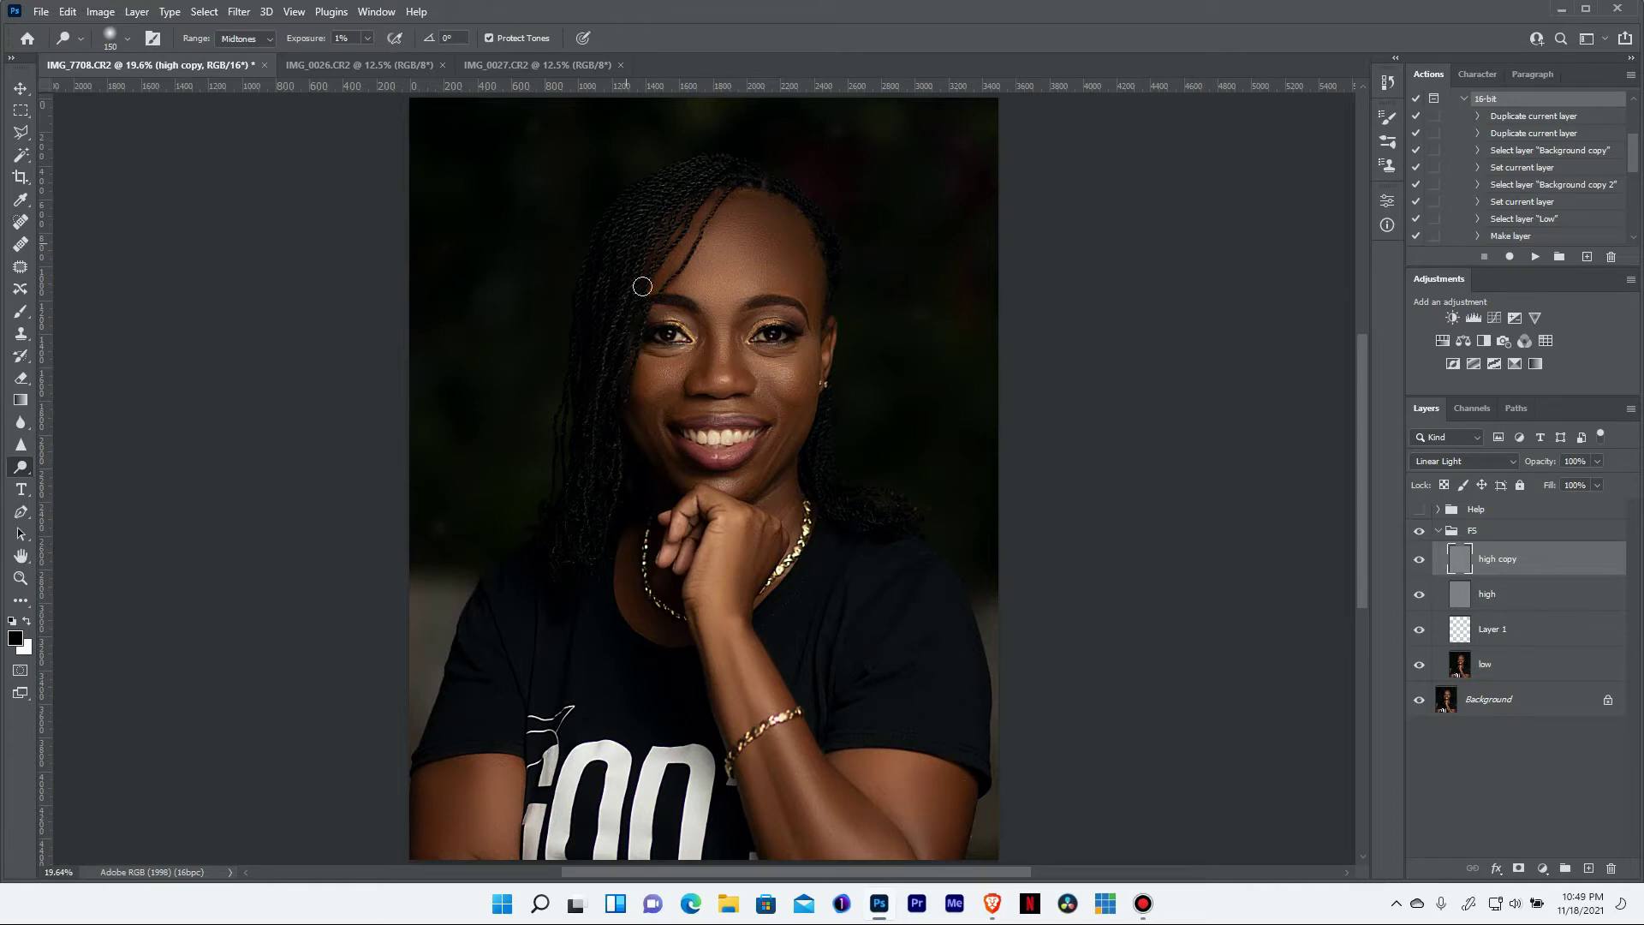
Dodge the cheek skin at 1% midtone exposure, adjusting brush size
key("ctrl+plus")
key("ctrl+plus")
key("ctrl+plus")
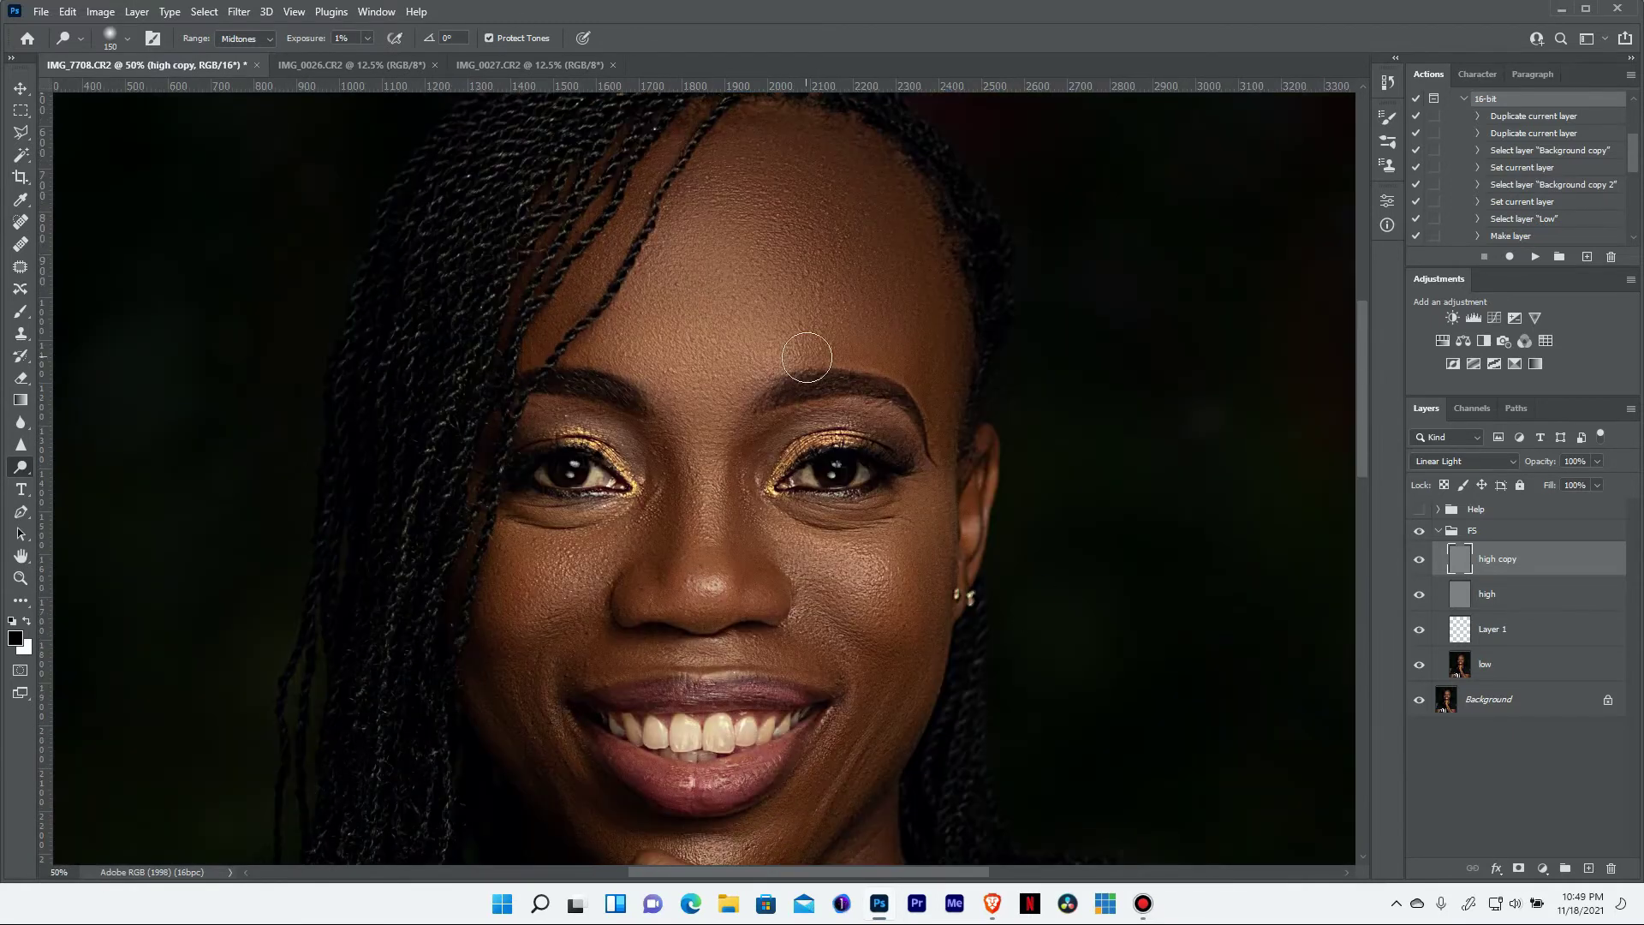
key("ctrl+minus")
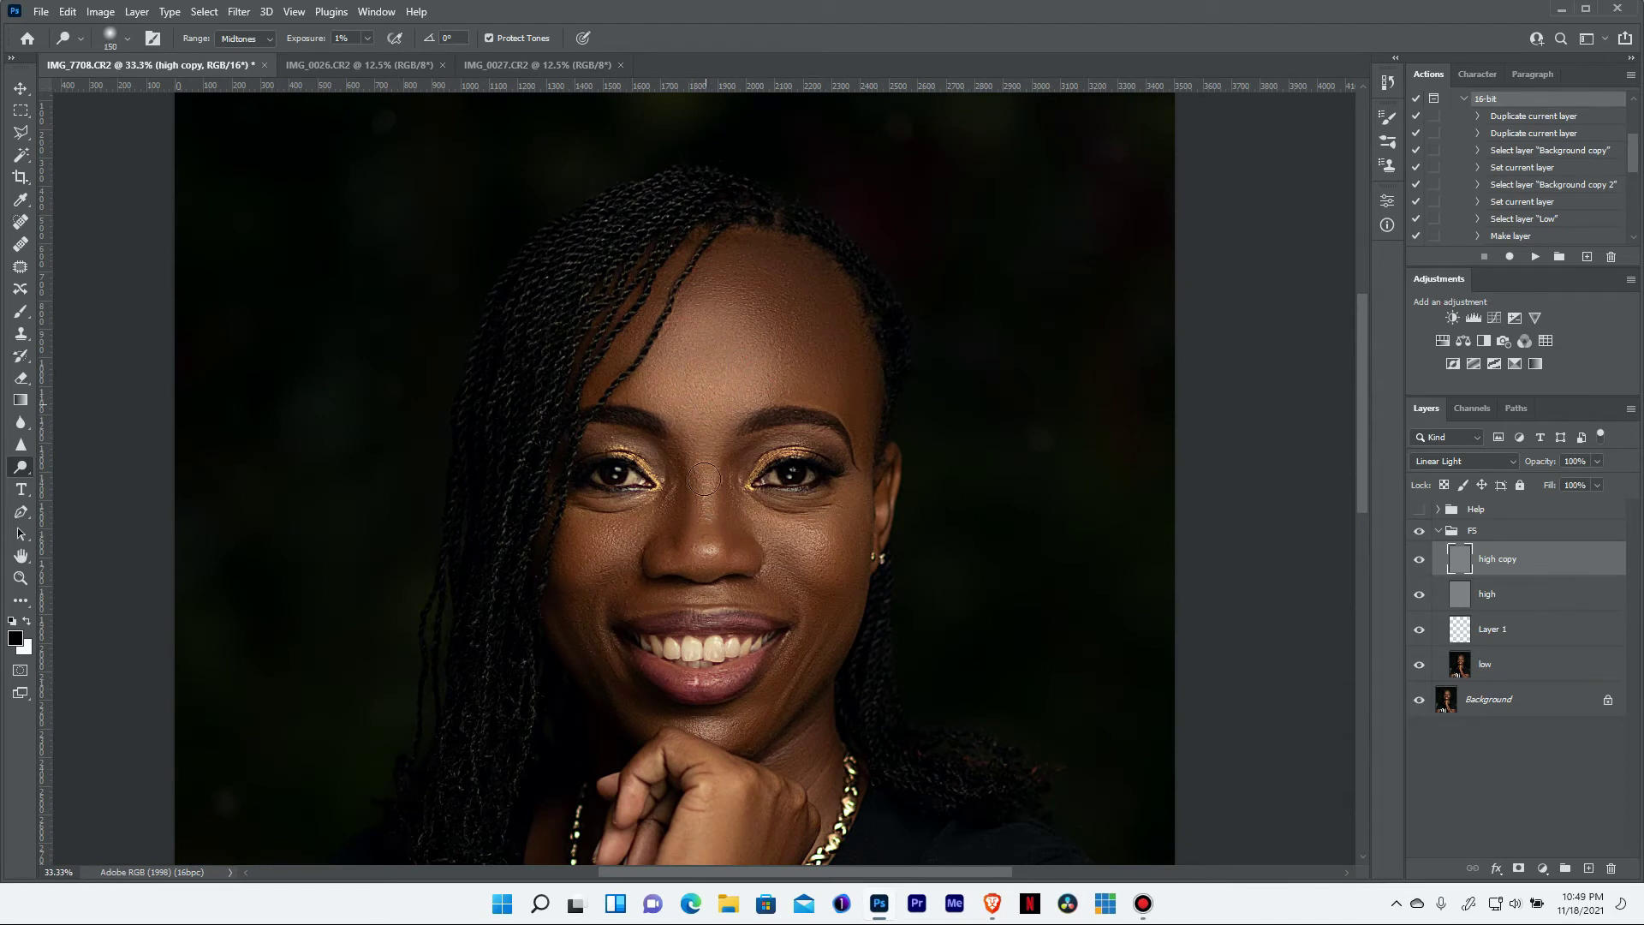
key("bracketright")
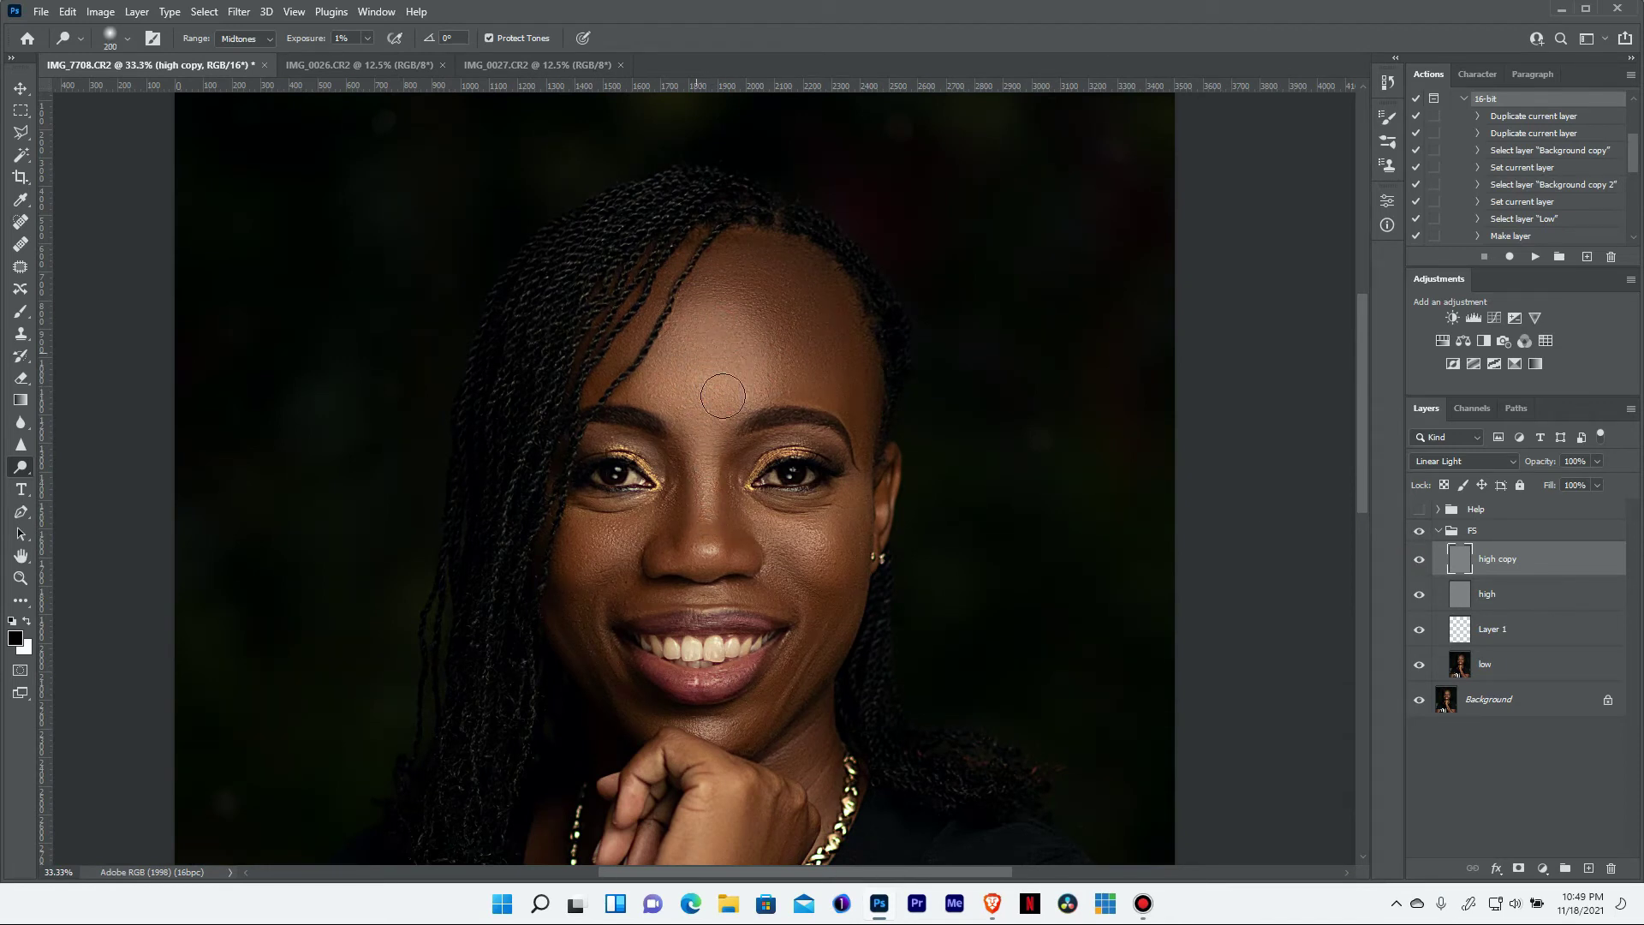
key("bracketleft")
key("bracketleft")
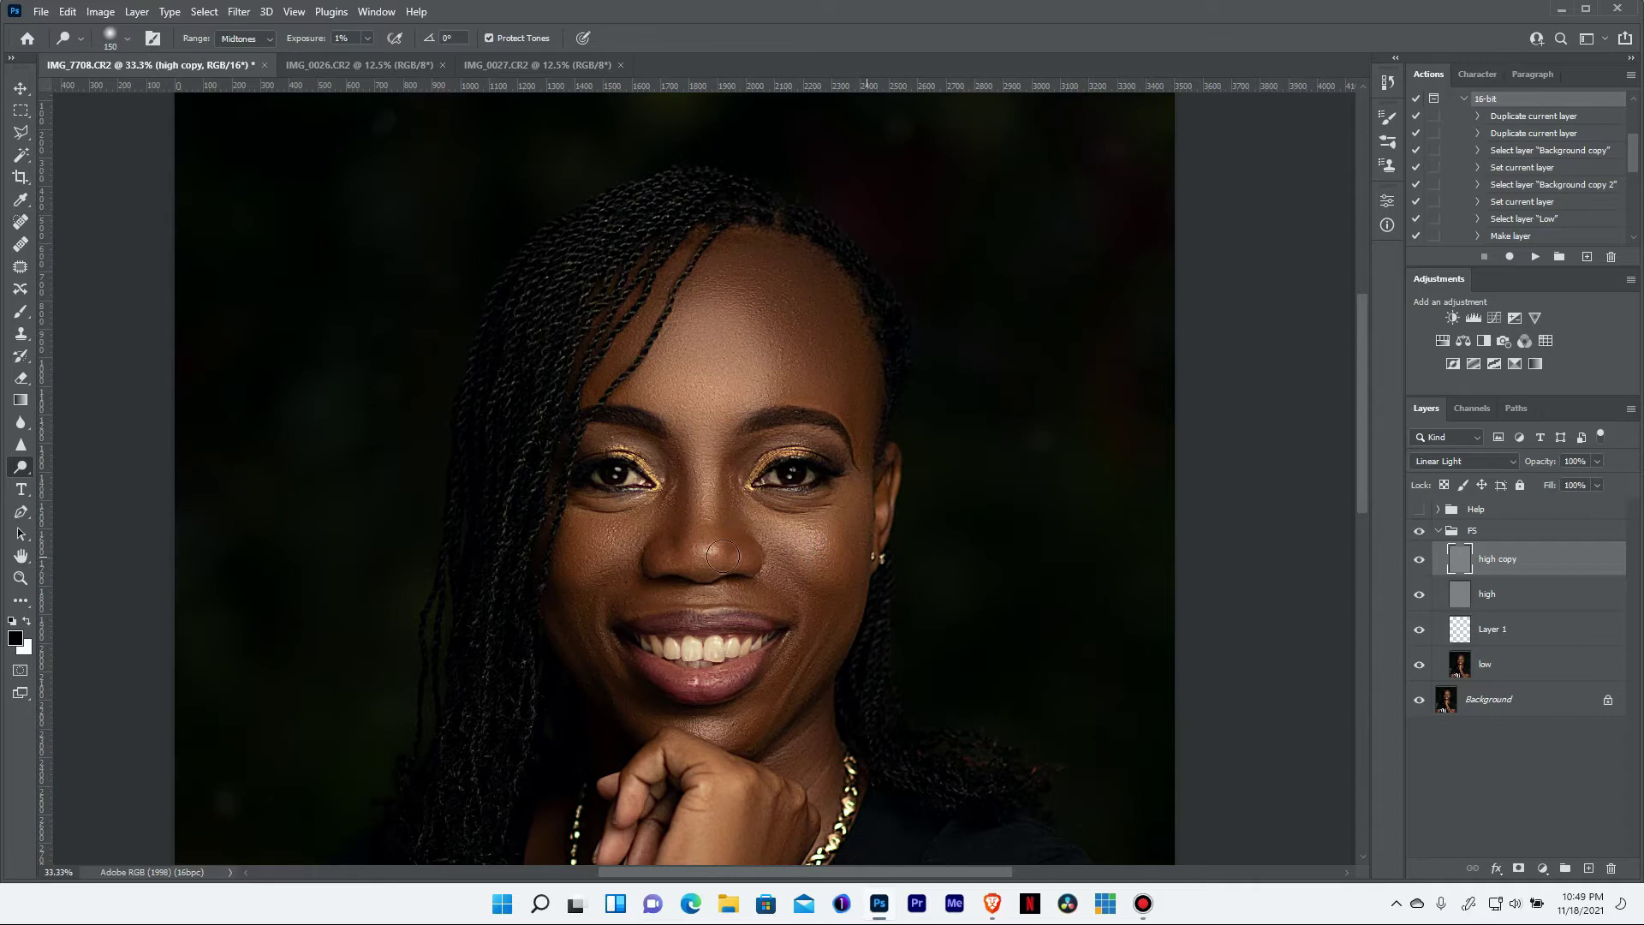
left_click_drag(625, 538, 627, 539)
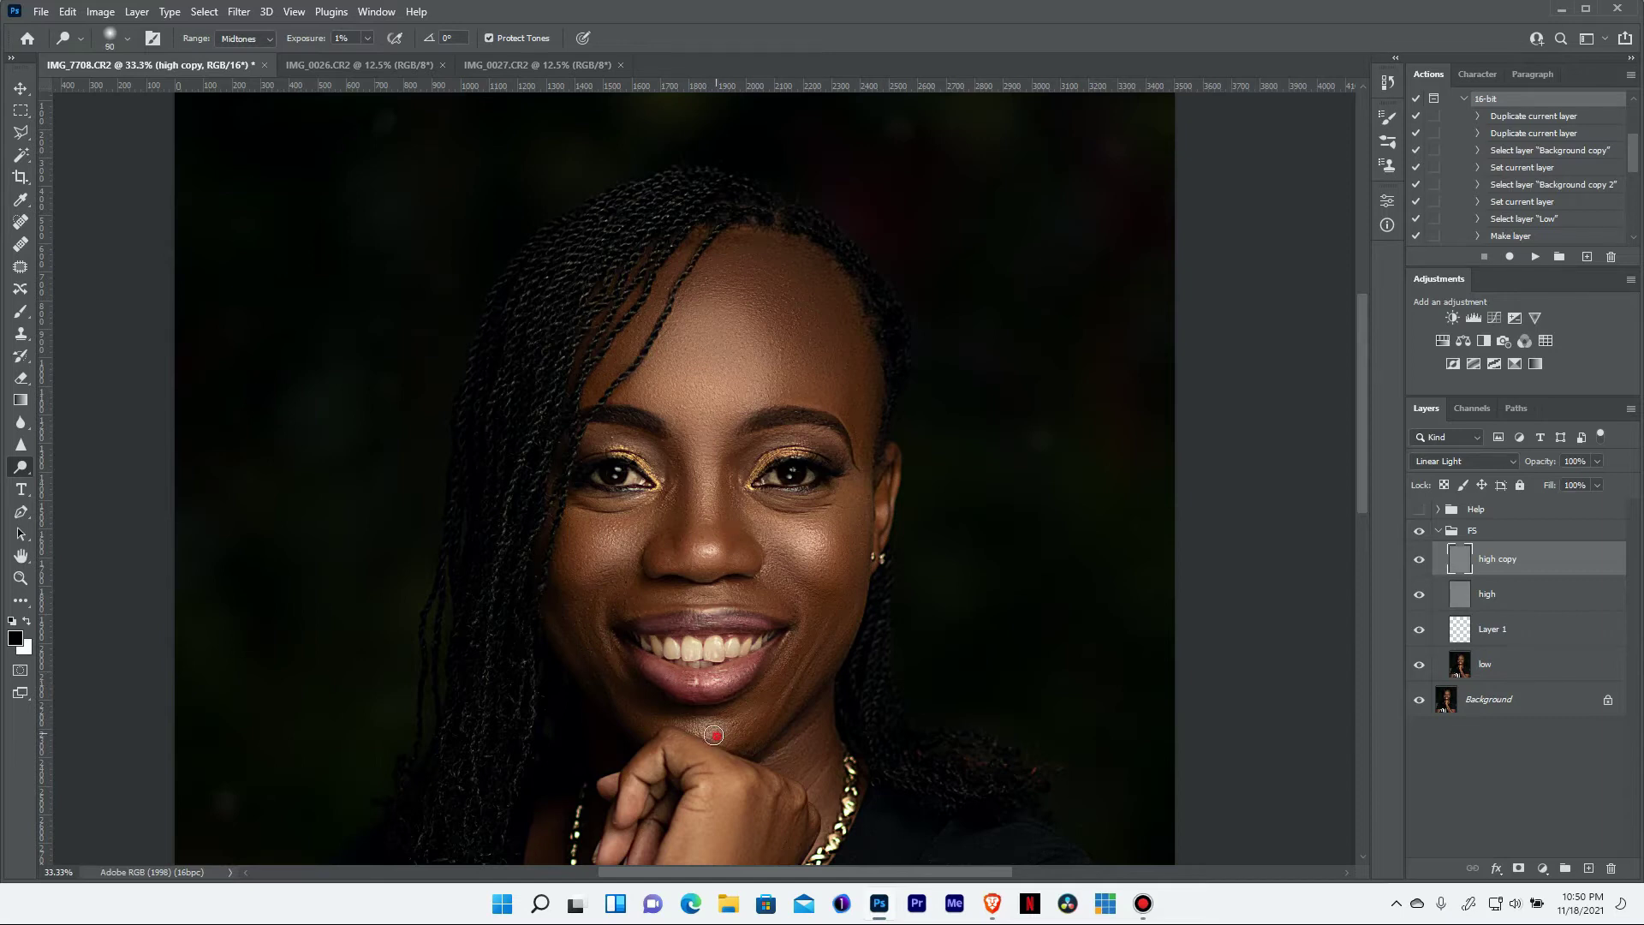
left_click_drag(1362, 482, 1361, 674)
key("ctrl+minus")
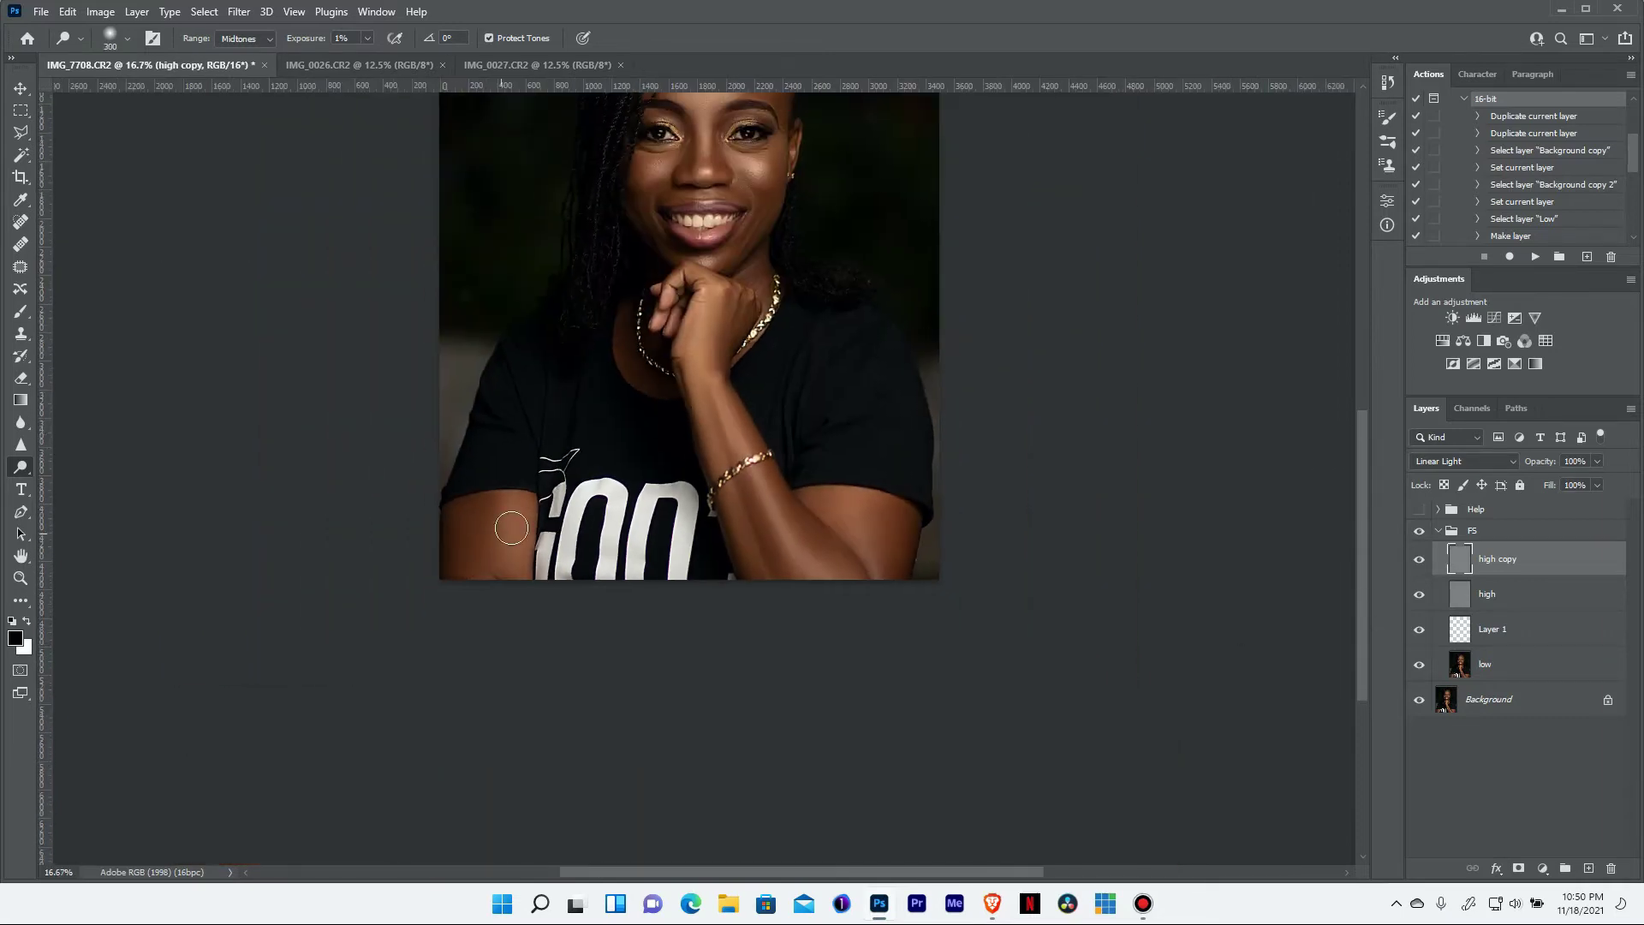
key("bracketleft")
key("bracketleft")
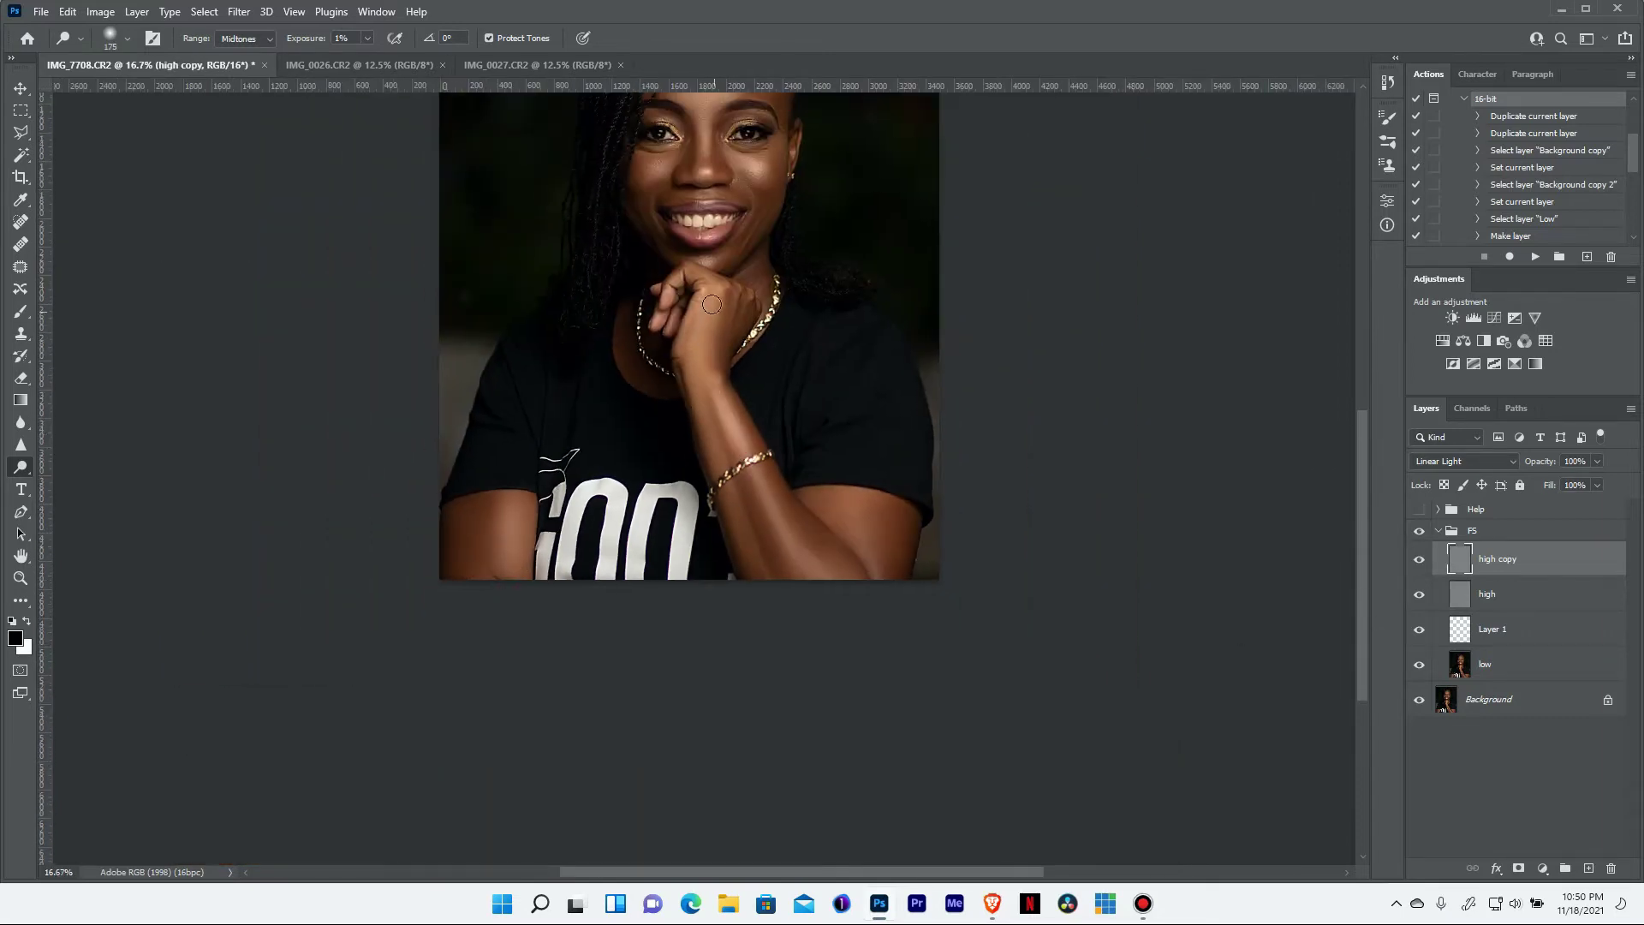
key("bracketright")
key("bracketright")
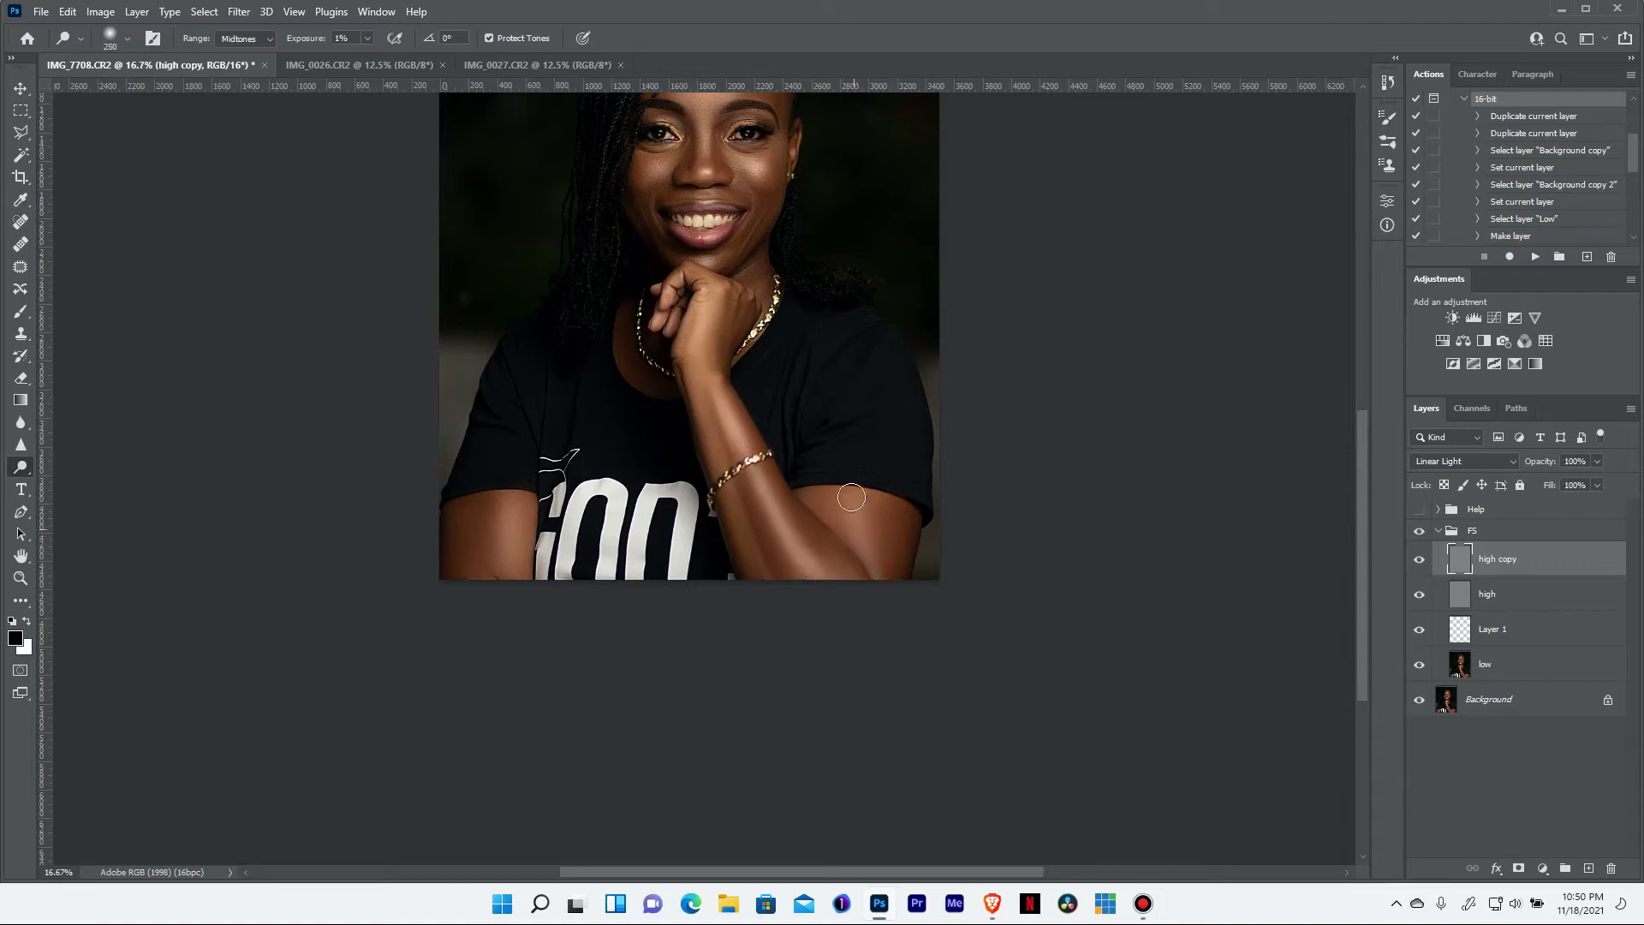
scroll(1199, 428, "up", 3)
key("shift+o")
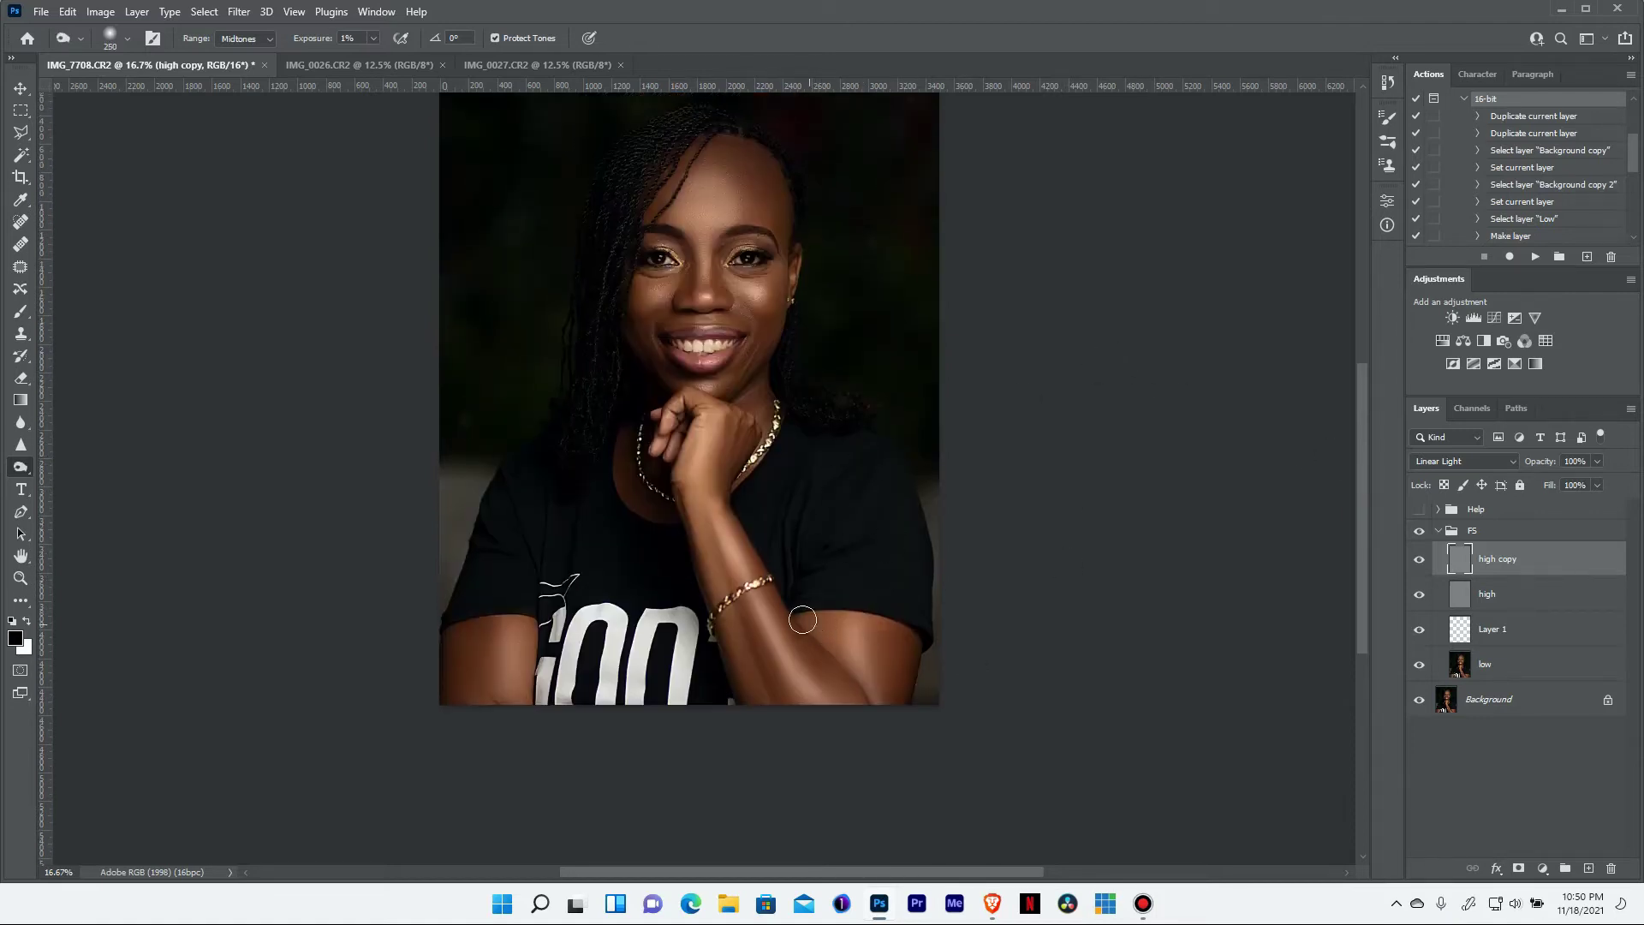
Burn the forearm and elbow tones and a spot on the nose
left_click_drag(802, 619, 747, 616)
key("bracketleft")
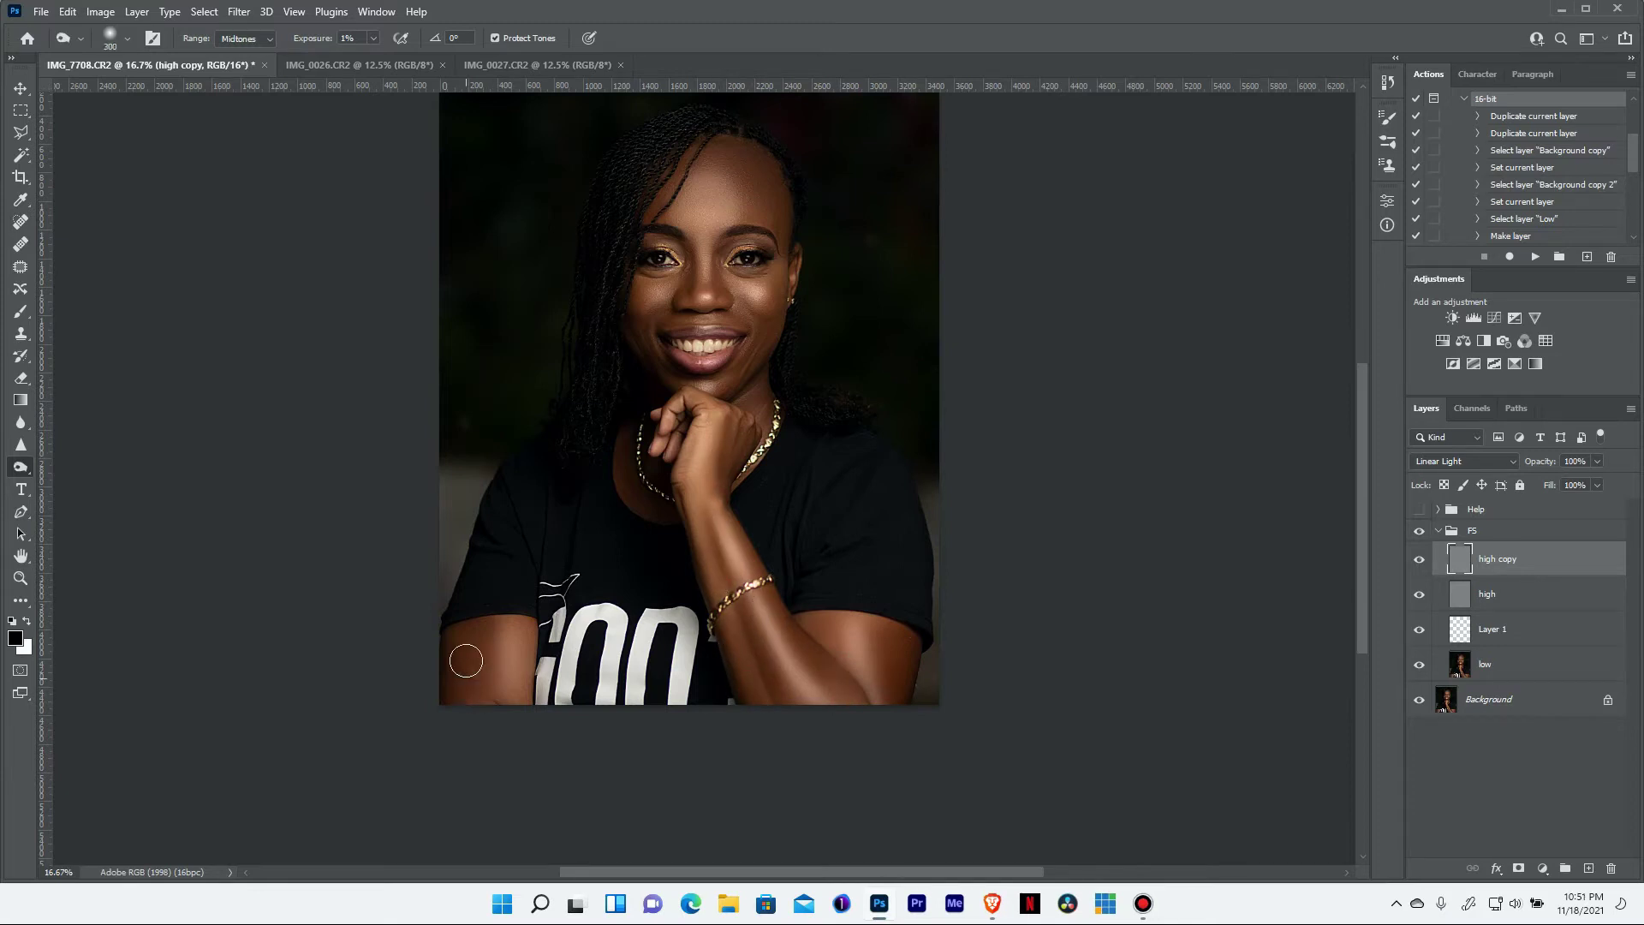
key("bracketright")
key("bracketright")
key("ctrl+plus")
key("ctrl+plus")
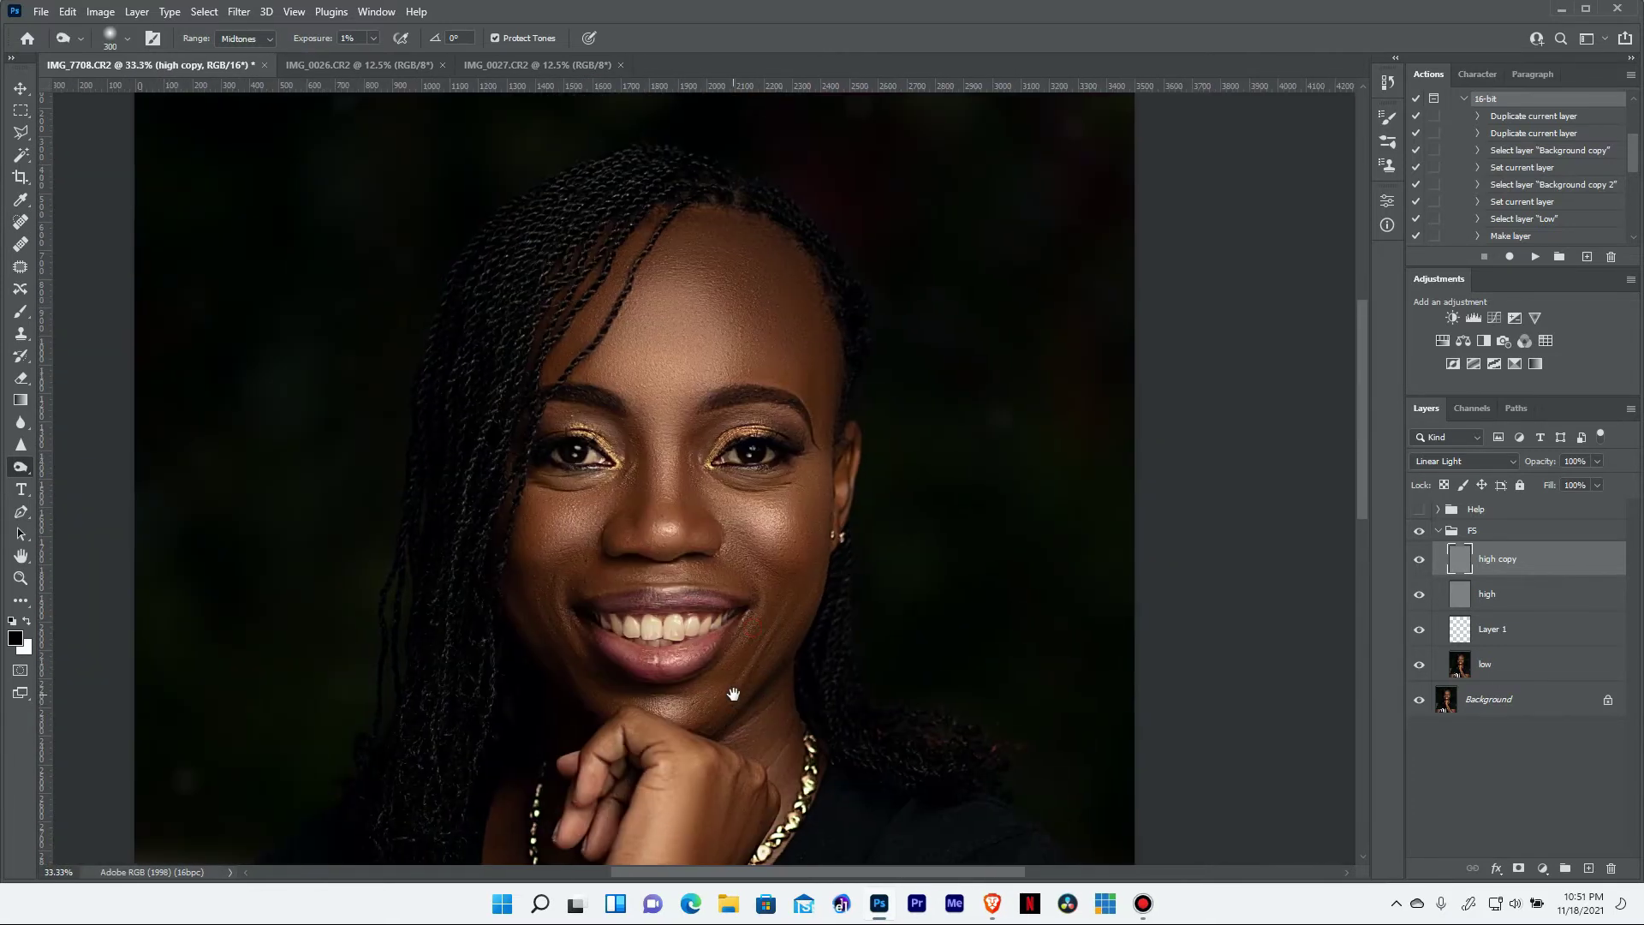
key("bracketleft")
key("bracketleft")
key("bracketleft")
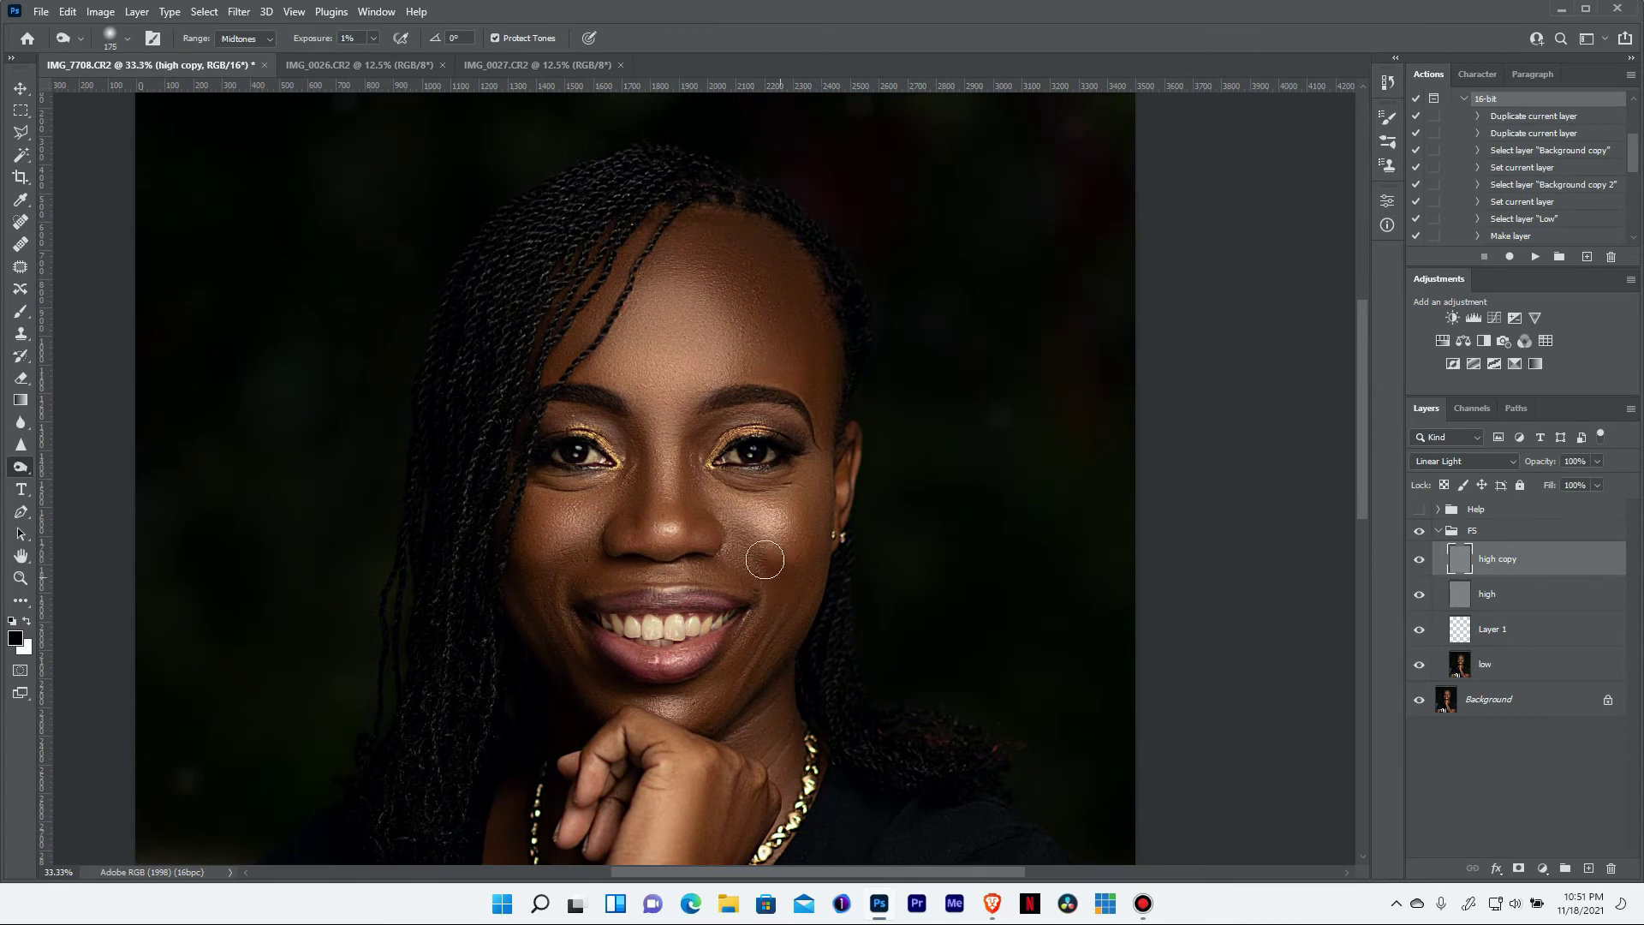
key("bracketleft")
key("bracketleft")
key("bracketleft")
key("bracketleft")
left_click(689, 534)
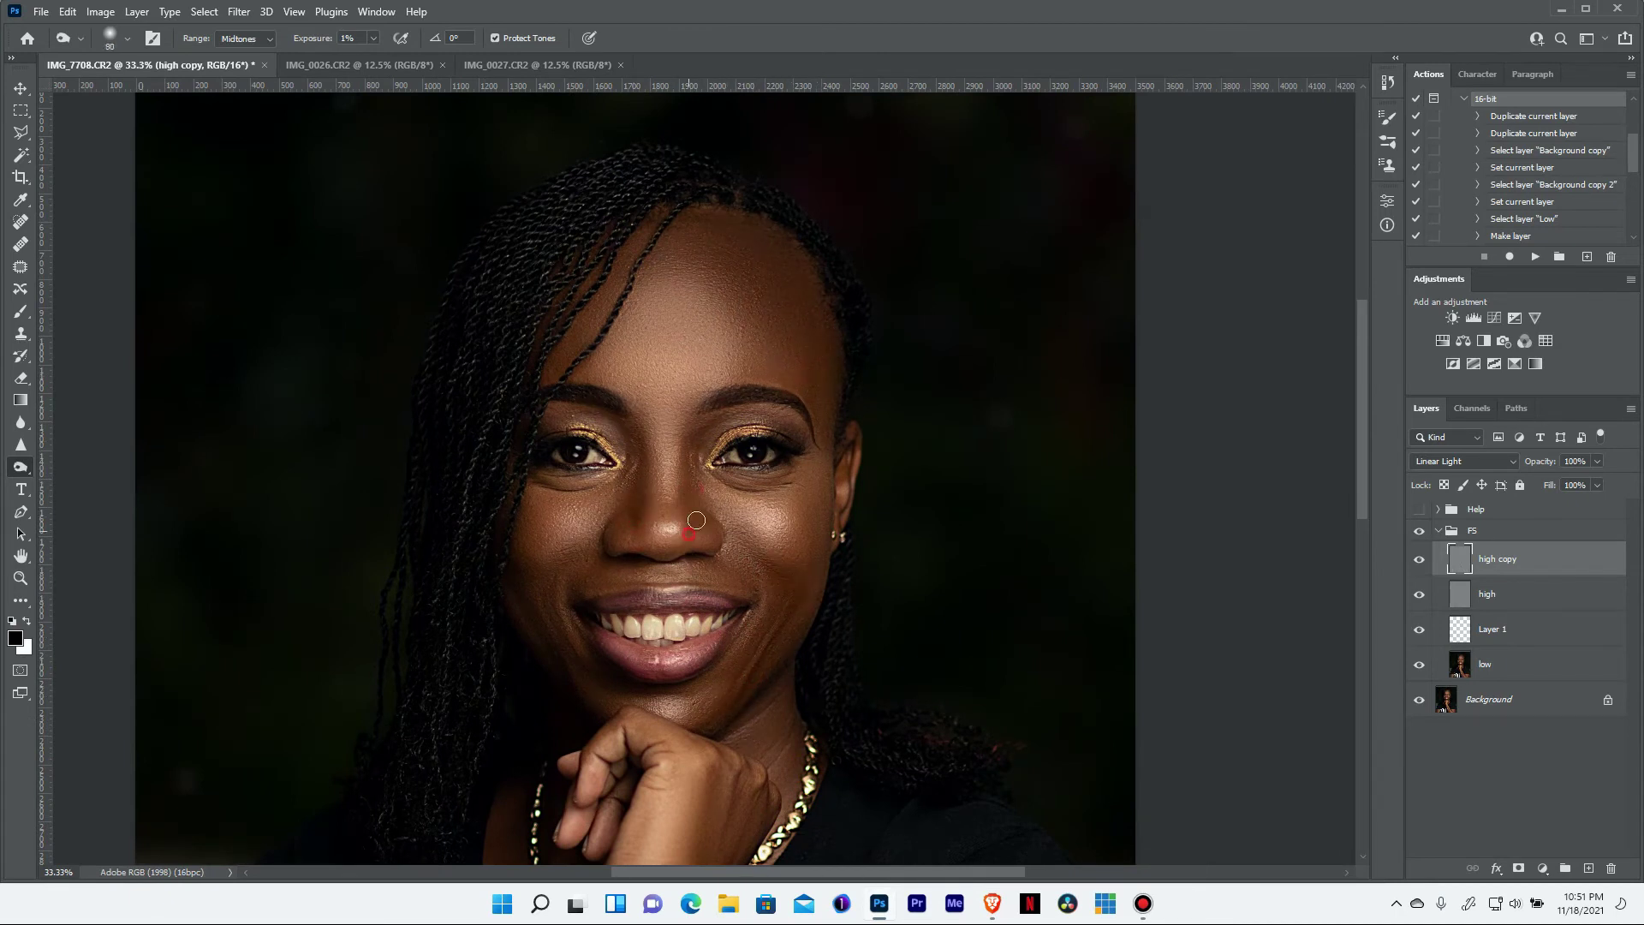
key("bracketright")
key("bracketright")
key("bracketright")
Hide the high copy layer and fit the whole image on screen to compare
left_click(1419, 559)
scroll(894, 737, "down", 5)
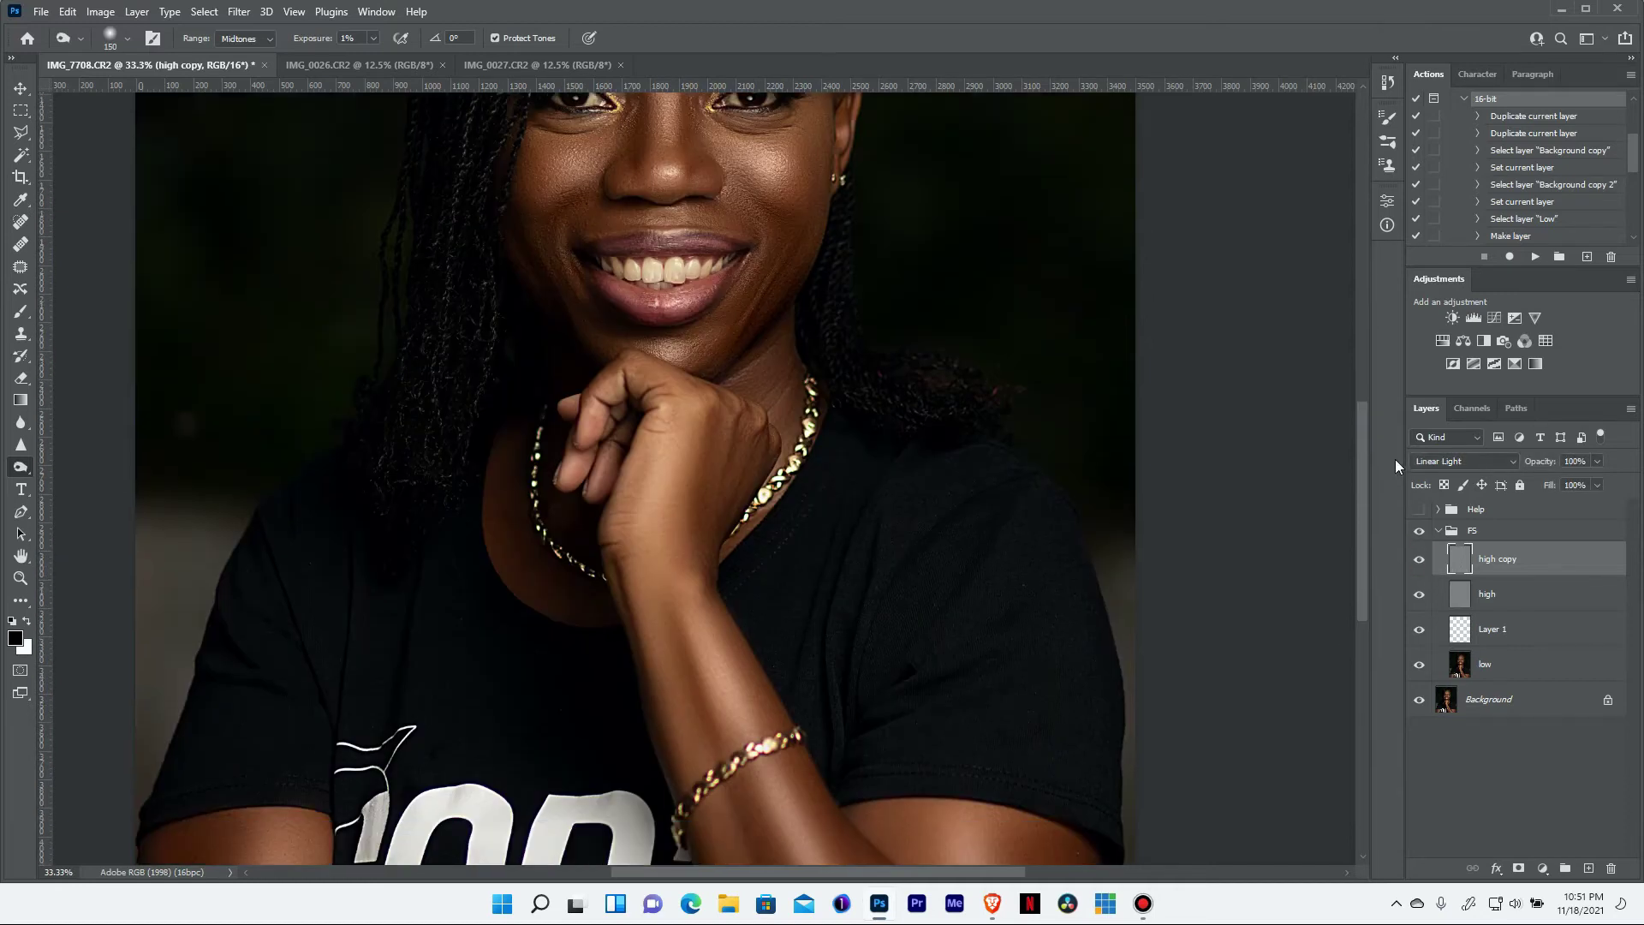
key("ctrl+0")
left_click(1418, 561)
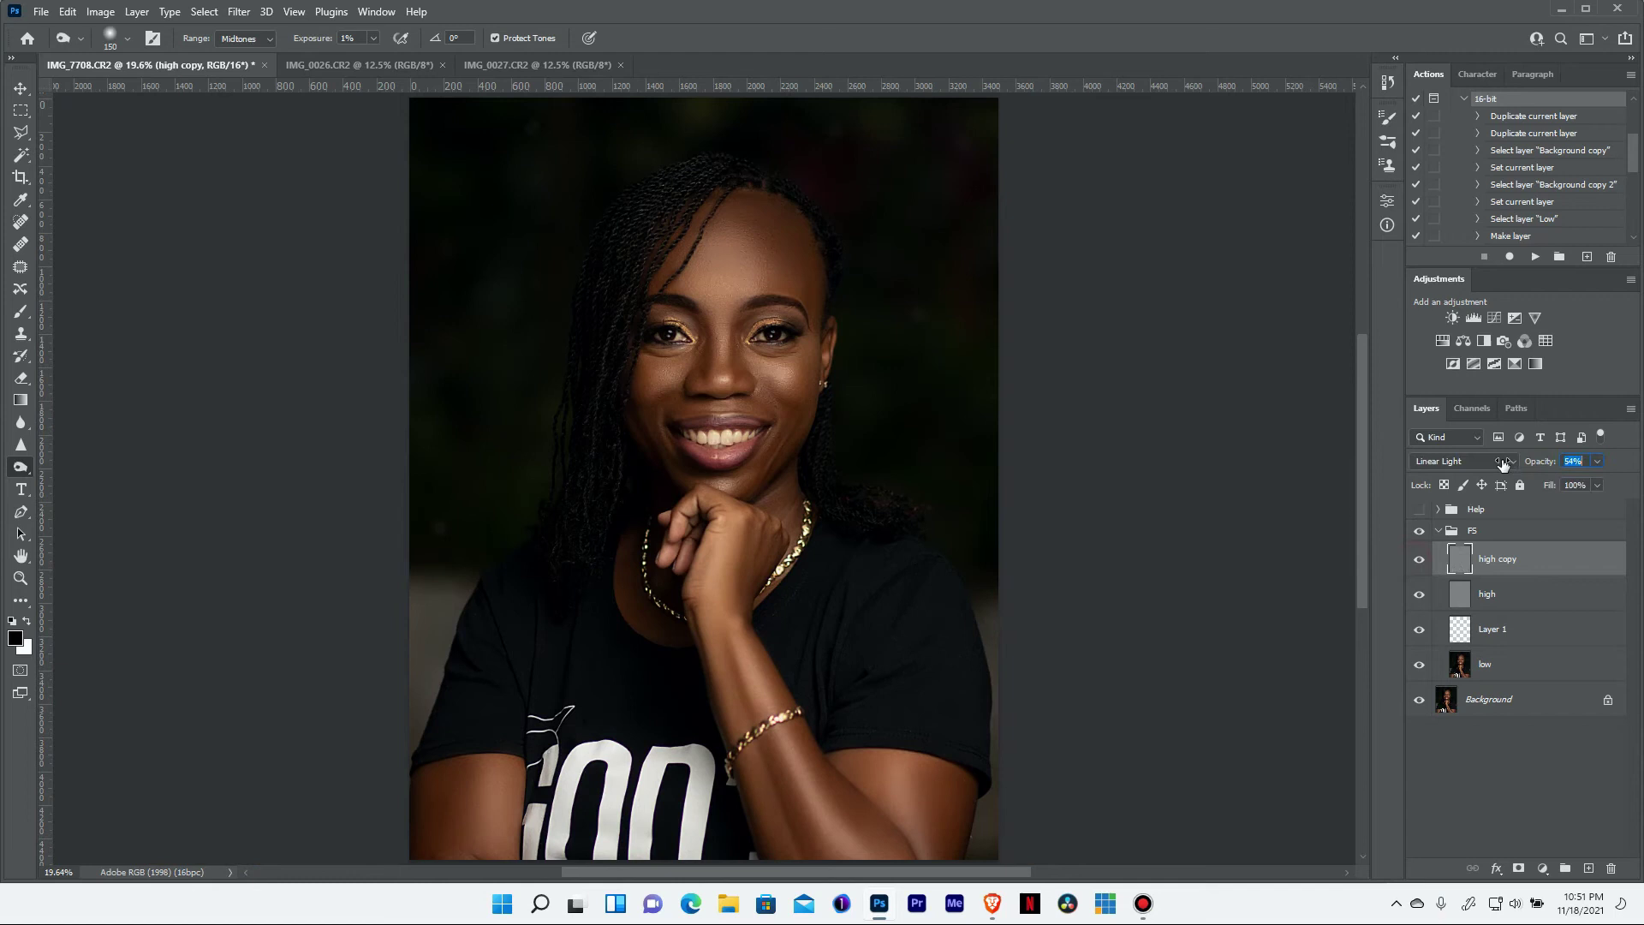
Lower the high copy layer's opacity to 43% and compare the image with and without it
left_click(1418, 561)
left_click_drag(1545, 463, 1535, 465)
left_click(1419, 559)
Add a Selective Color adjustment with the A It Dat preset at 53% opacity
left_click(1439, 530)
left_click(1545, 341)
left_click(1280, 249)
left_click(1242, 287)
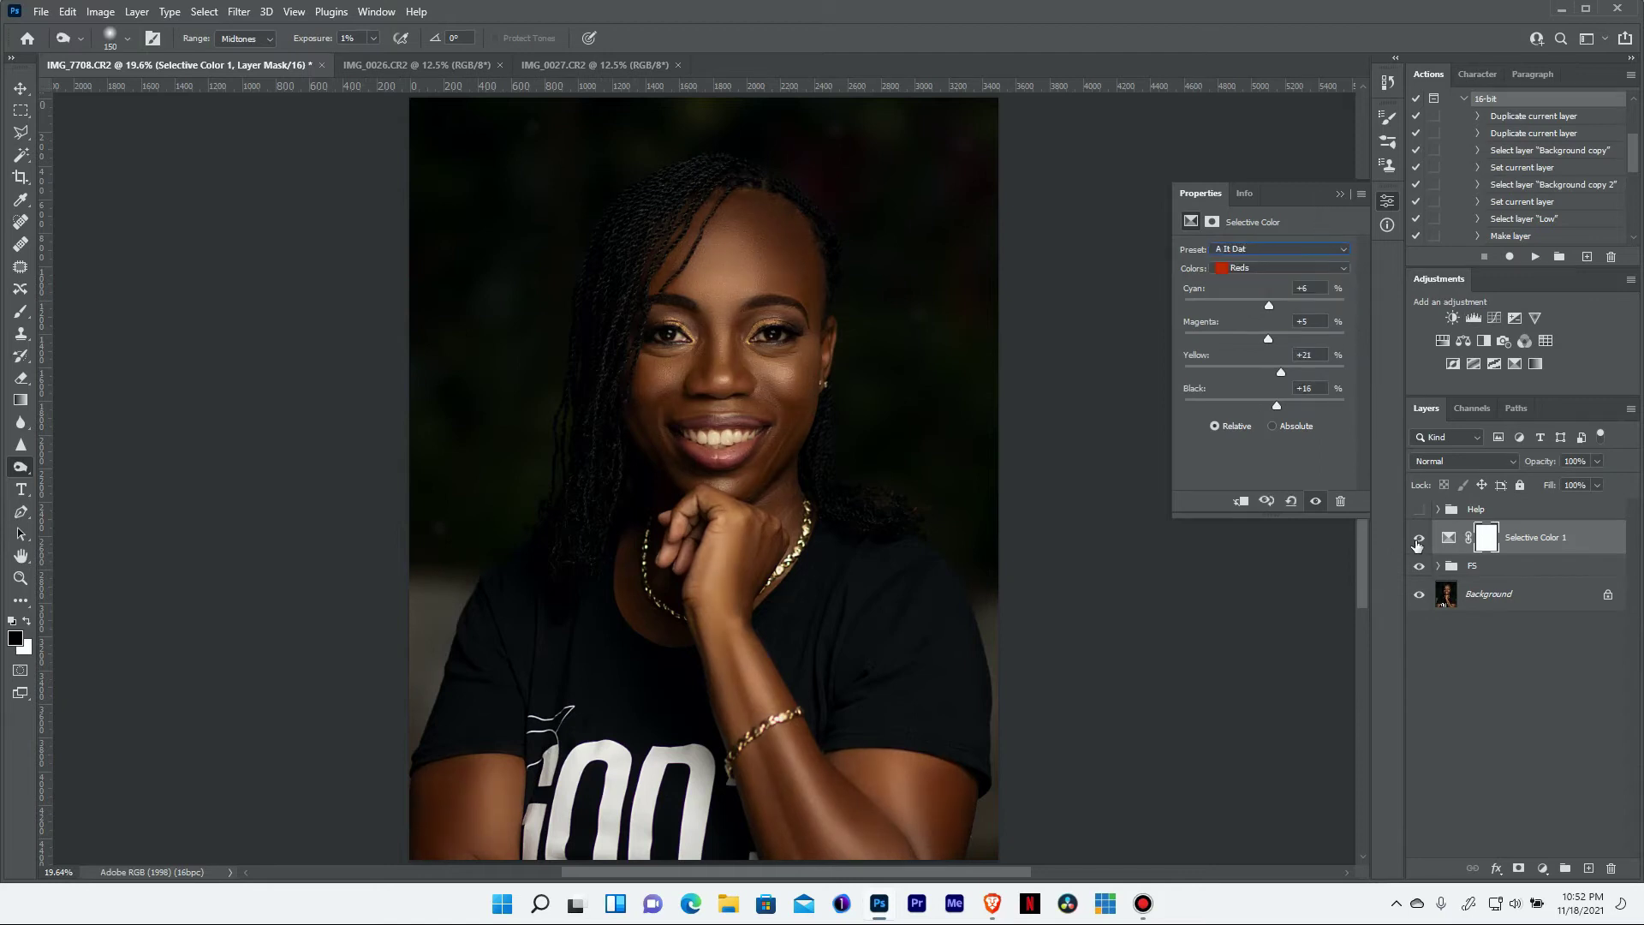
key("5")
key("3")
left_click(1419, 539)
left_click(1419, 540)
Close the Selective Color properties and add a new empty layer above it
key("ctrl+plus")
key("ctrl+plus")
key("ctrl+plus")
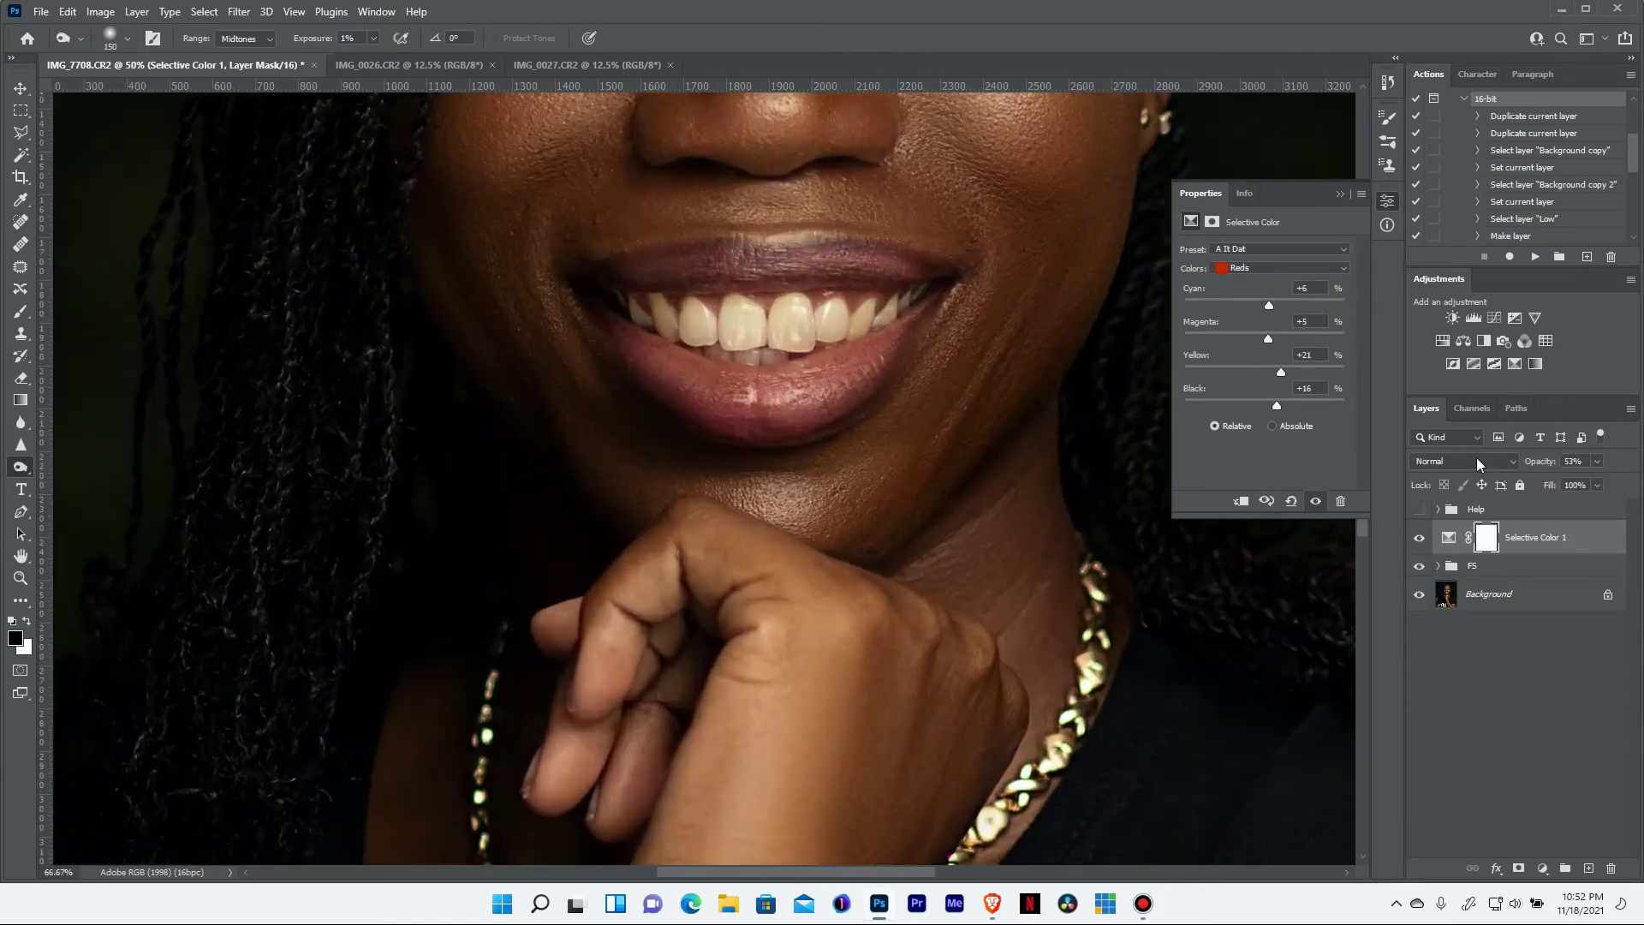
scroll(965, 432, "up", 5)
key("ctrl+plus")
key("ctrl+plus")
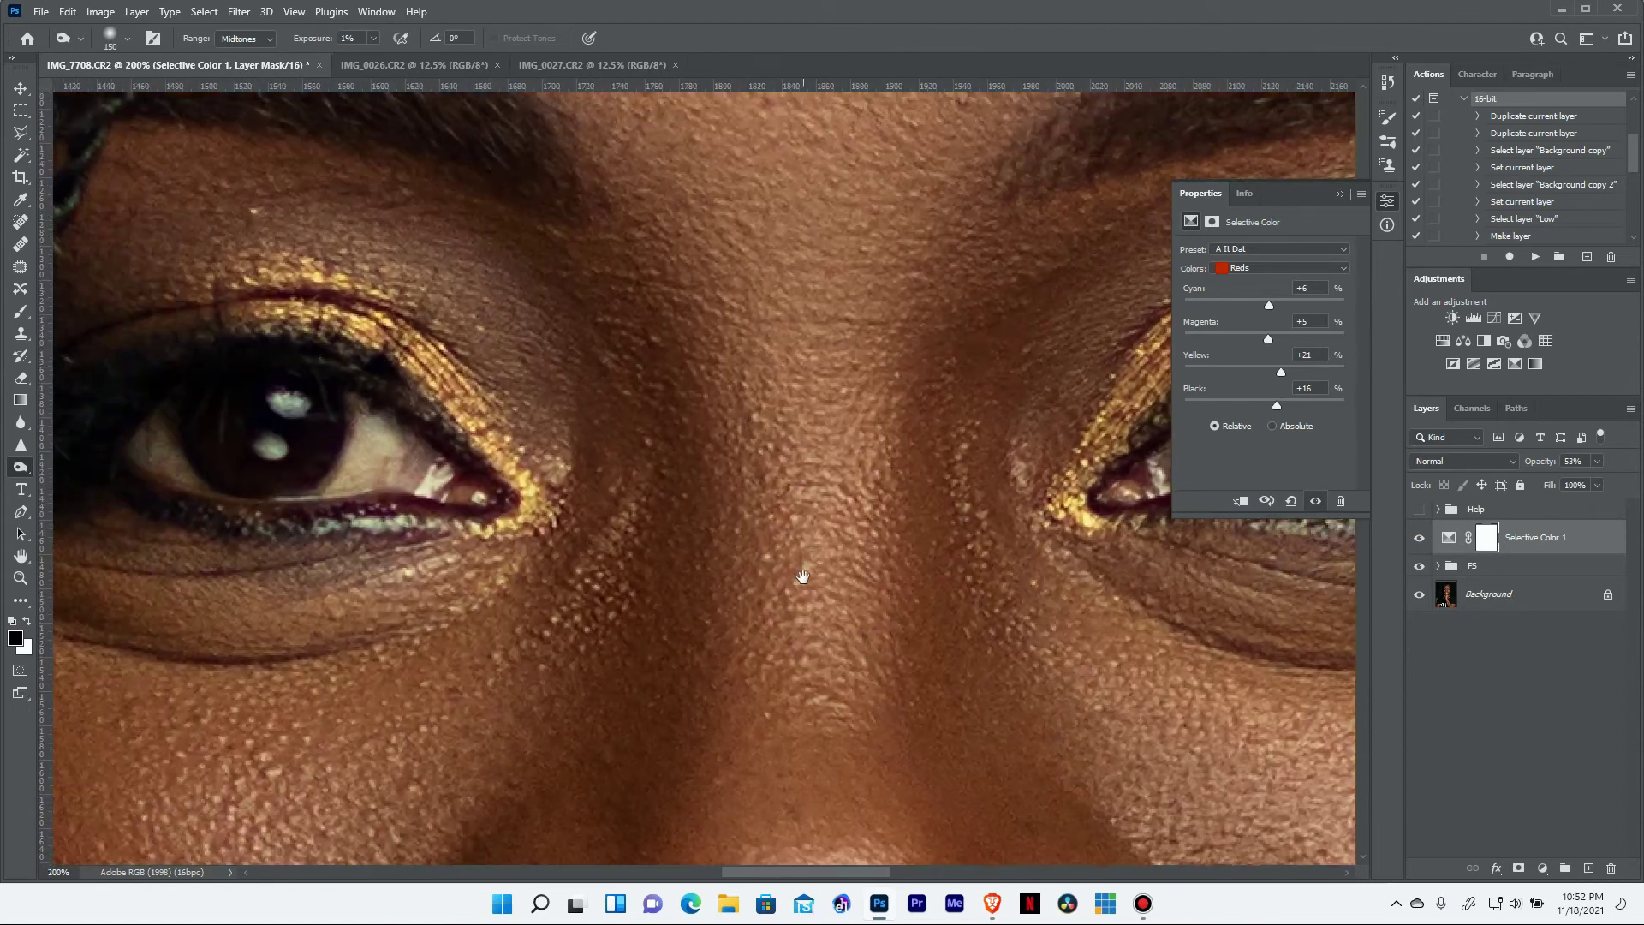
left_click(1413, 503)
left_click(1589, 870)
Paint white brush strokes over the left eye's white on Layer 2
key("b")
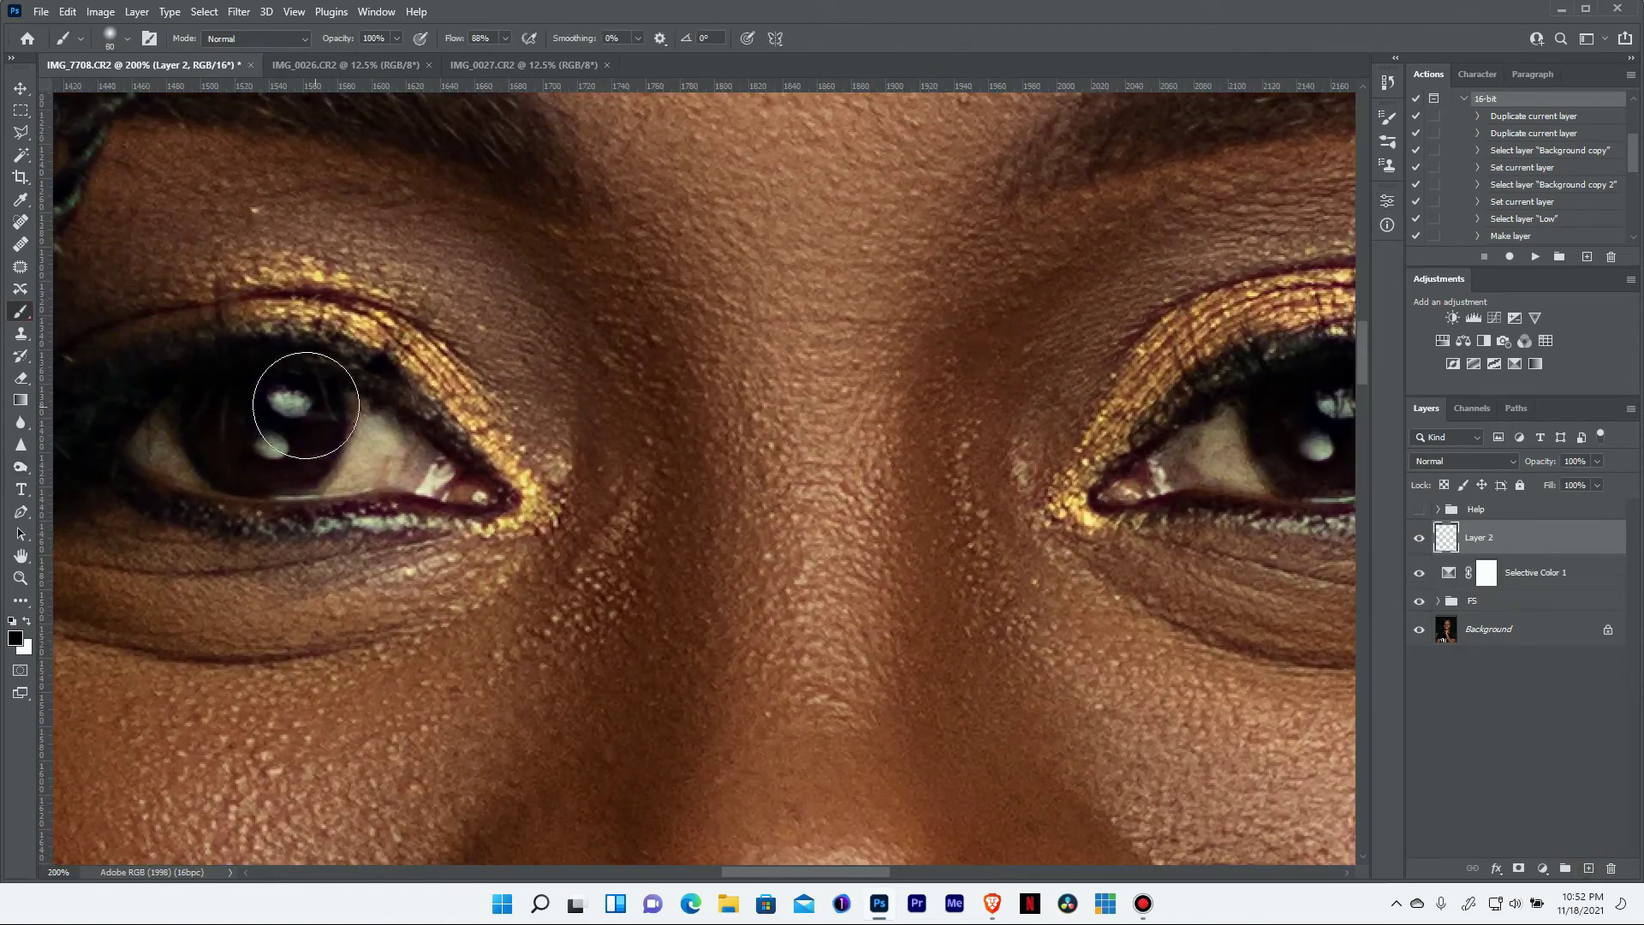
key("x")
left_click_drag(143, 435, 194, 473)
mouse_move(343, 484)
left_mouse_down()
mouse_move(363, 431)
mouse_move(429, 484)
left_mouse_up()
mouse_move(1224, 420)
left_mouse_down()
mouse_move(1238, 480)
mouse_move(1190, 446)
left_mouse_up()
Paint the right eye's white with a smaller brush, then view the whole face
left_click_drag(1217, 506, 849, 557)
key("bracketleft")
key("bracketleft")
key("bracketleft")
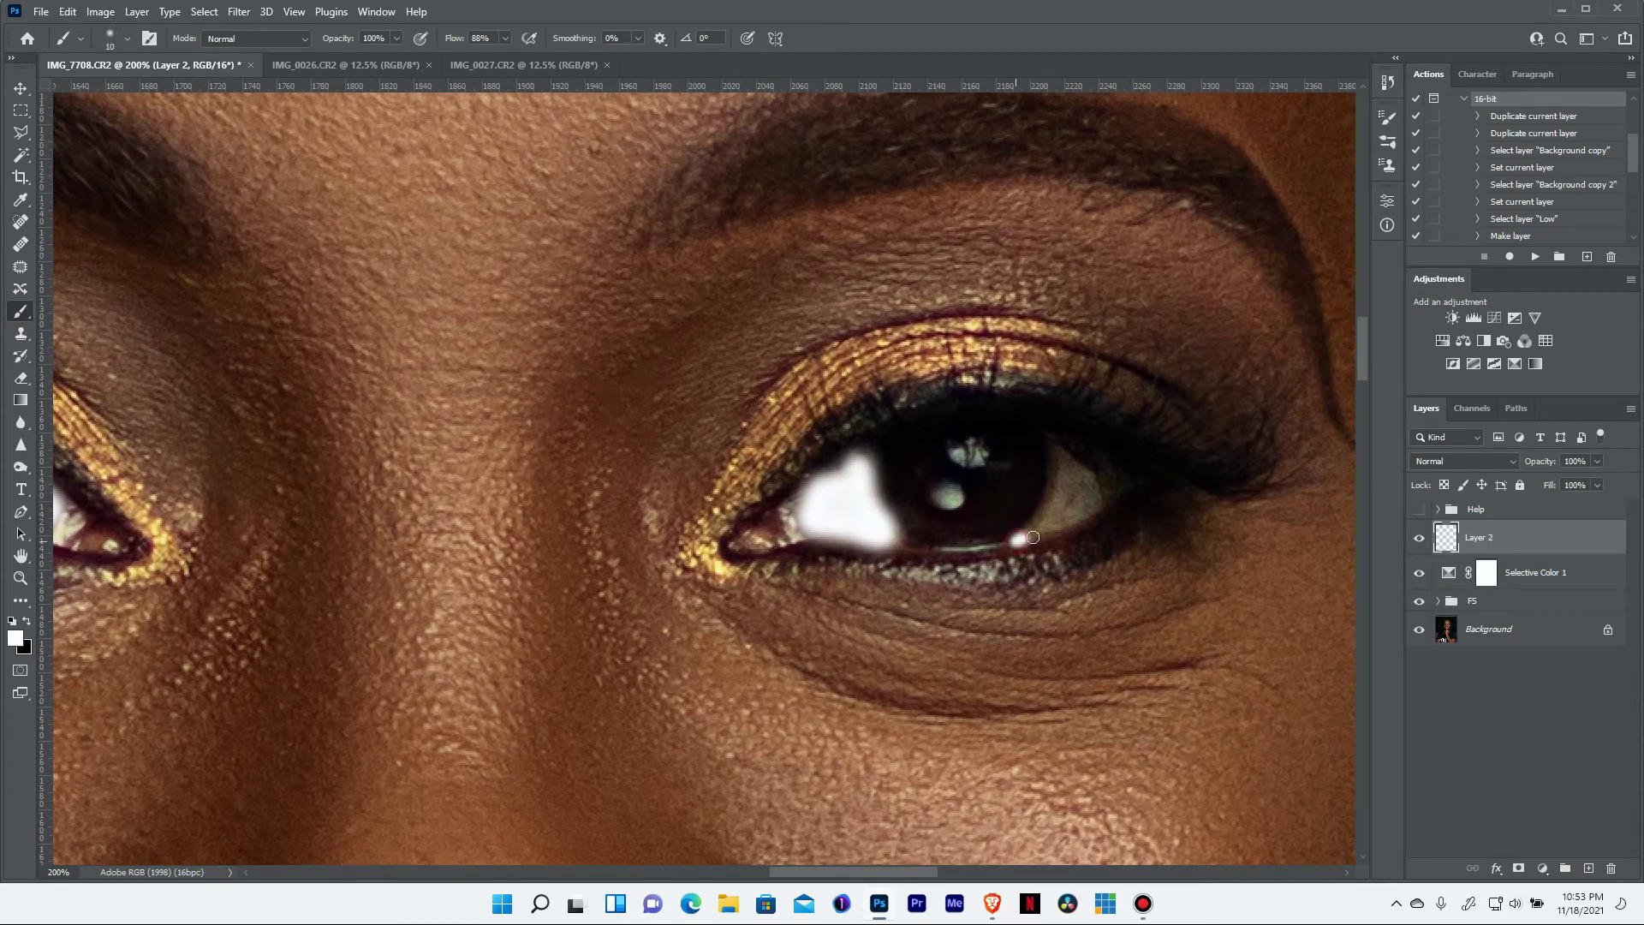
mouse_move(1019, 543)
left_mouse_down()
mouse_move(1096, 493)
mouse_move(1049, 511)
mouse_move(1083, 479)
mouse_move(1062, 524)
left_mouse_up()
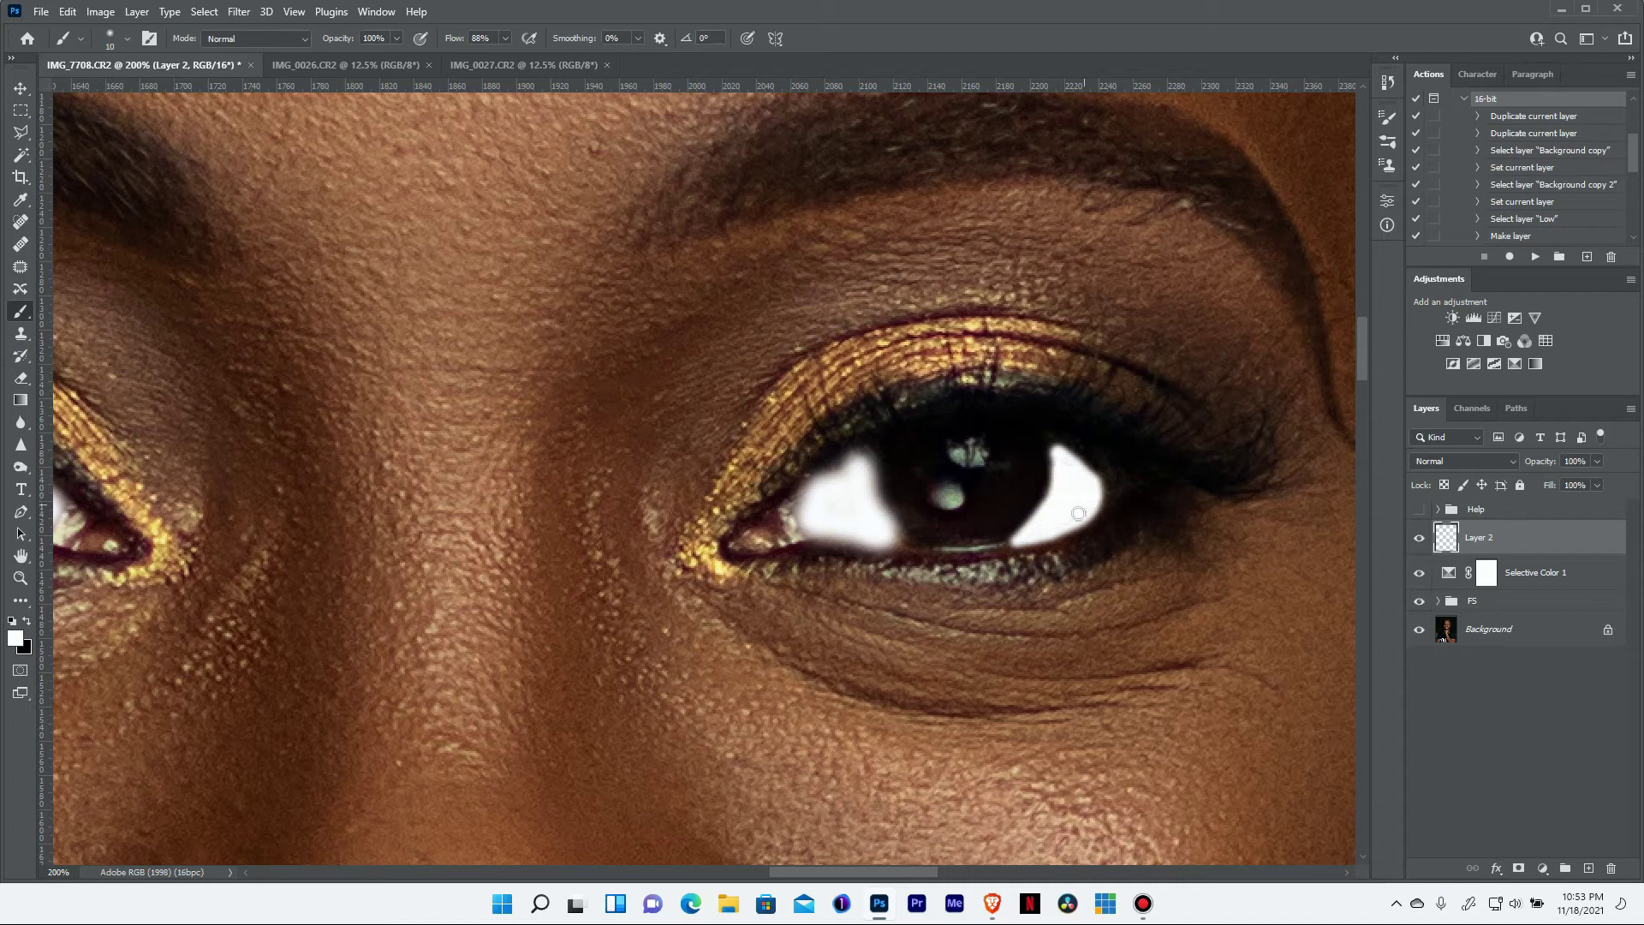
key("ctrl+0")
scroll(1113, 364, "up", 4, "alt")
scroll(1133, 354, "up", 5)
left_click(1464, 461)
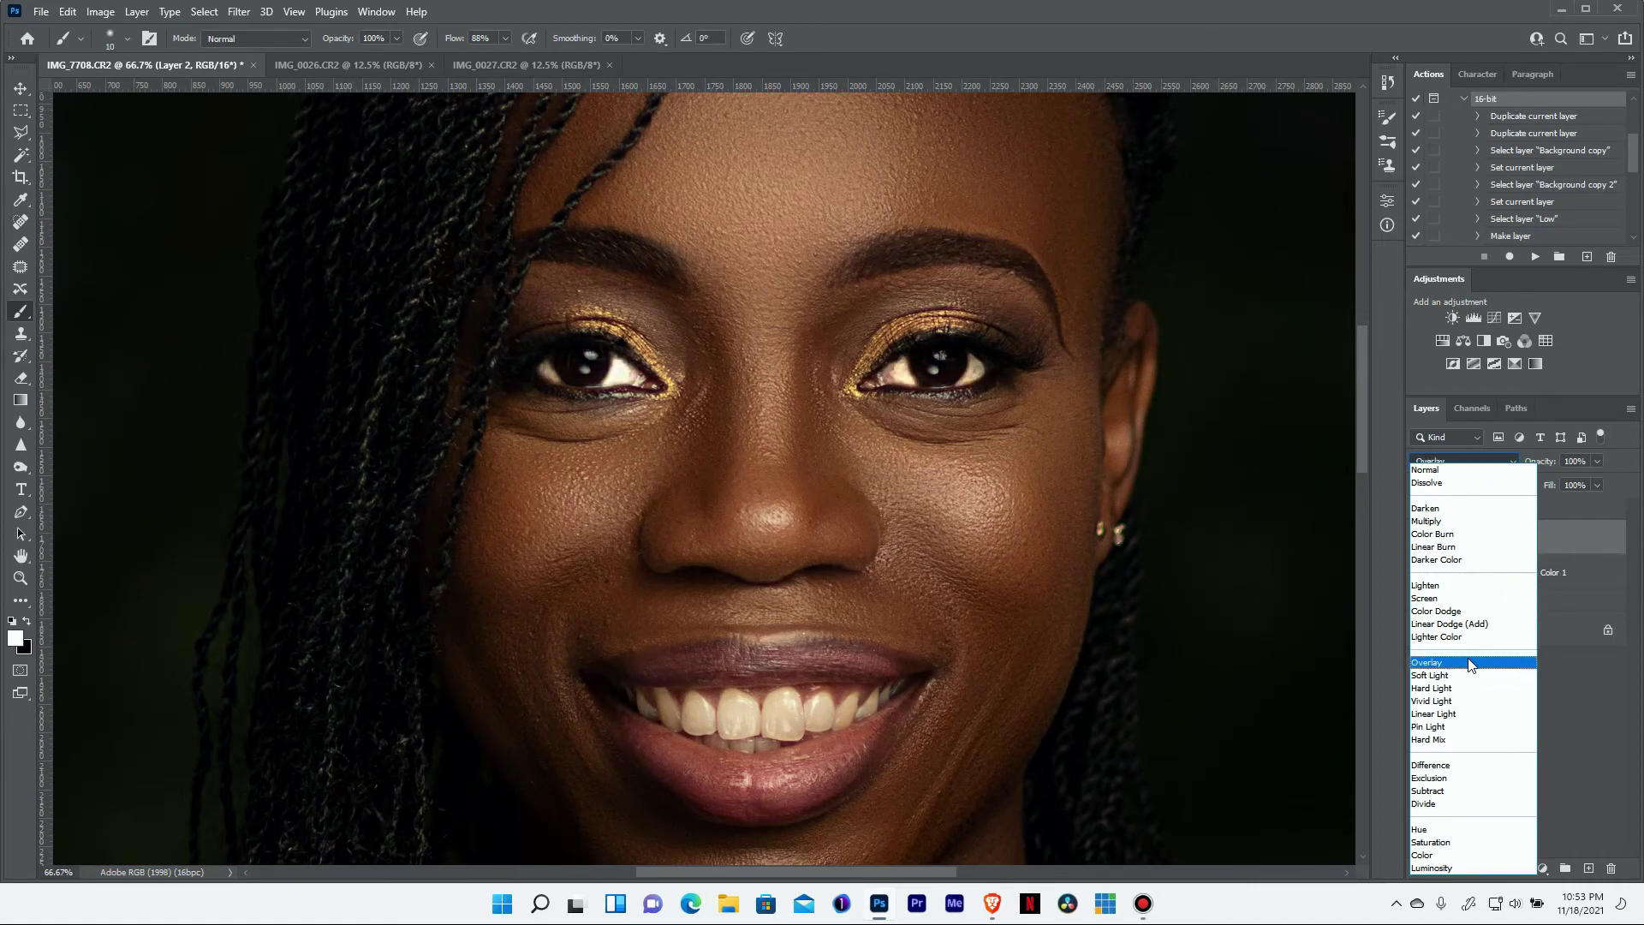
Set Layer 2 to Hue blend mode and toggle it to compare
left_click(1469, 830)
left_click(1418, 538)
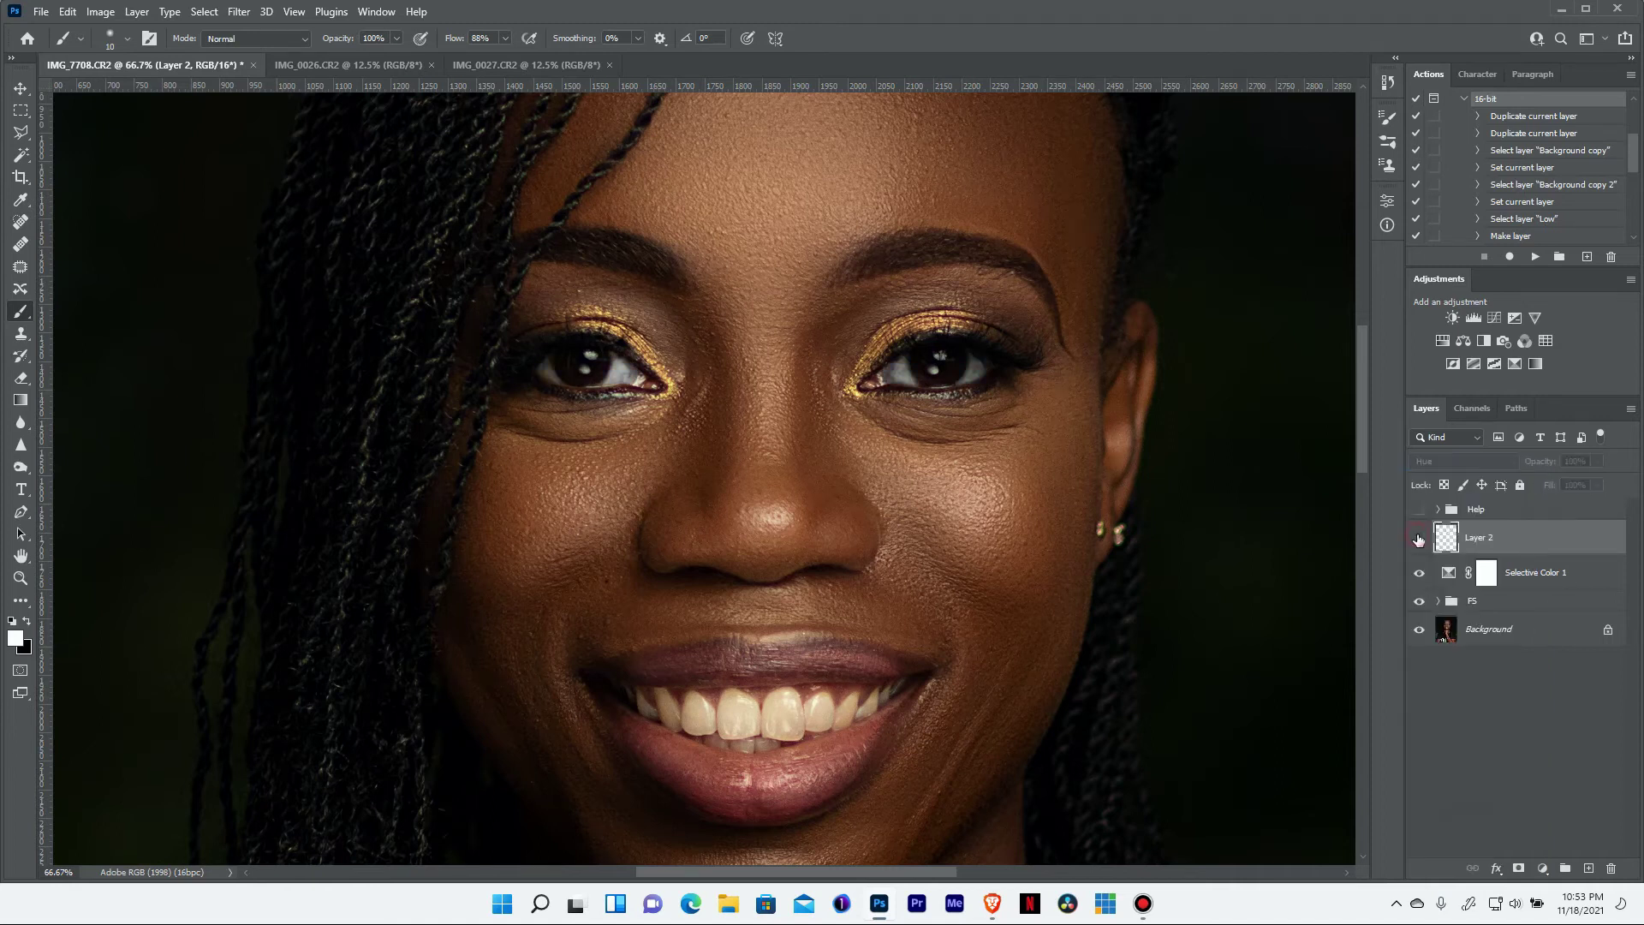
left_click(1419, 538)
scroll(786, 718, "up", 1)
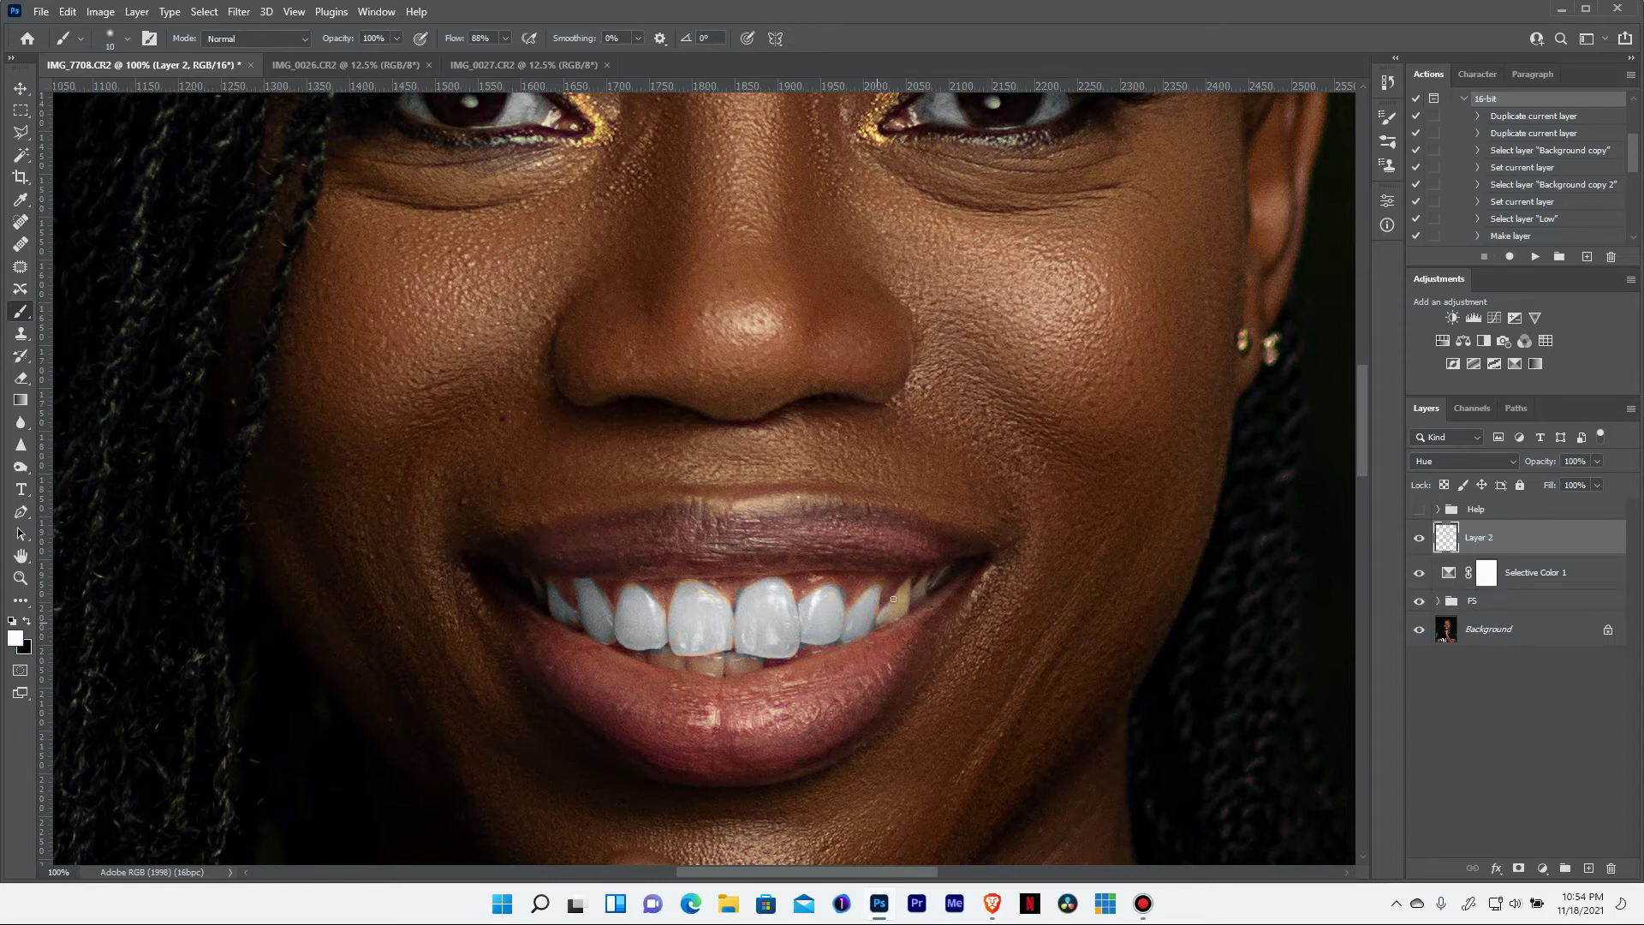
Whiten the teeth, alternating the white brush and eraser to clean overspill on the gums
key("x")
key("e")
key("ctrl+plus")
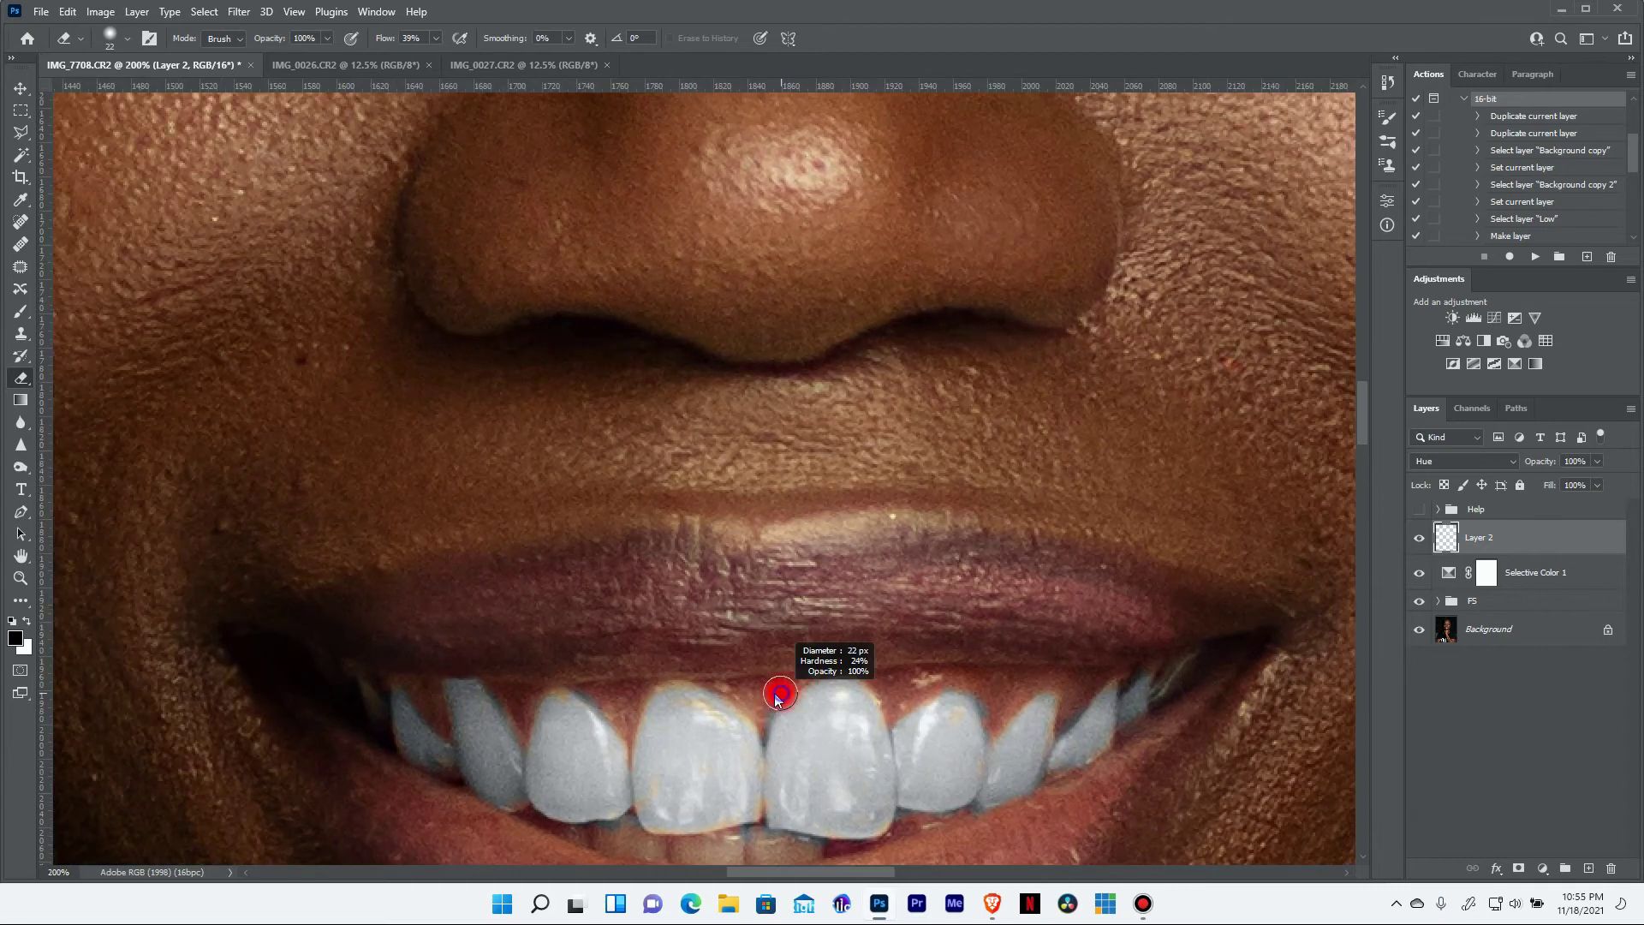
key("b")
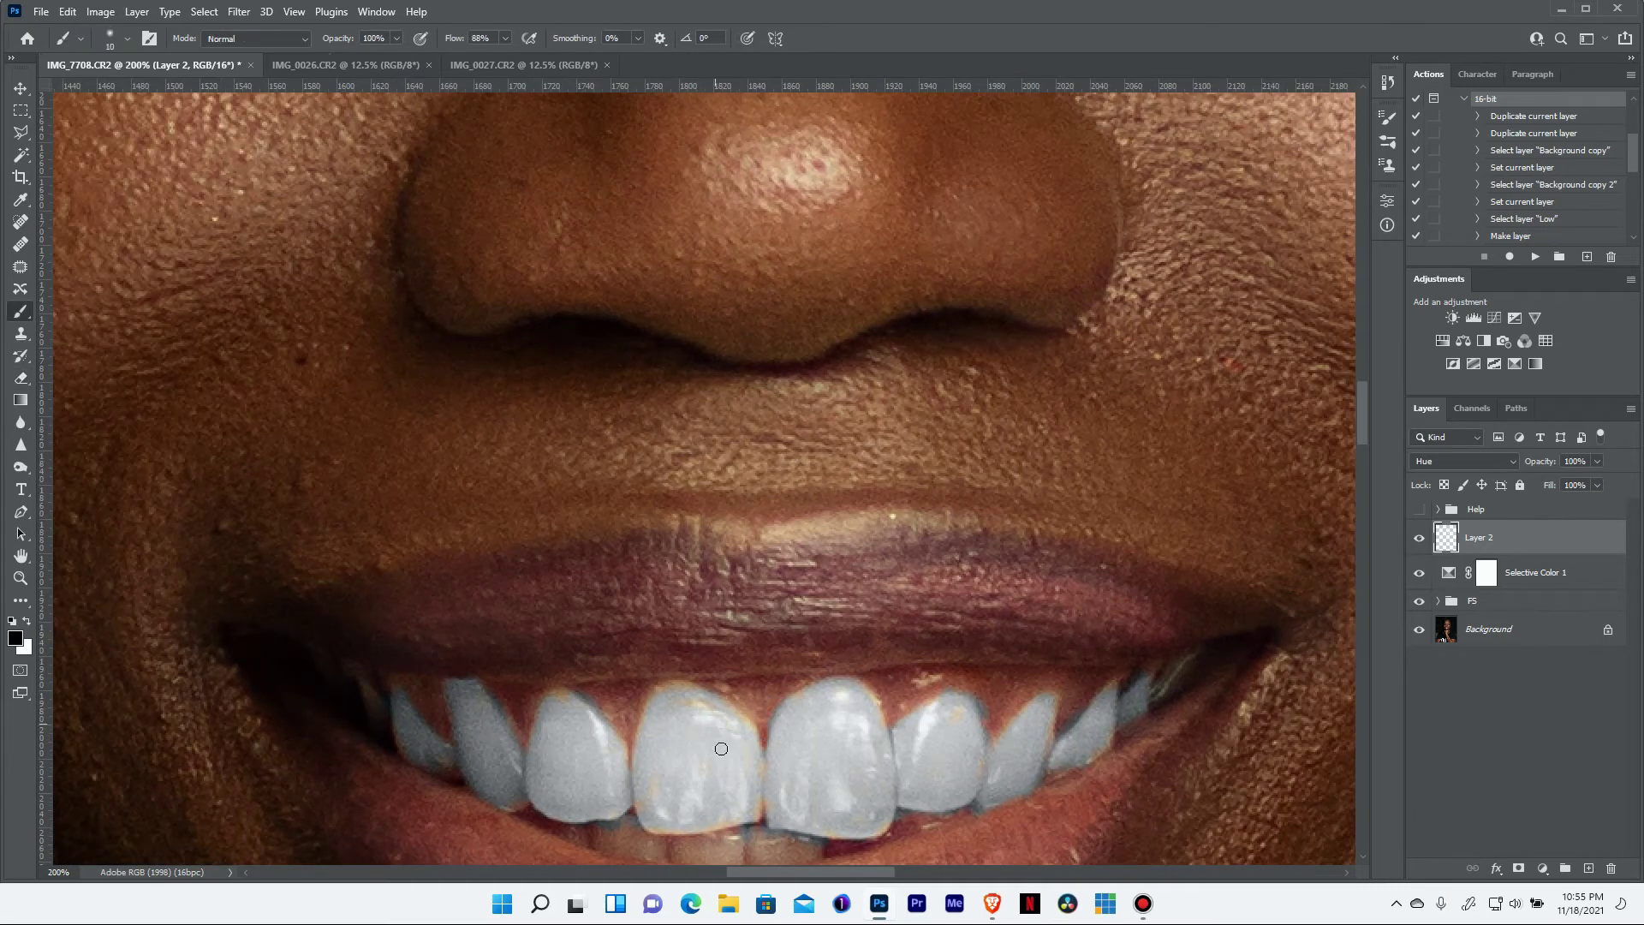
key("x")
key("e")
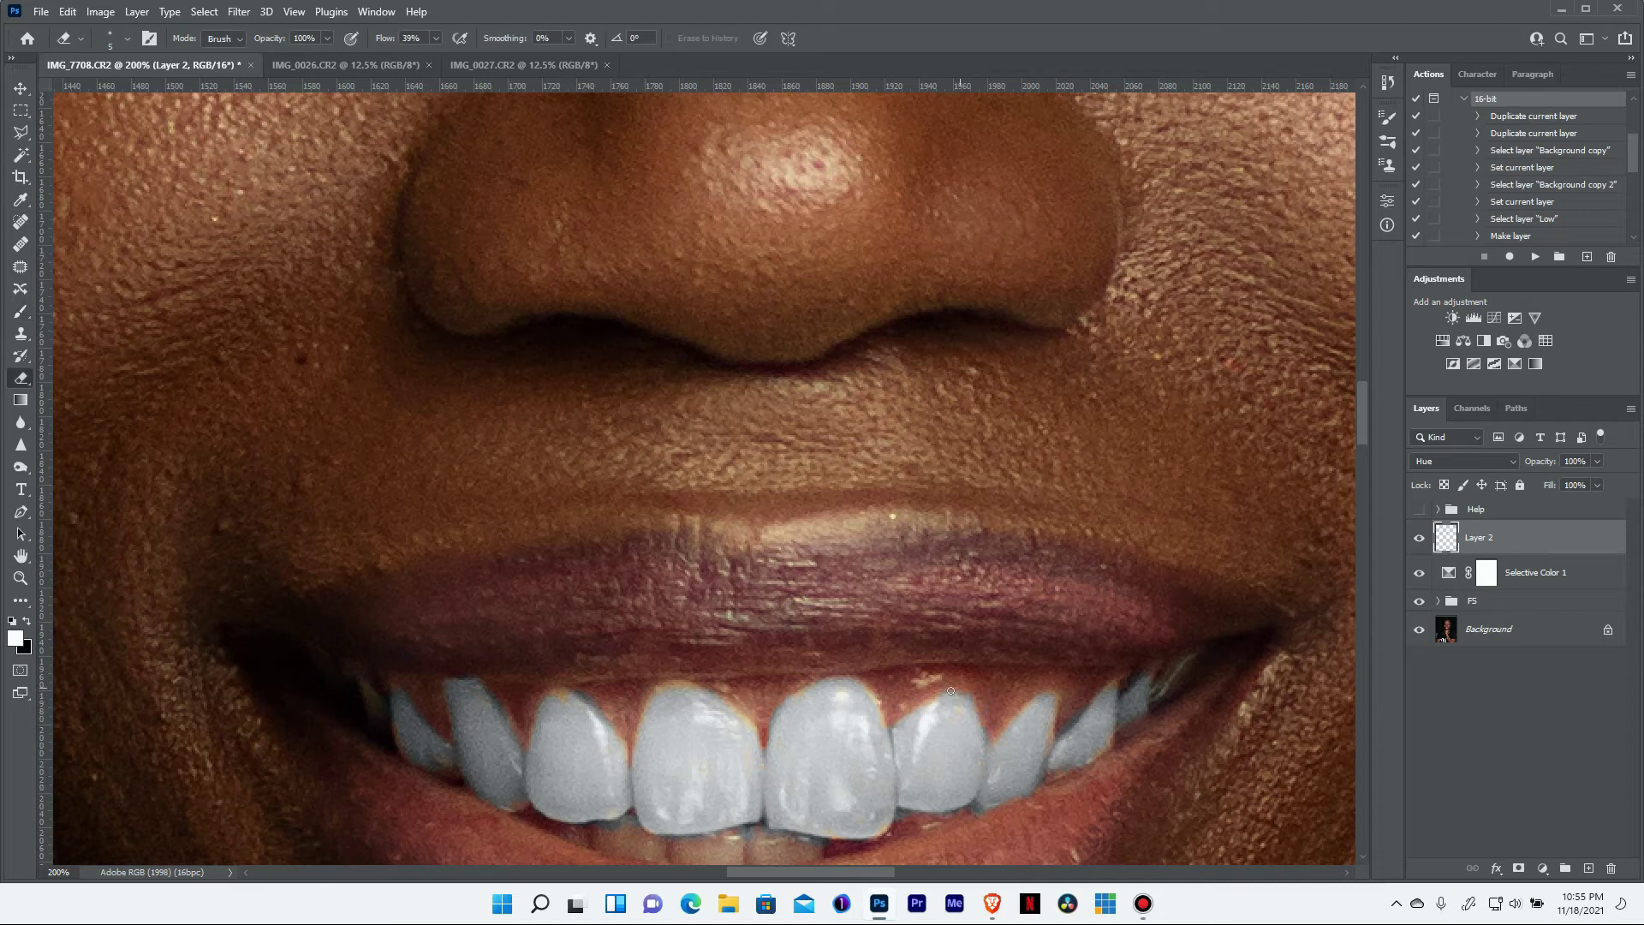
key("b")
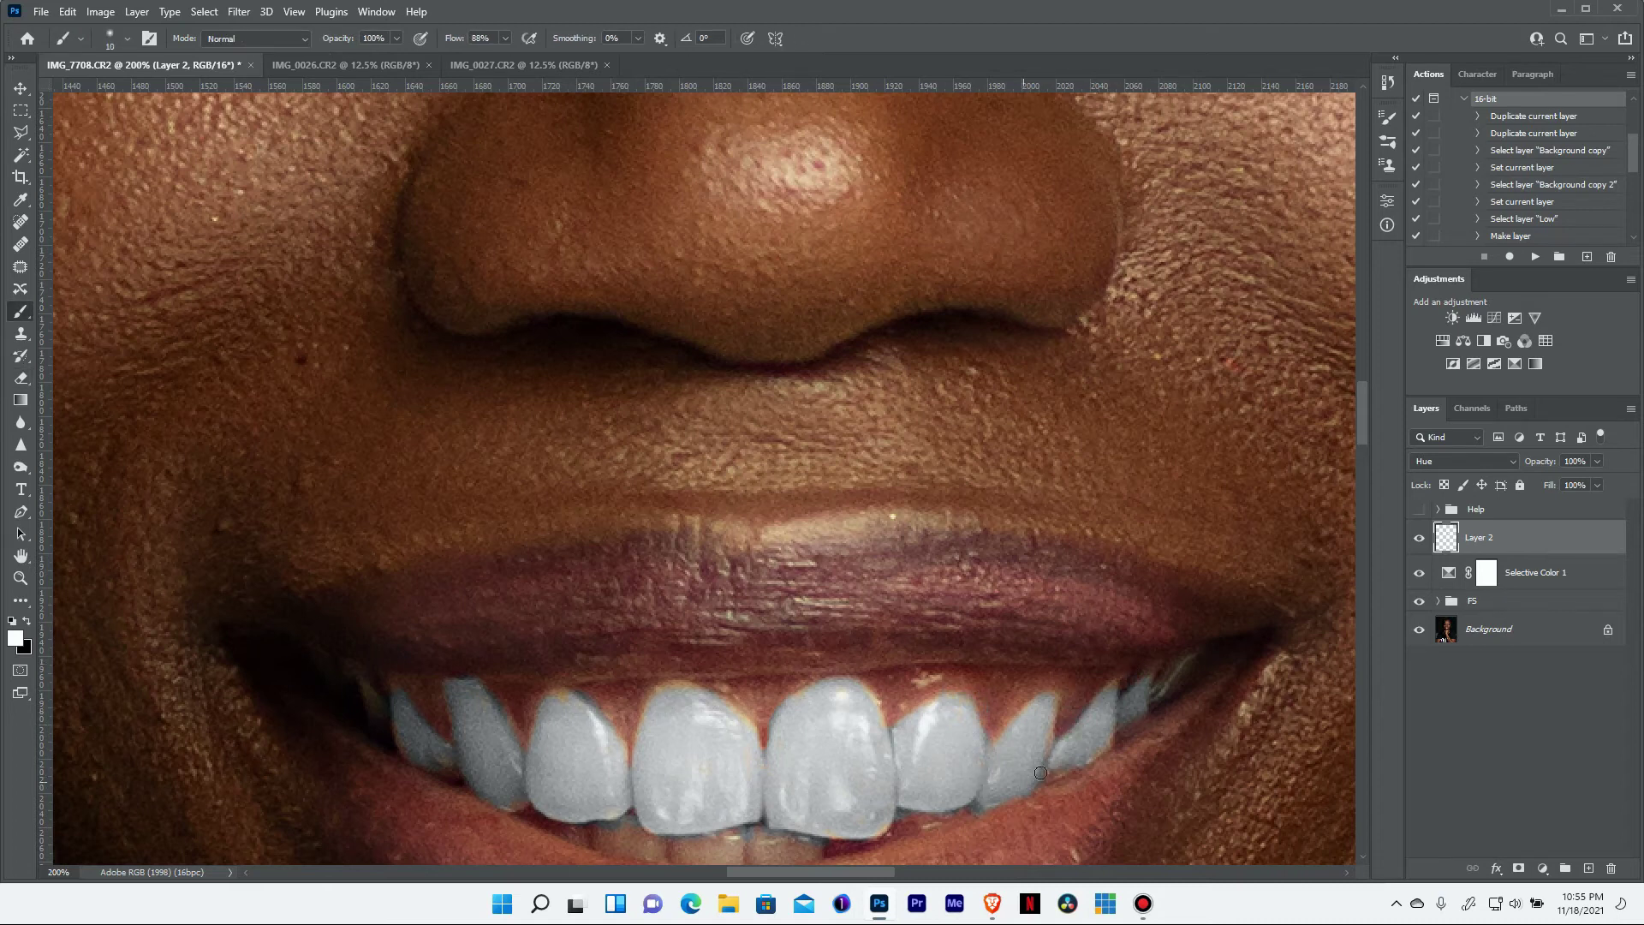
key("e")
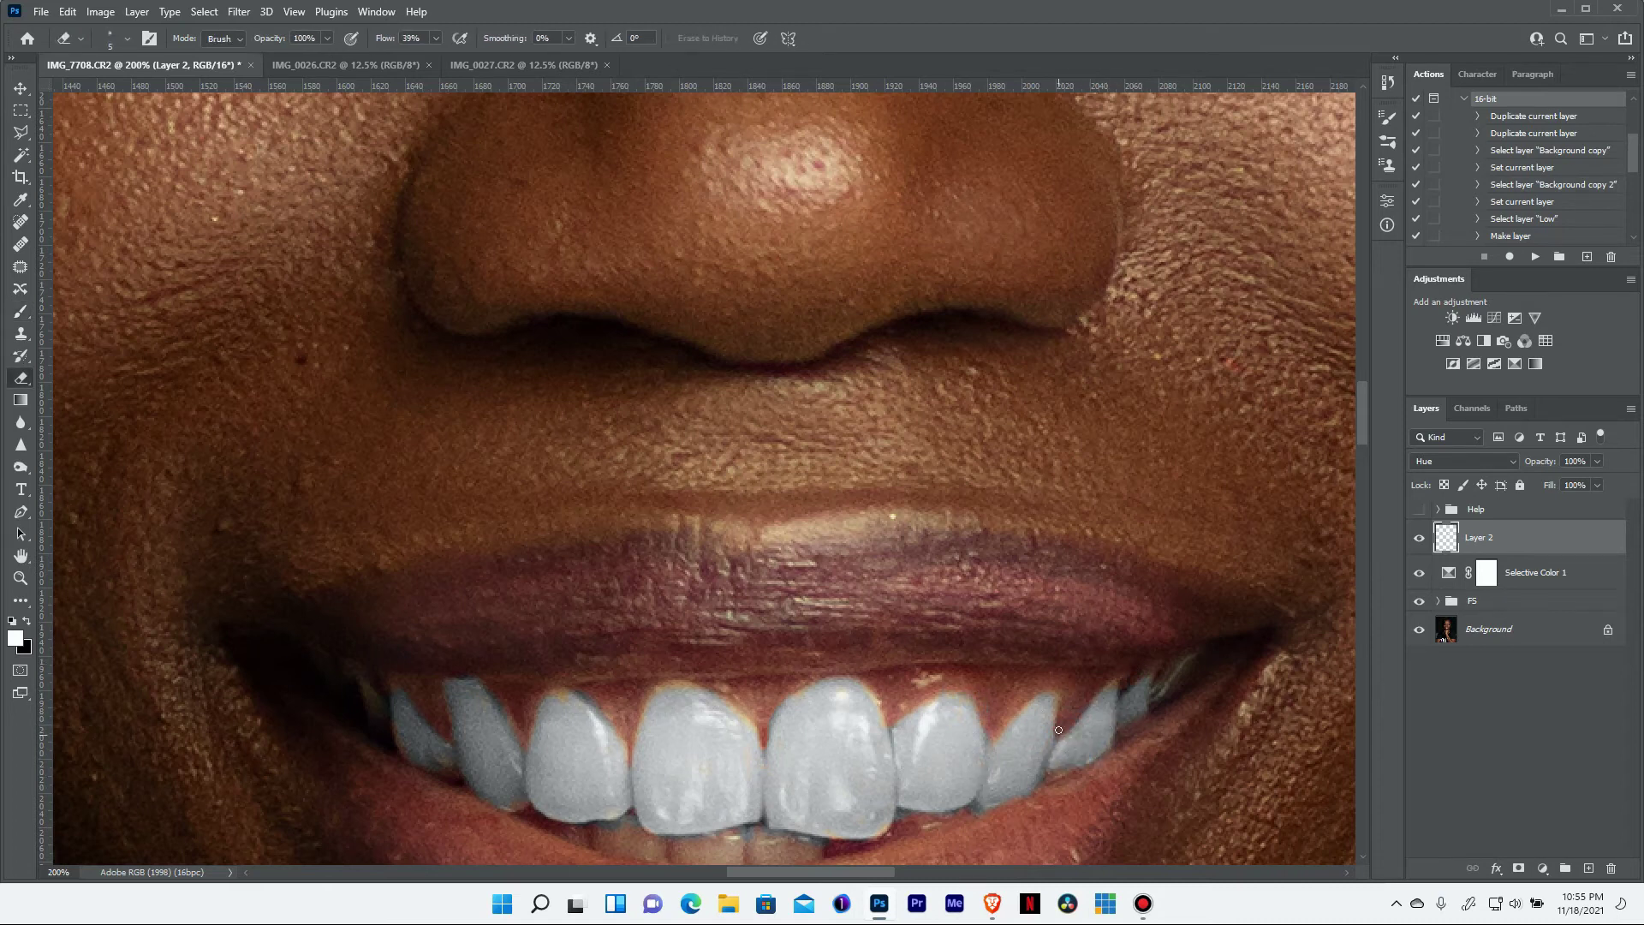
key("b")
Paint the gap between the front teeth and tidy the edges, then refit the view to the face
left_click_drag(619, 763, 625, 749)
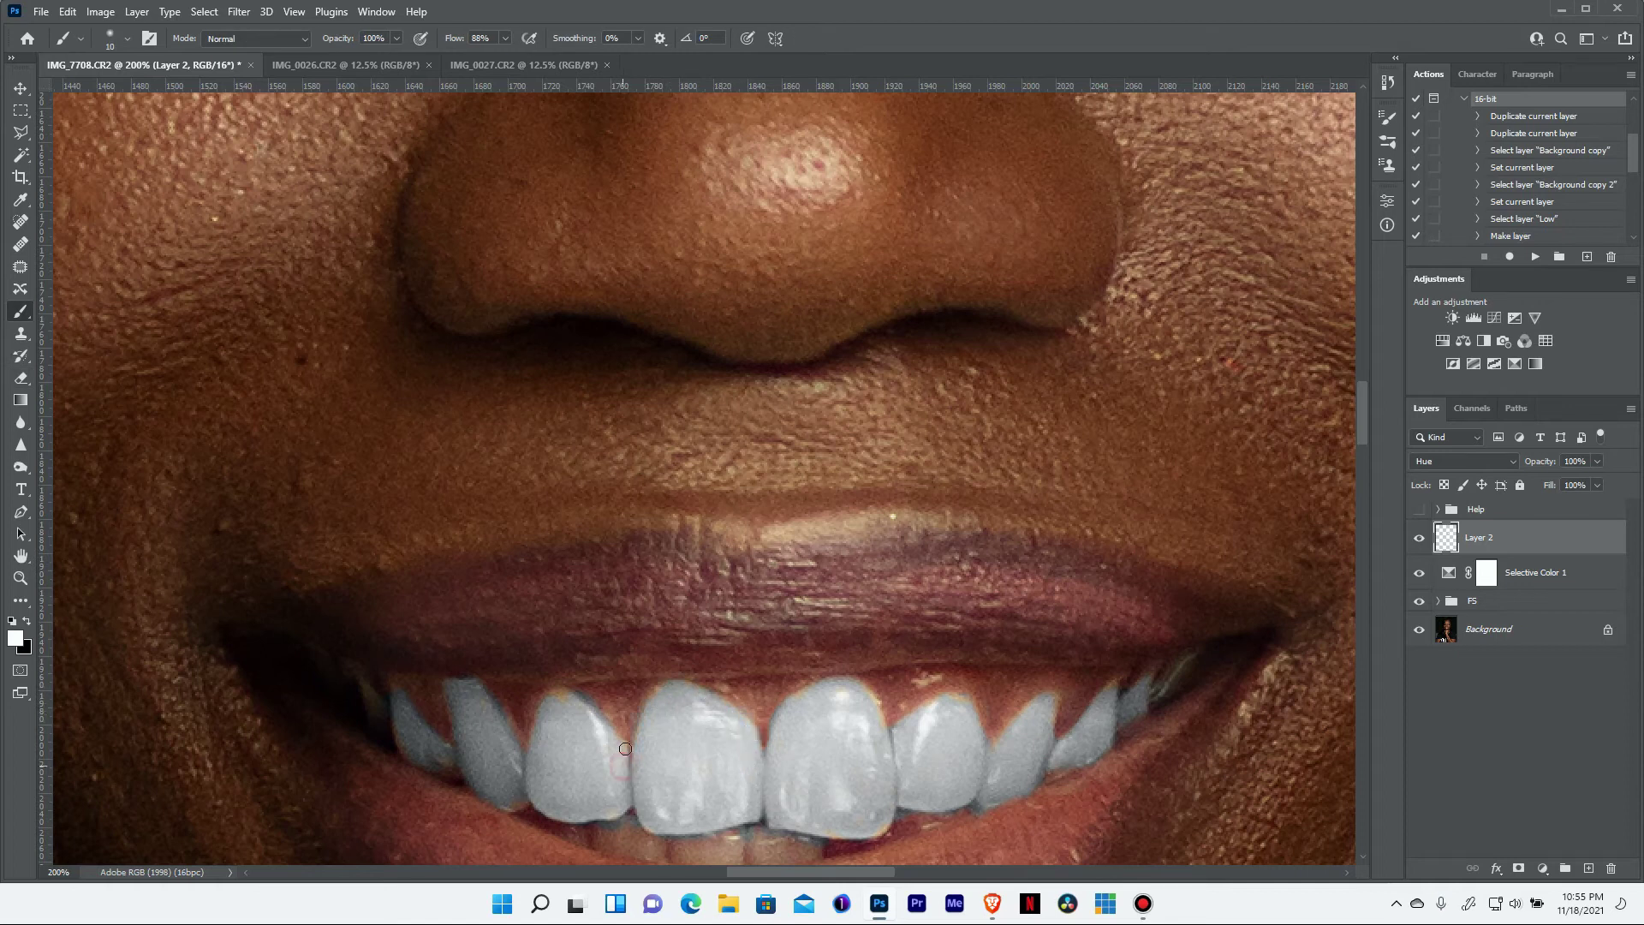
key("x")
key("x")
key("e")
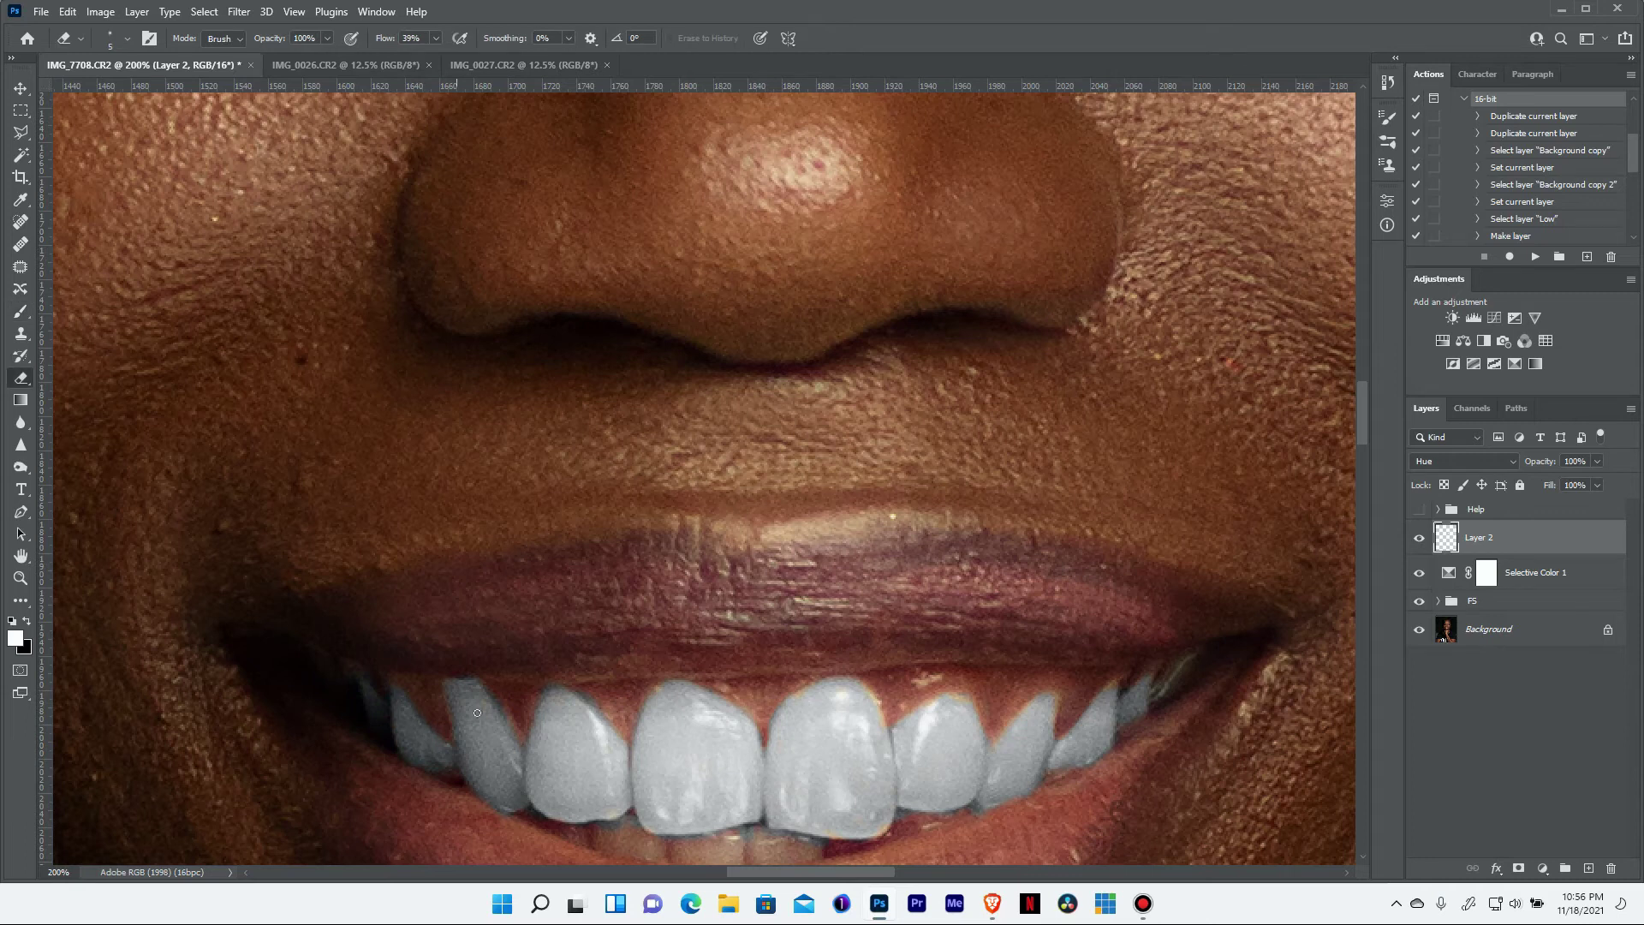
key("b")
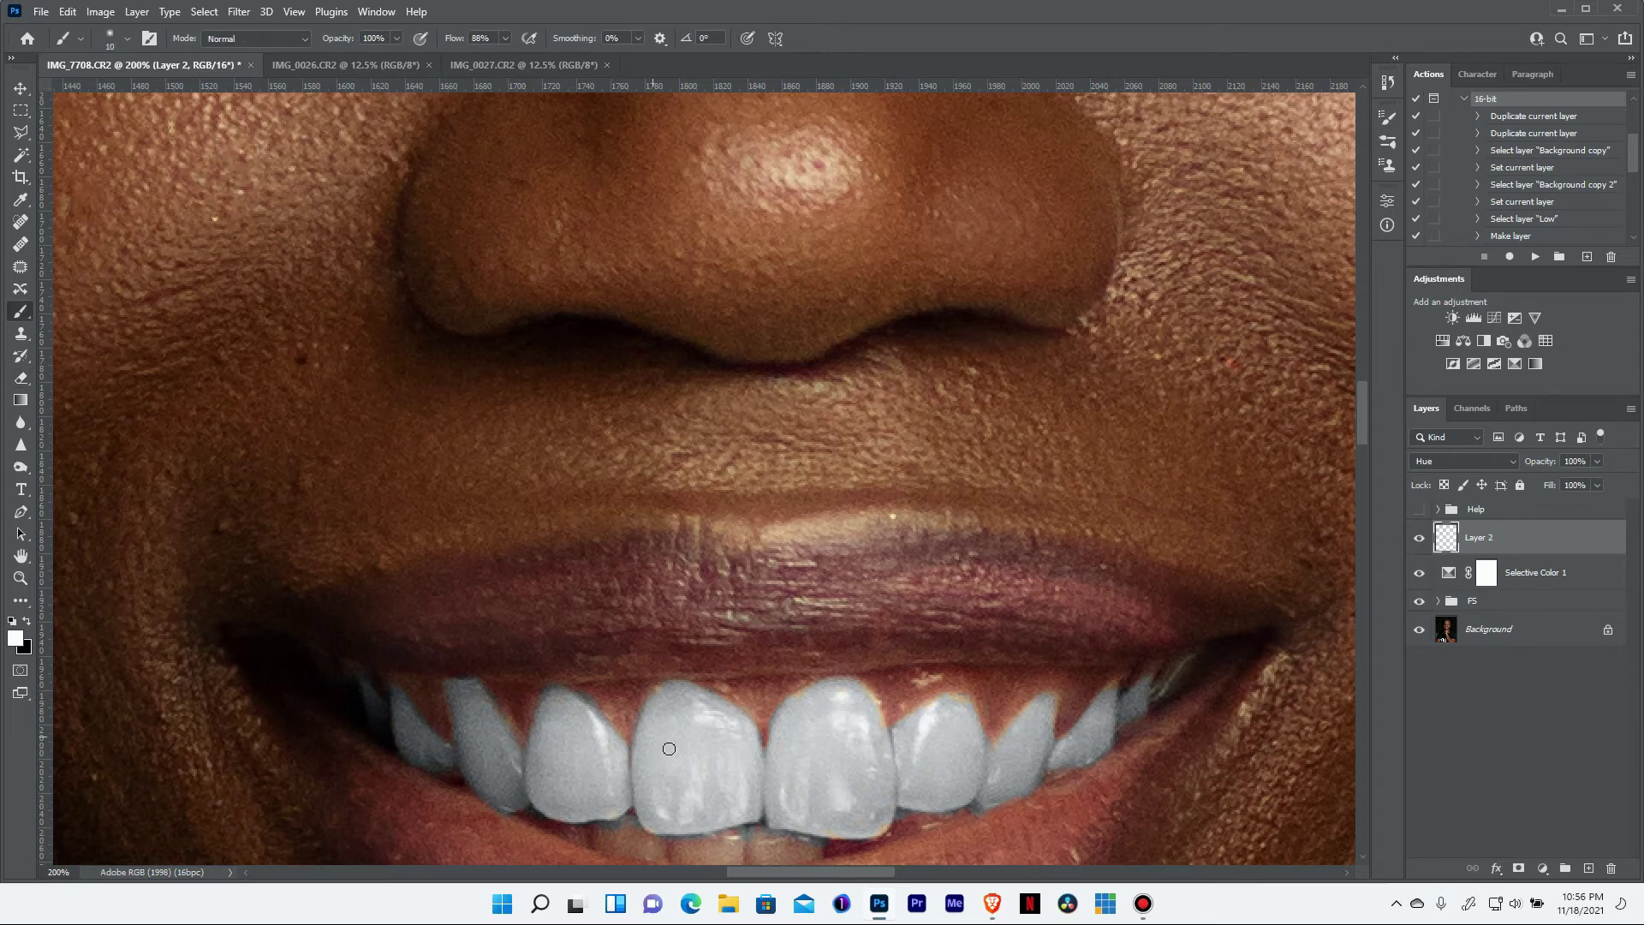
scroll(669, 749, "down", 3)
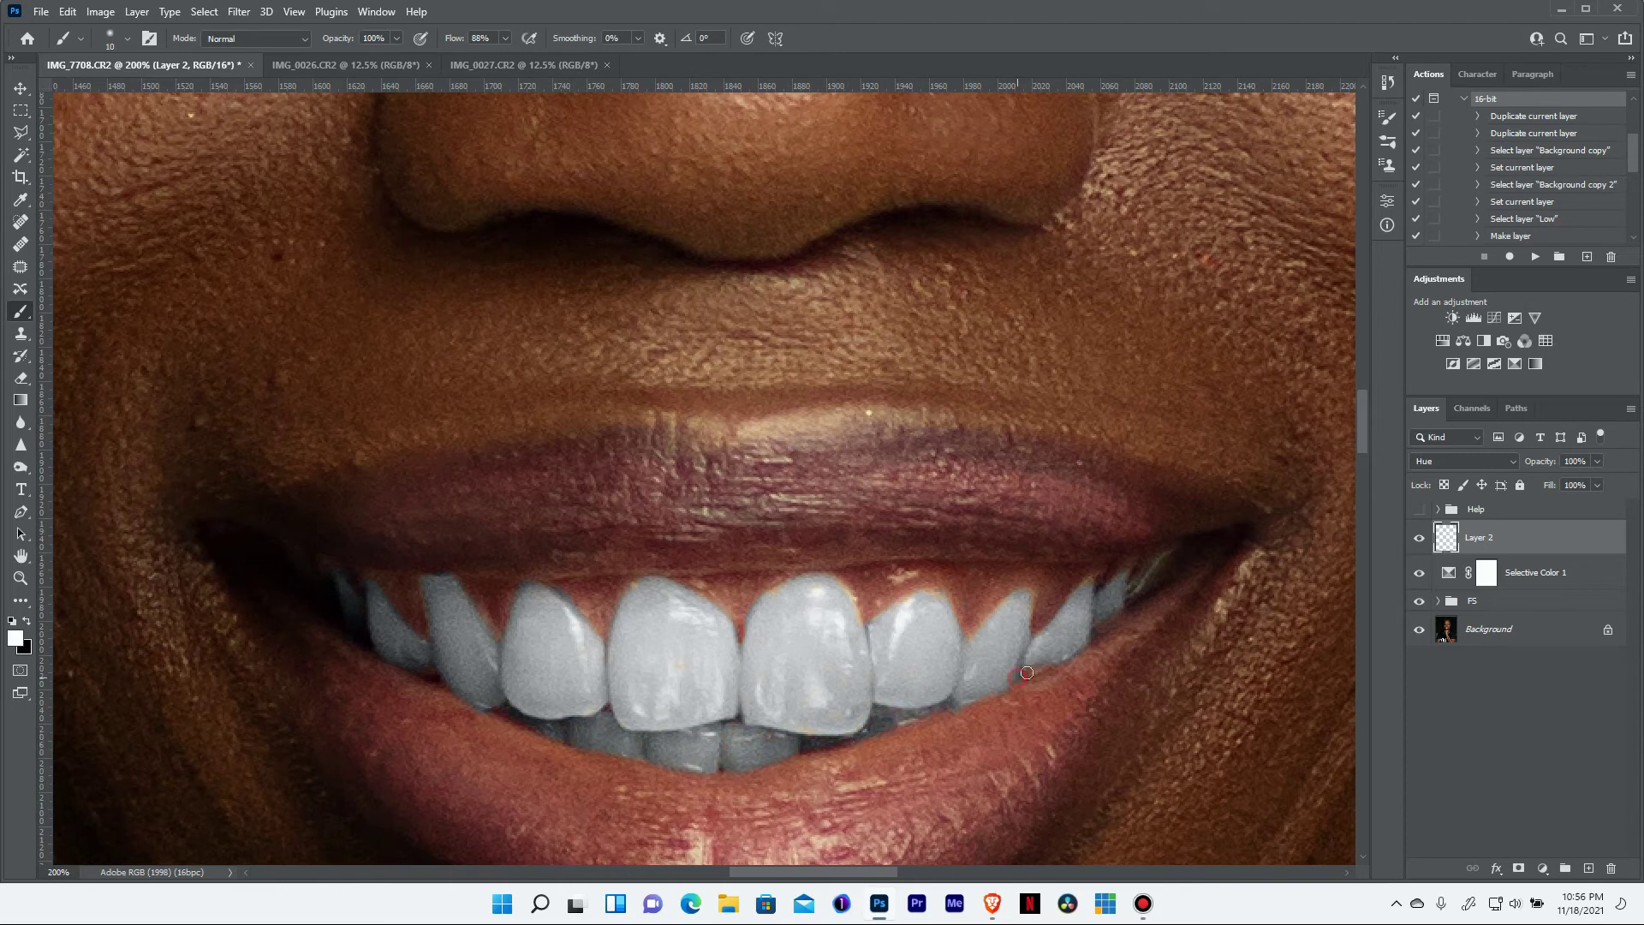
key("ctrl+0")
key("ctrl+plus")
key("ctrl+plus")
key("ctrl+plus")
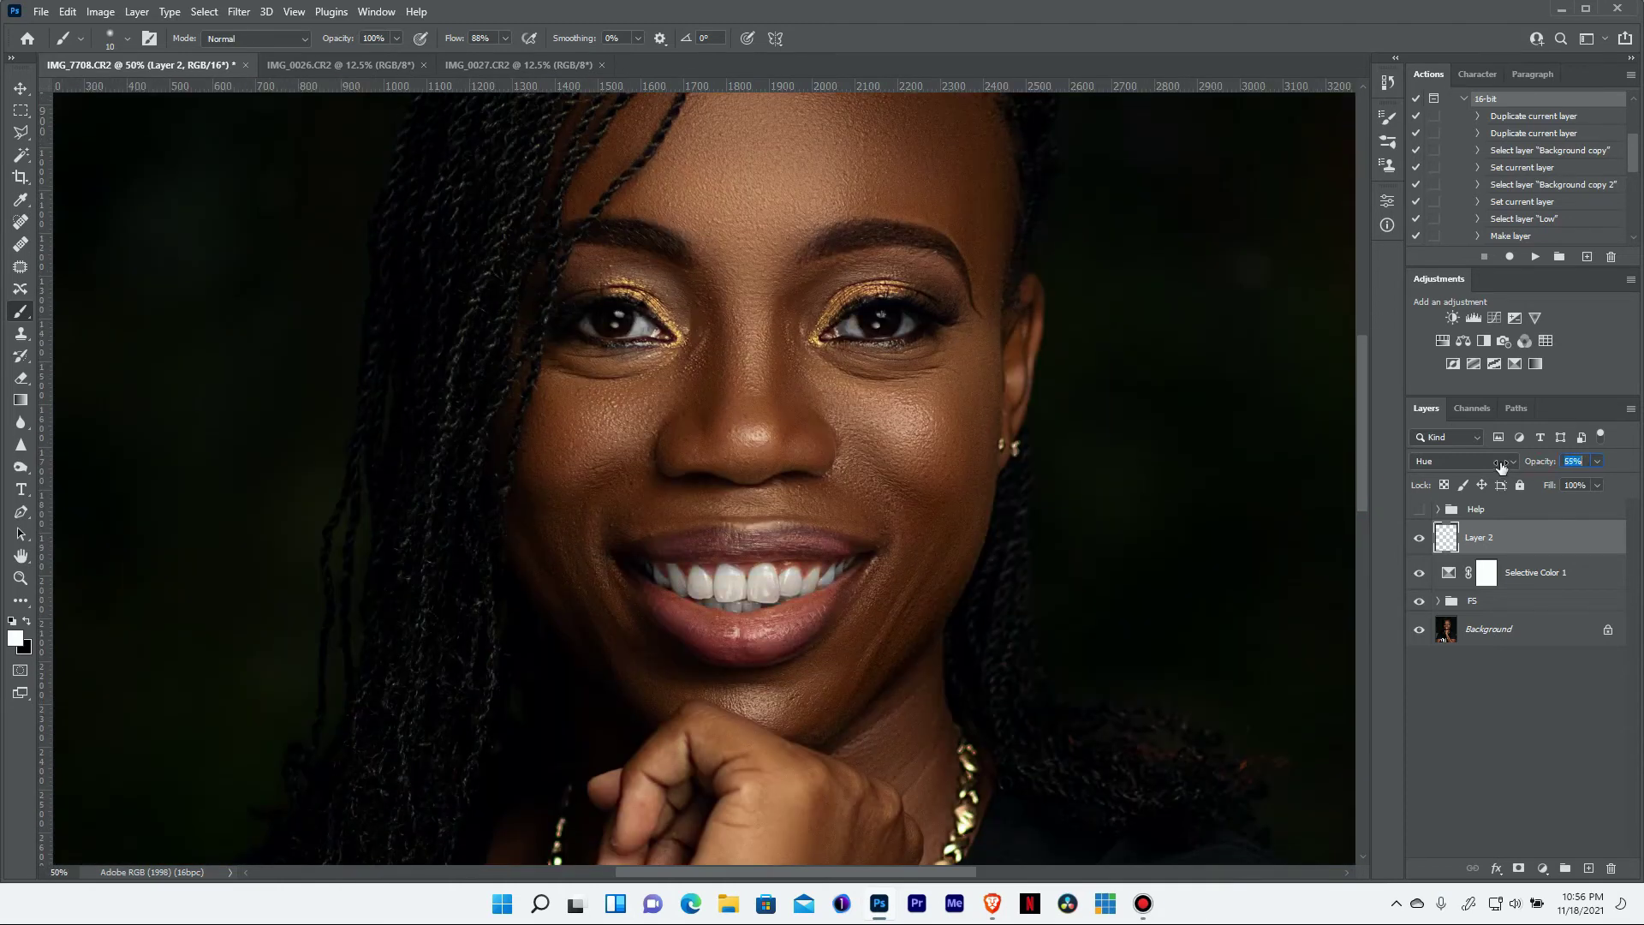
Raise Layer 2 to 76% opacity and paint white eye strokes on a new Overlay layer
mouse_move(1501, 465)
left_mouse_down()
mouse_move(1529, 465)
mouse_move(1508, 465)
left_mouse_up()
key("ctrl+plus")
key("ctrl+plus")
key("ctrl+shift+alt+n")
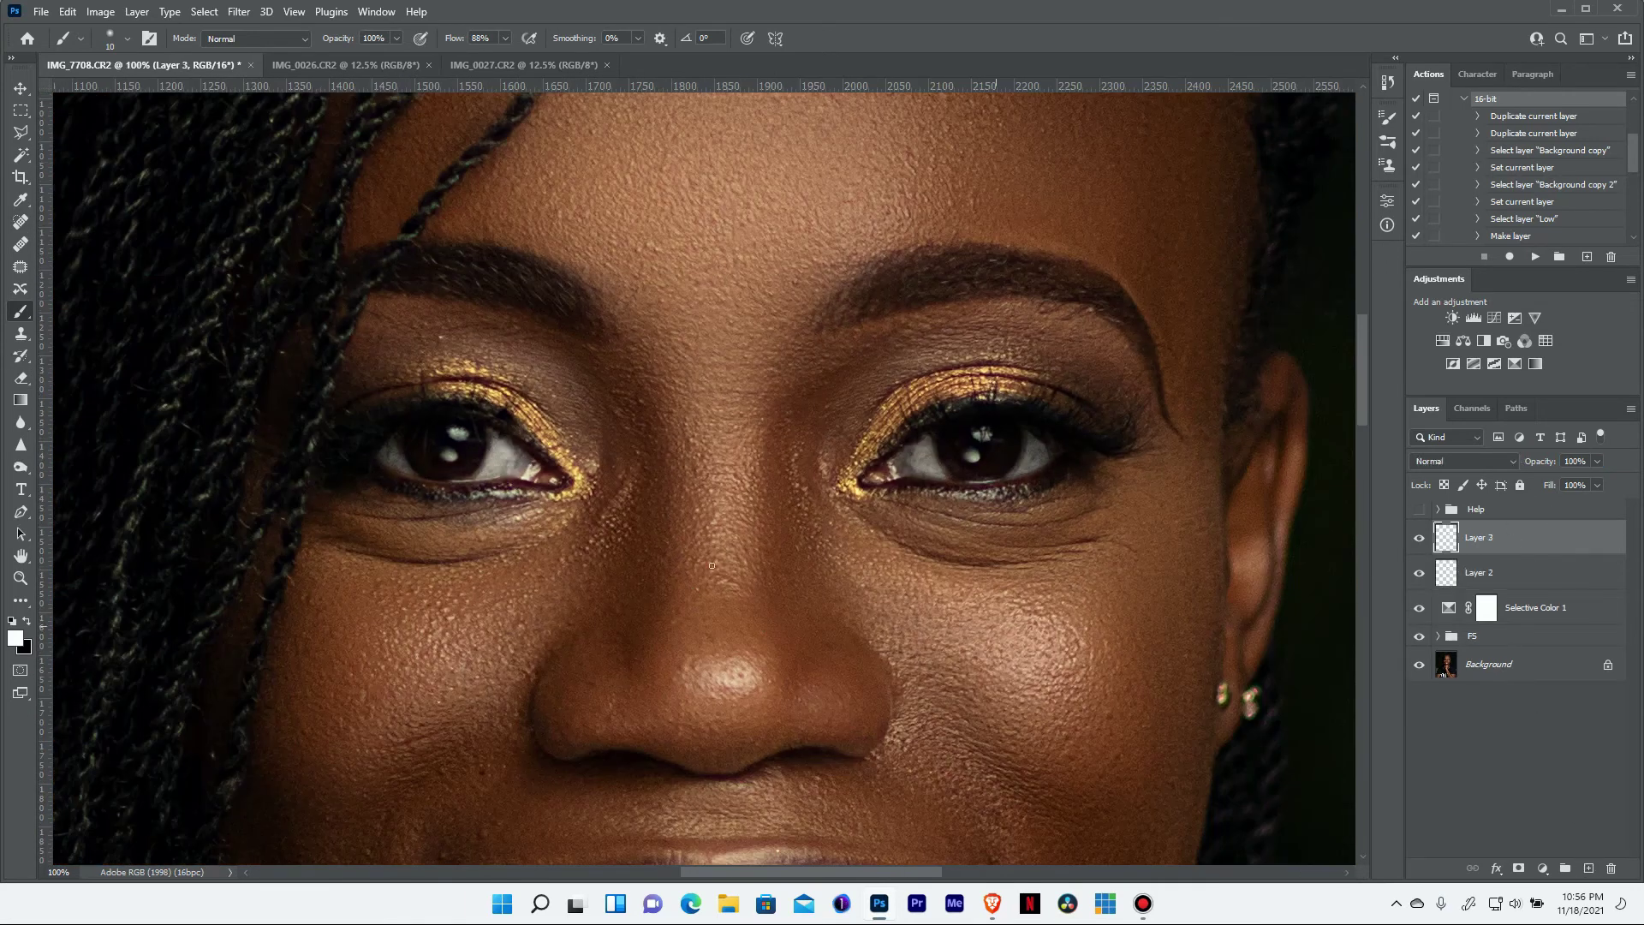
left_click_drag(415, 440, 484, 445)
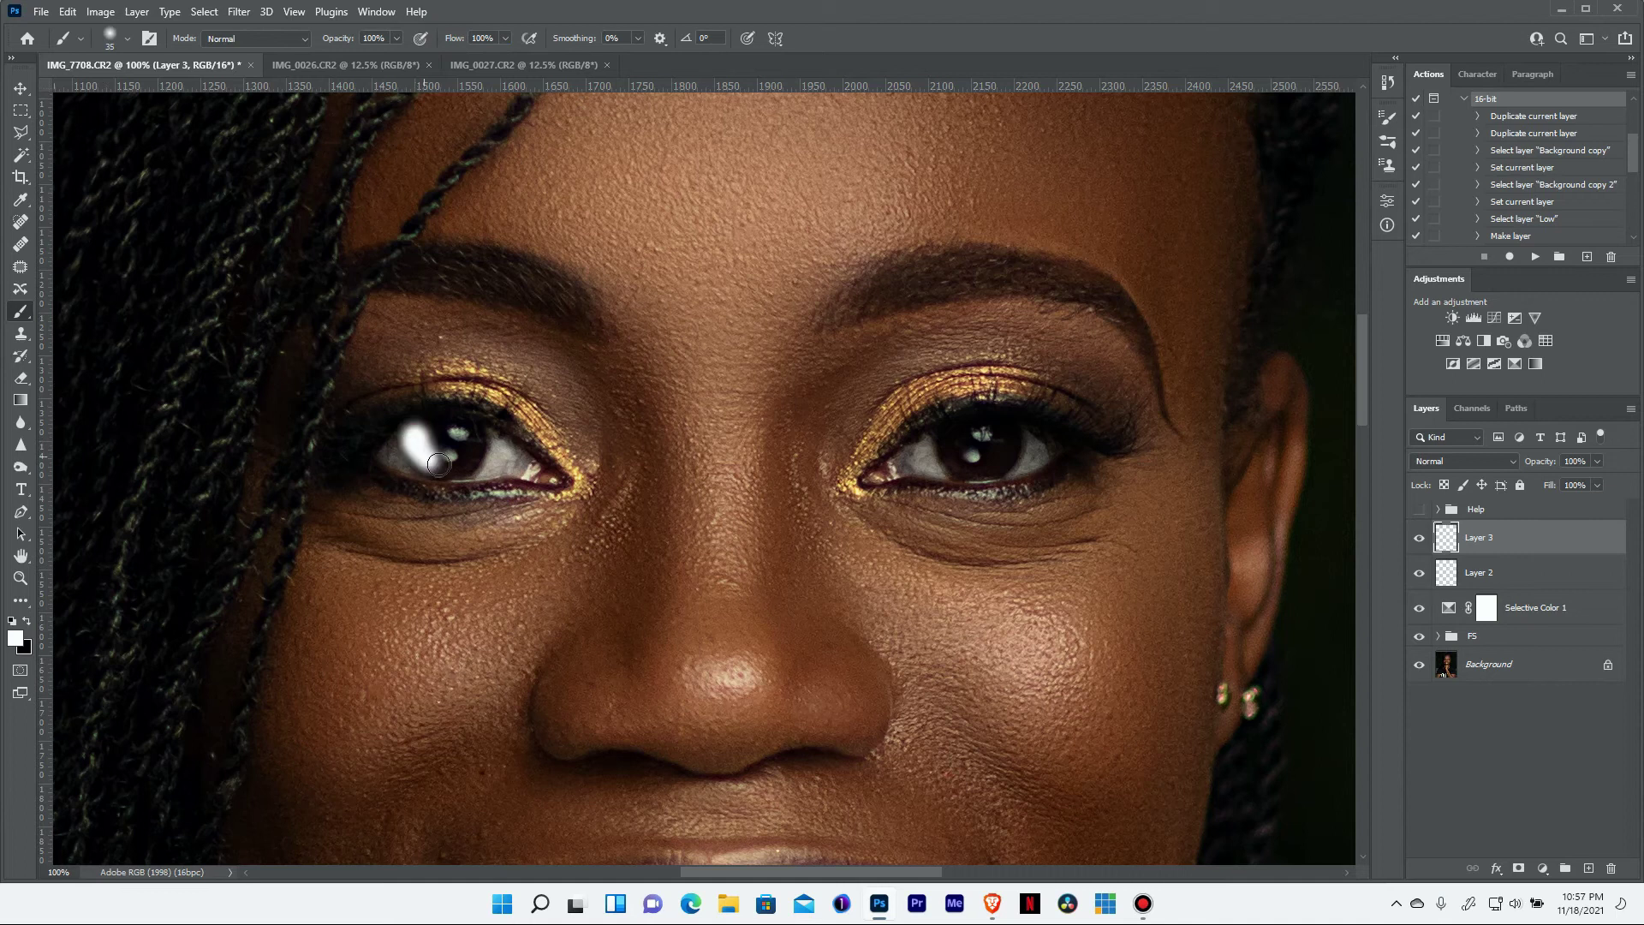
left_click_drag(938, 450, 1023, 441)
left_click(1465, 461)
left_click(1430, 675)
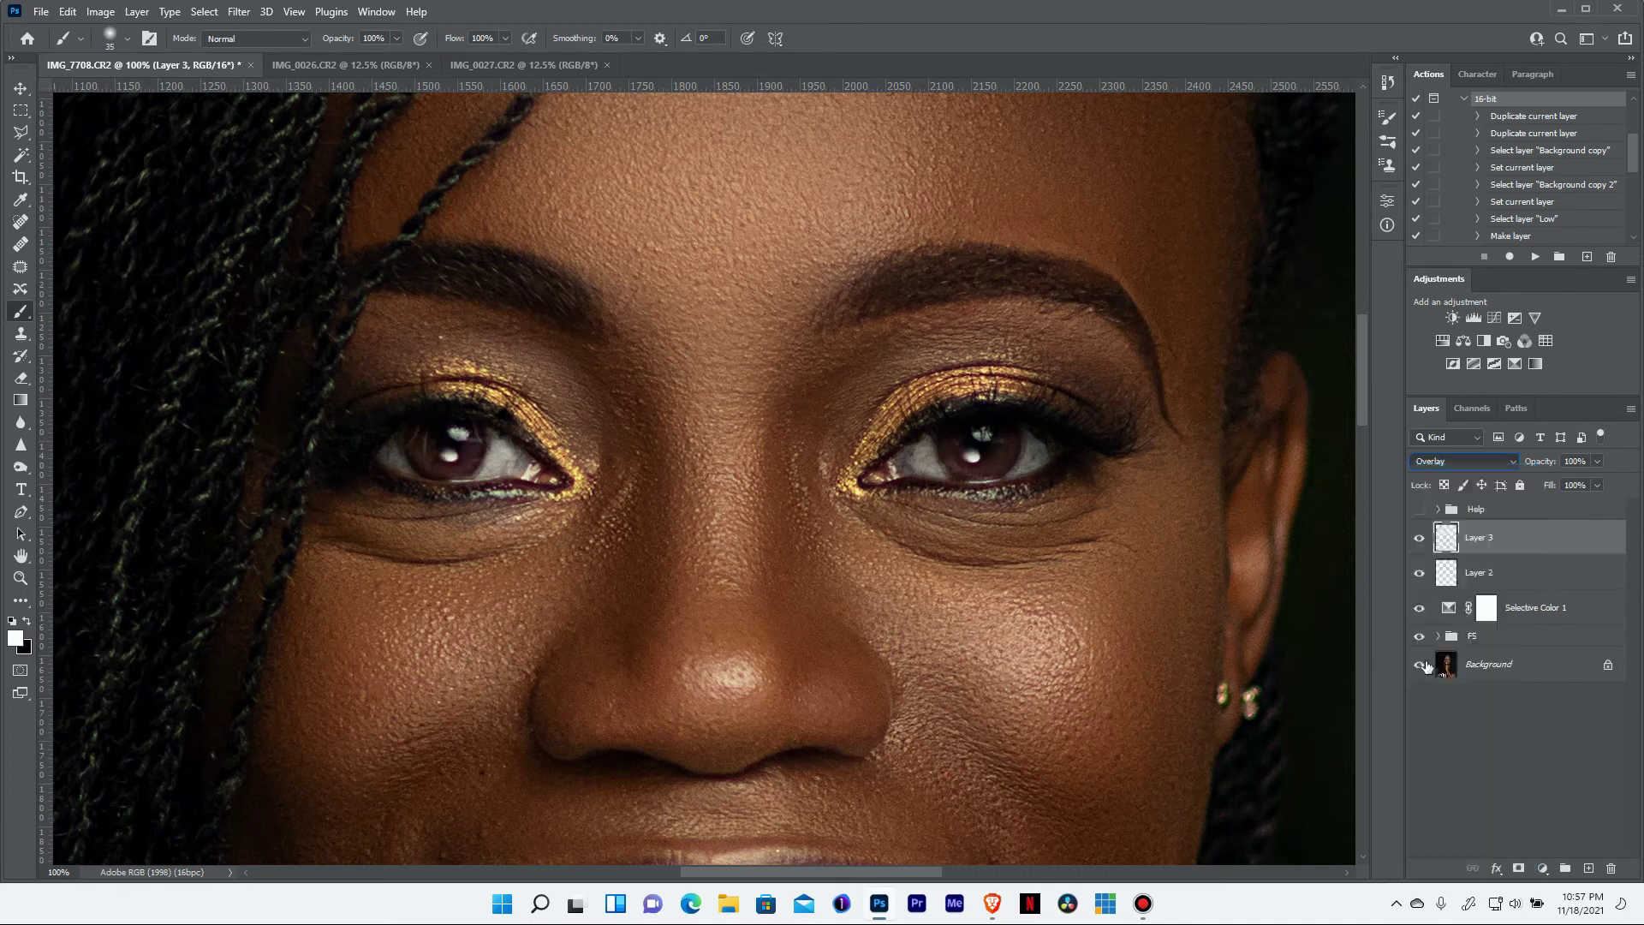
Add Layer 4, rename Layer 3 'Pupils' and Layer 2 'Whitening', then dot a catchlight in one pupil
left_click(1589, 867)
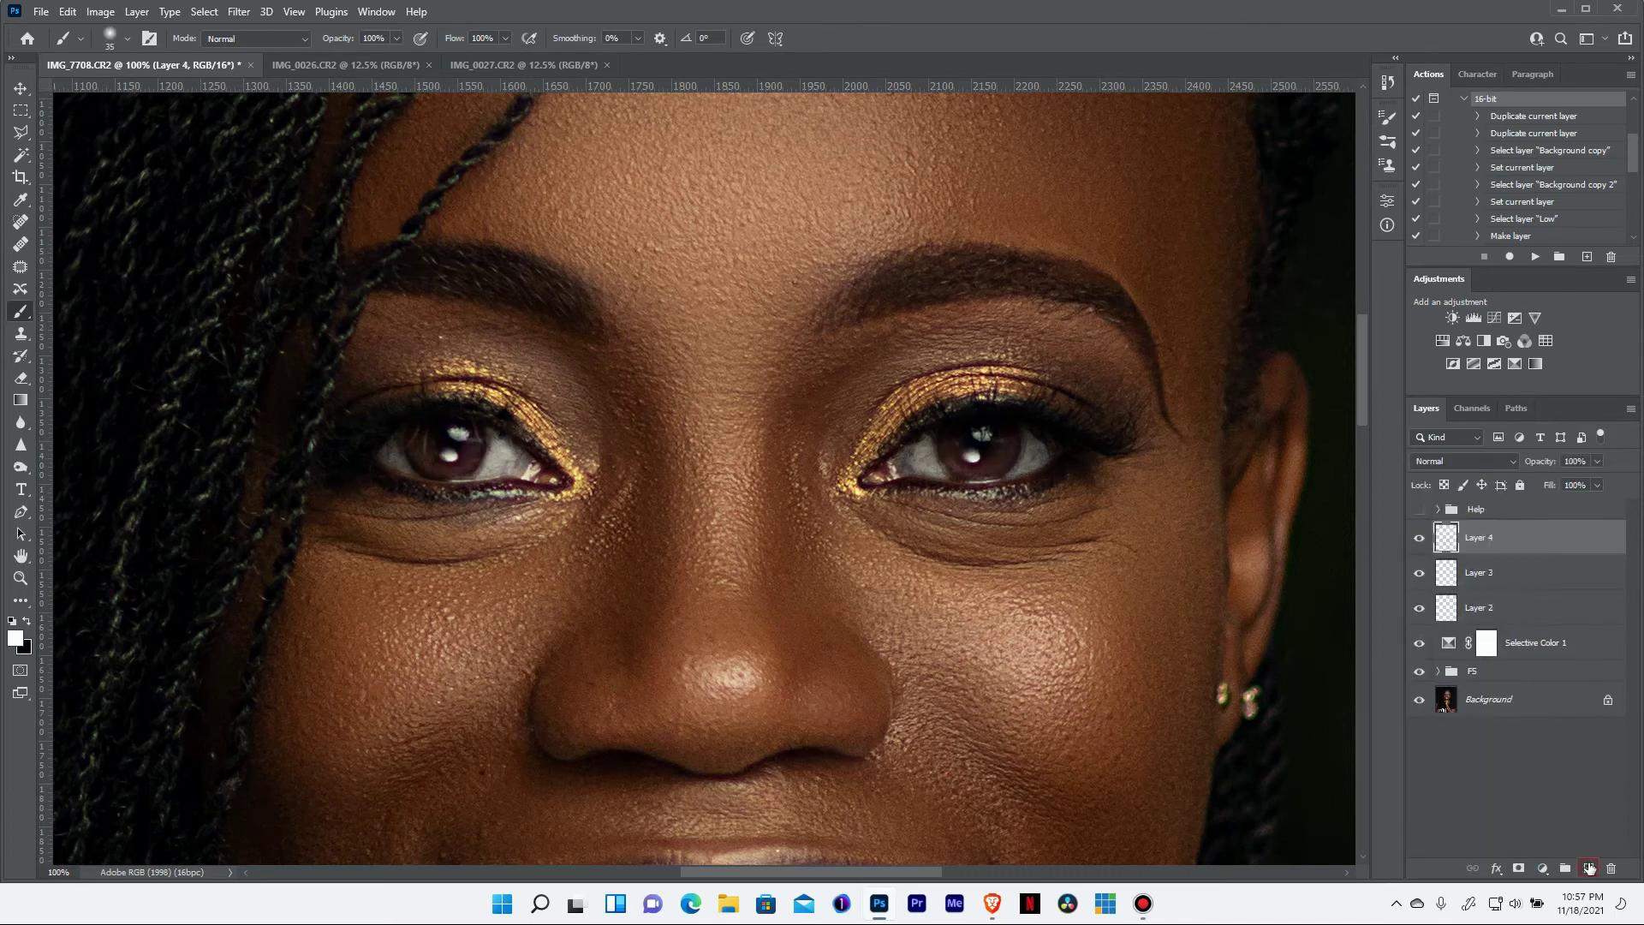
double_click(1479, 572)
type("Pupils")
key("Return")
left_click(1499, 609)
double_click(1479, 607)
type("Whitening")
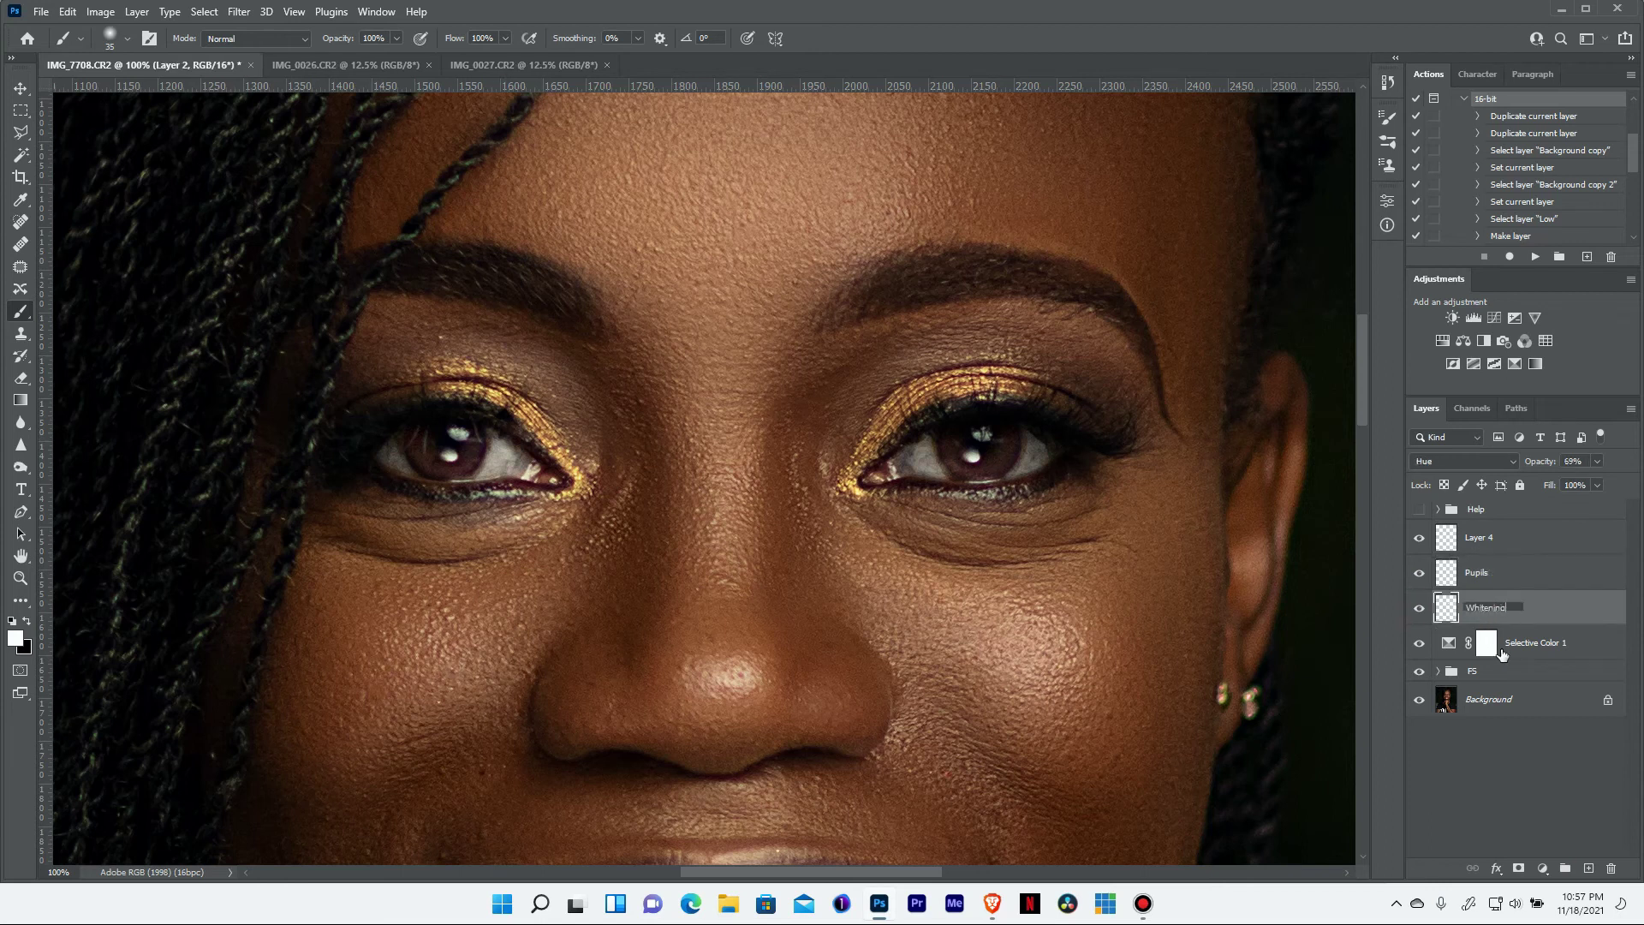
key("Return")
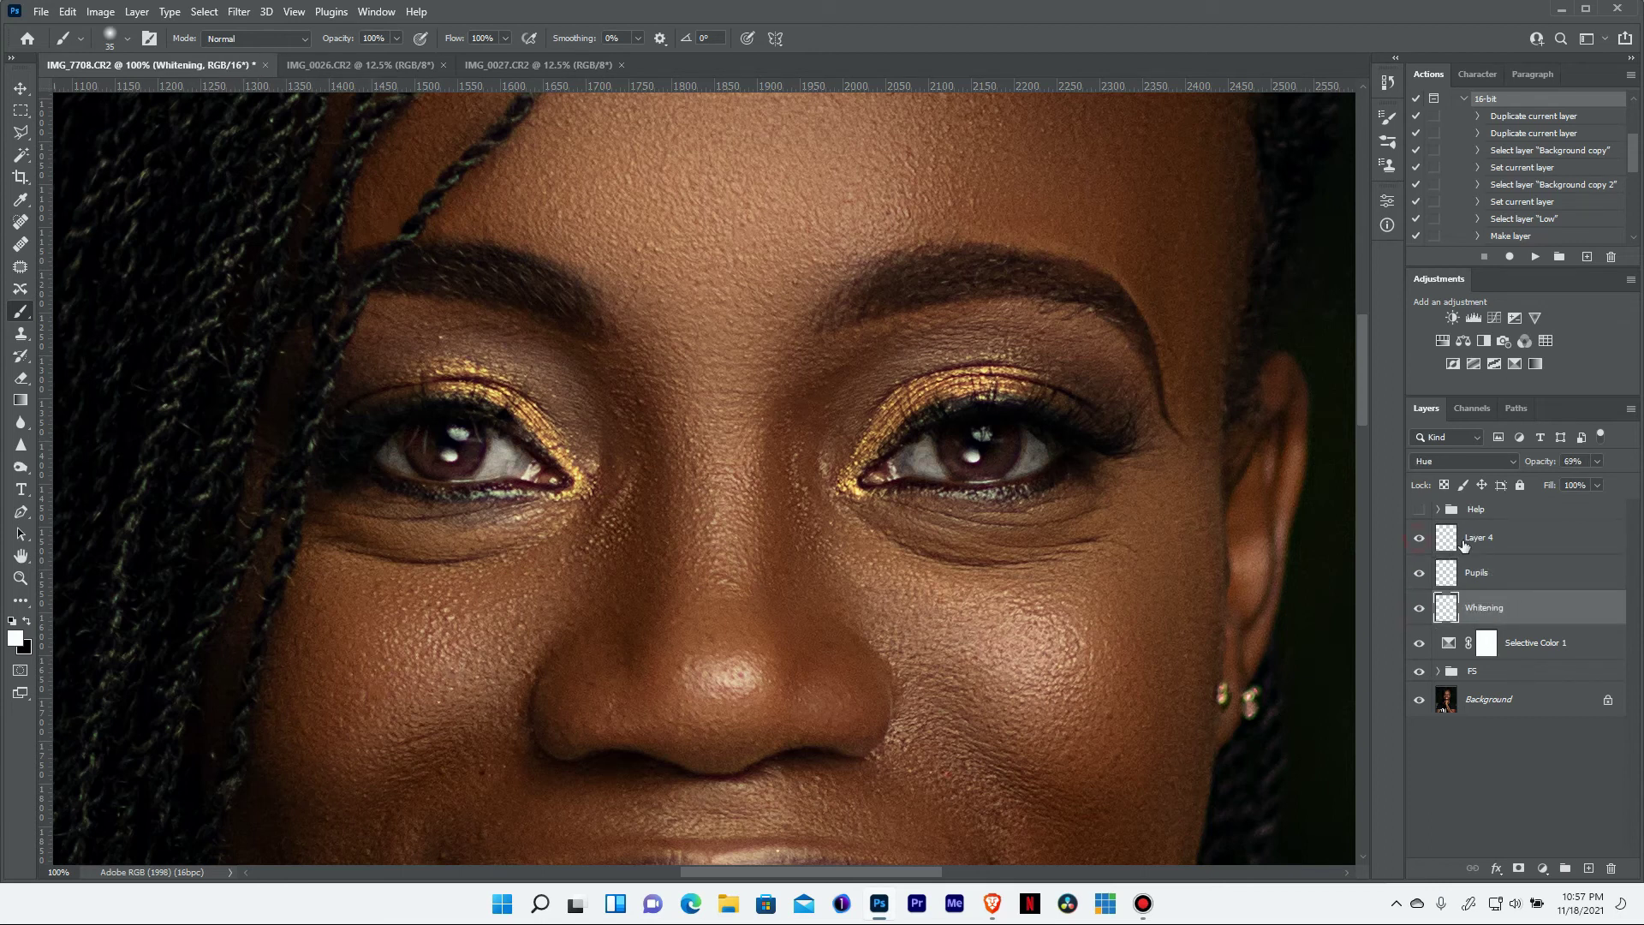
left_click(1464, 545)
left_click(971, 456)
Dot a catchlight in the other pupil and give Layer 4 an Underlying Layer Blend If setting
left_click(447, 455)
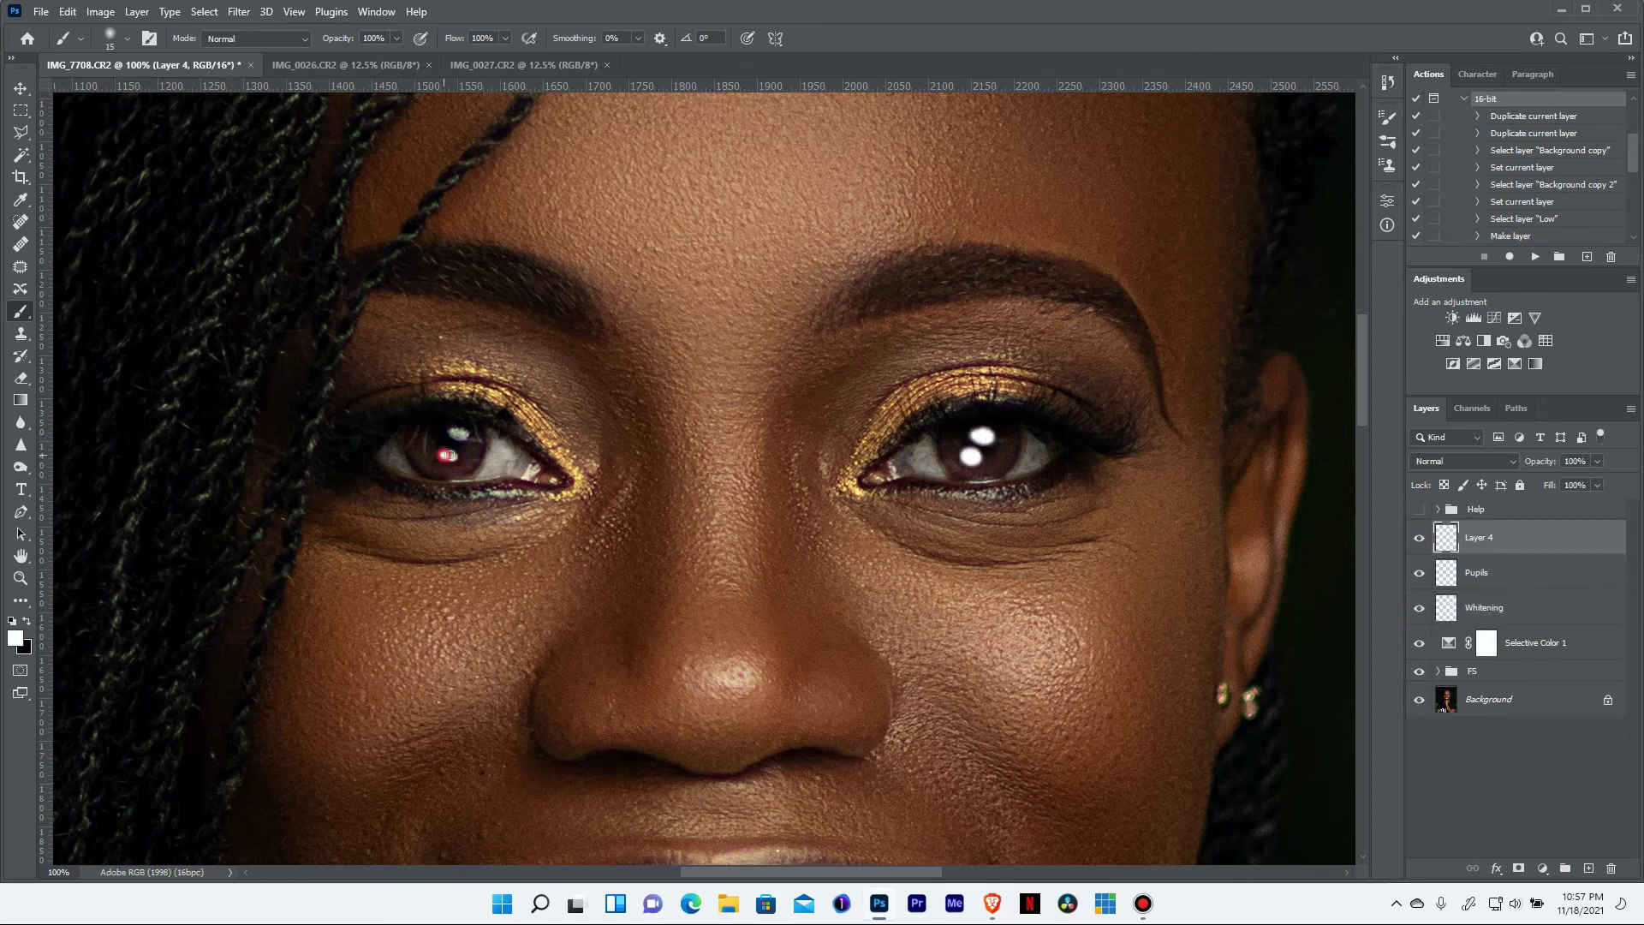
double_click(1447, 537)
left_click_drag(1424, 423, 1255, 422)
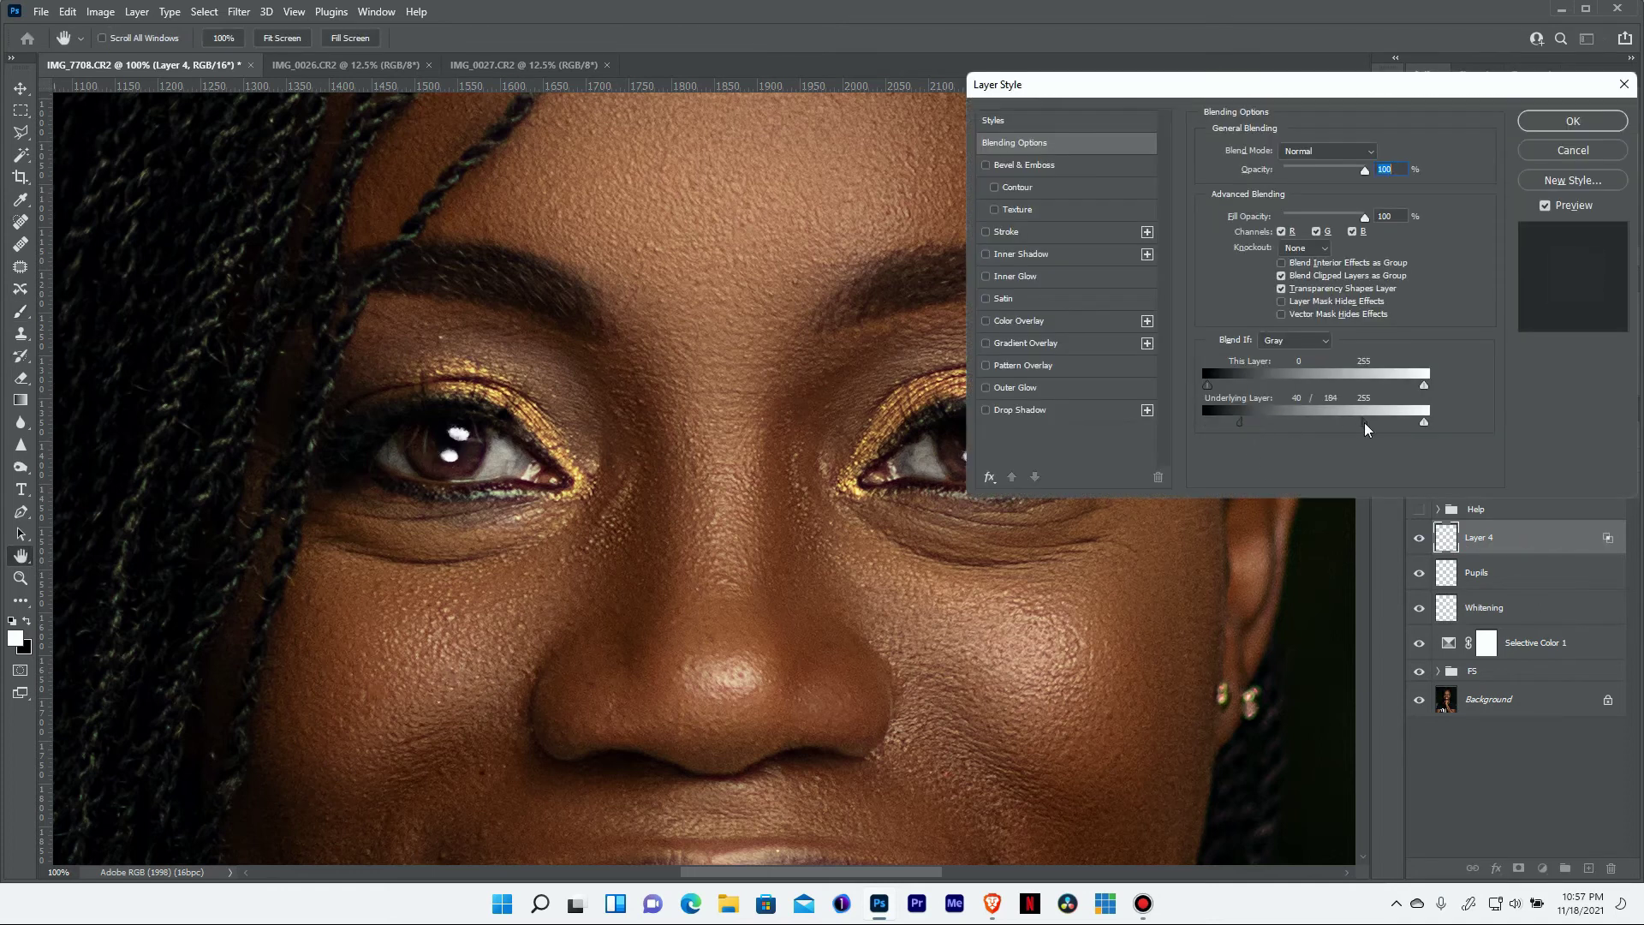
left_click(1571, 121)
Set up a larger eraser at 13% flow, comparing the catchlight and Pupils layers on and off
key("e")
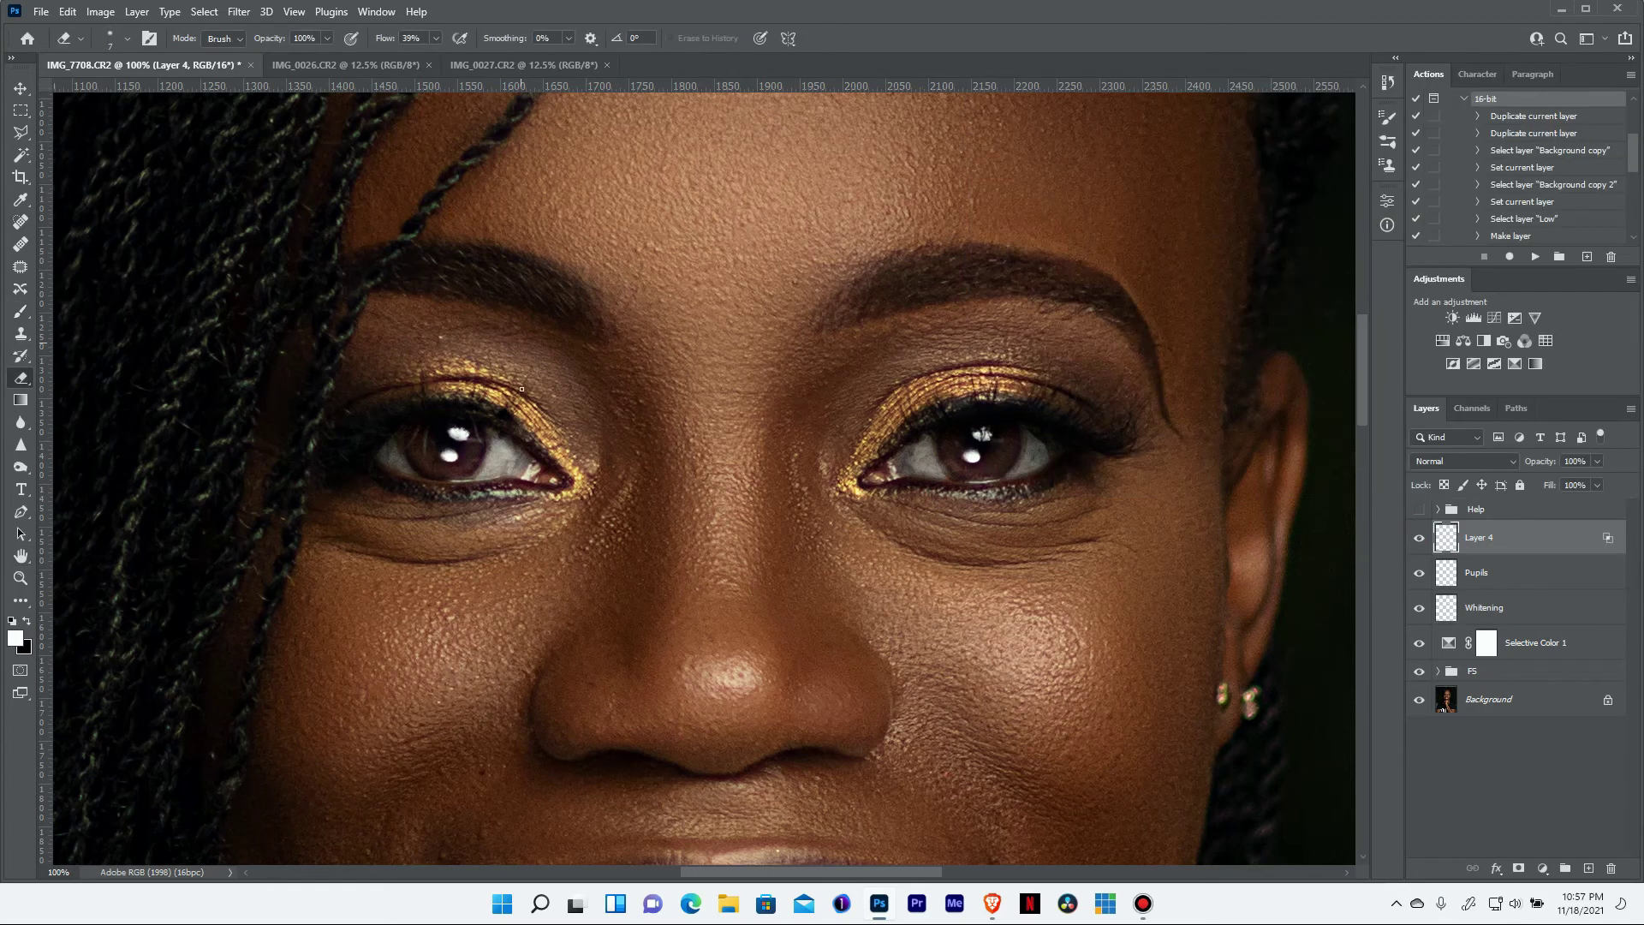
key("bracketright")
key("bracketright")
key("bracketright")
left_click(1420, 538)
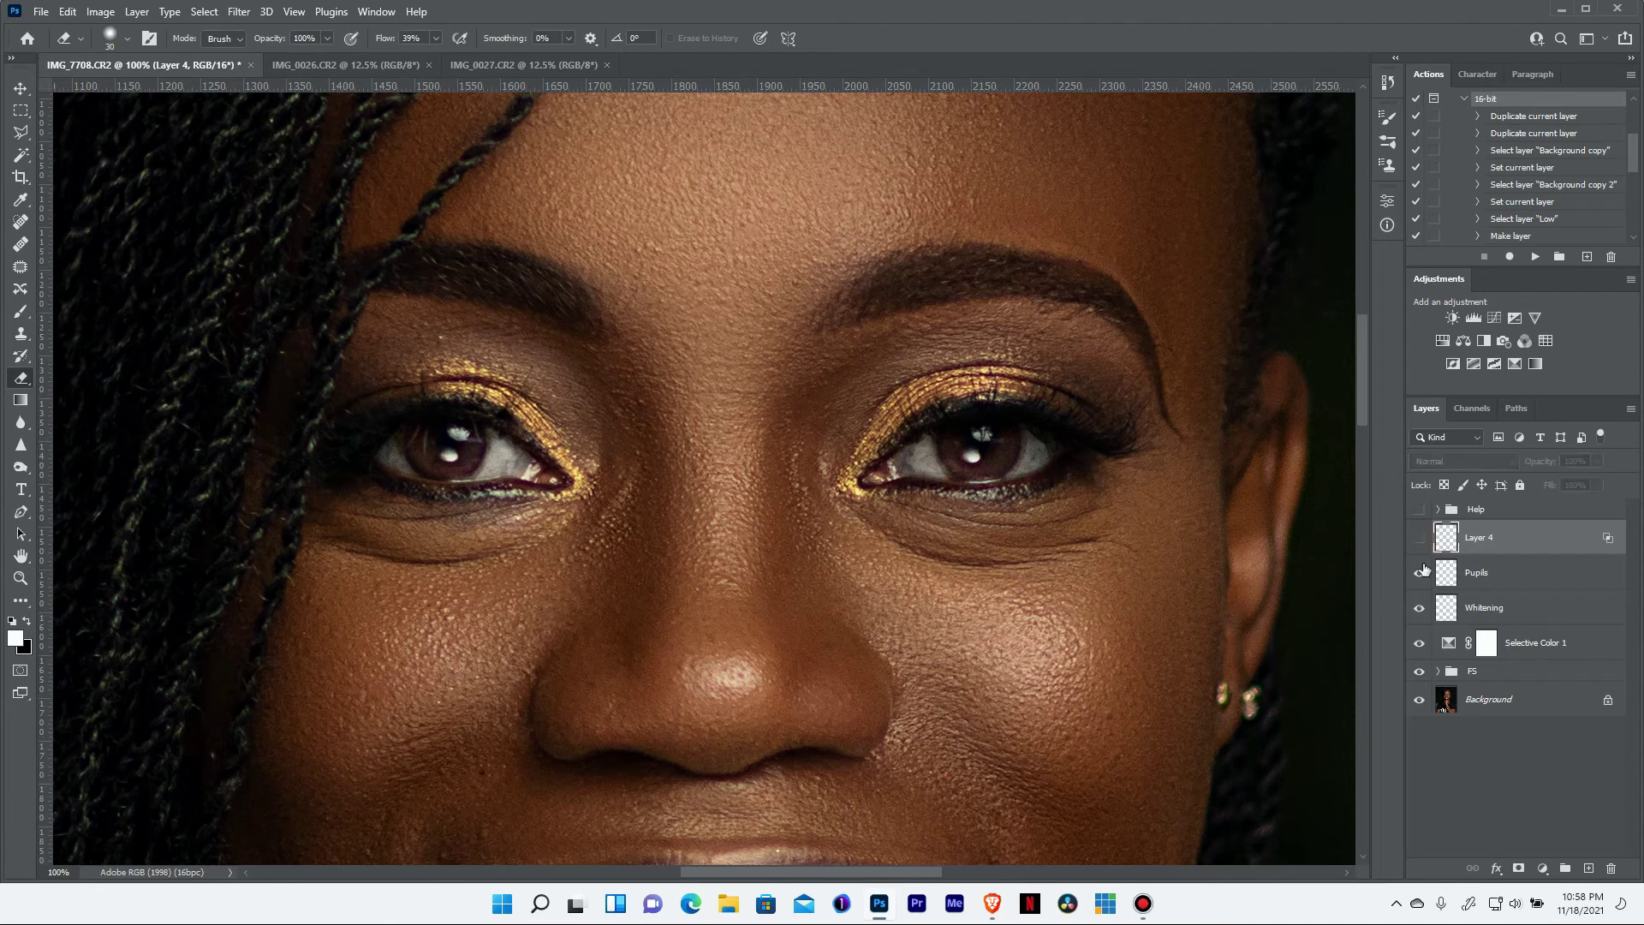
left_click(1419, 572)
left_click(1419, 538)
left_click(1419, 572)
key("shift+1")
key("shift+3")
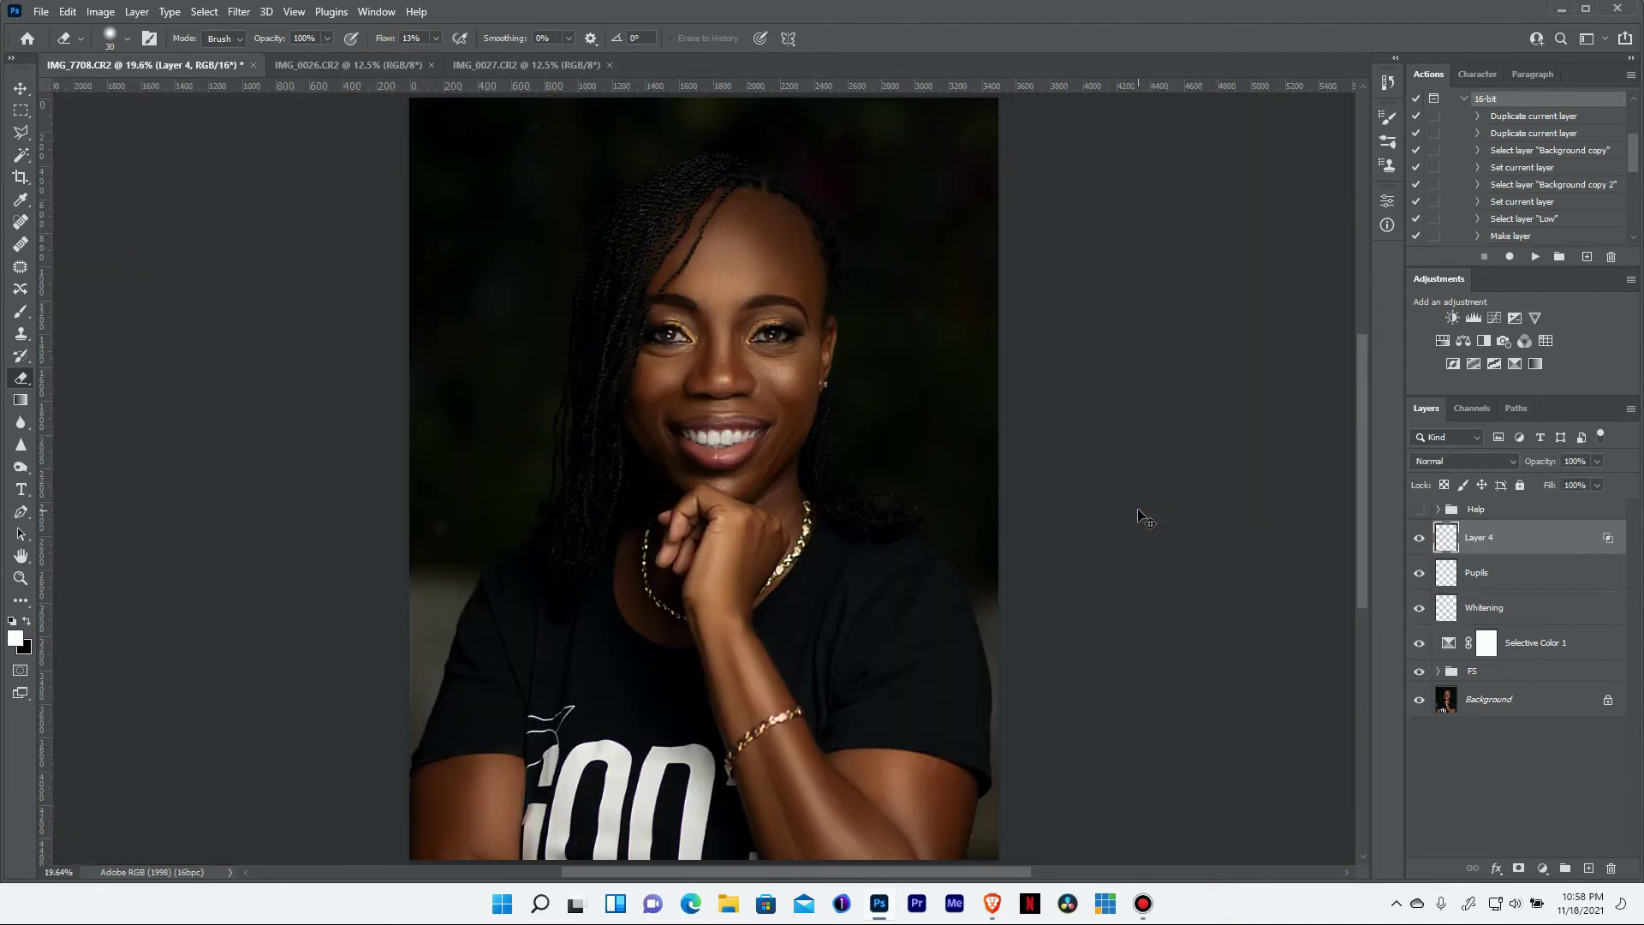
key("ctrl+minus")
key("ctrl+minus")
key("ctrl+minus")
scroll(1344, 477, "up", 2)
Expand the F5 group, select the high copy layer and switch to the Dodge tool
left_click(1439, 670)
left_click(1497, 699)
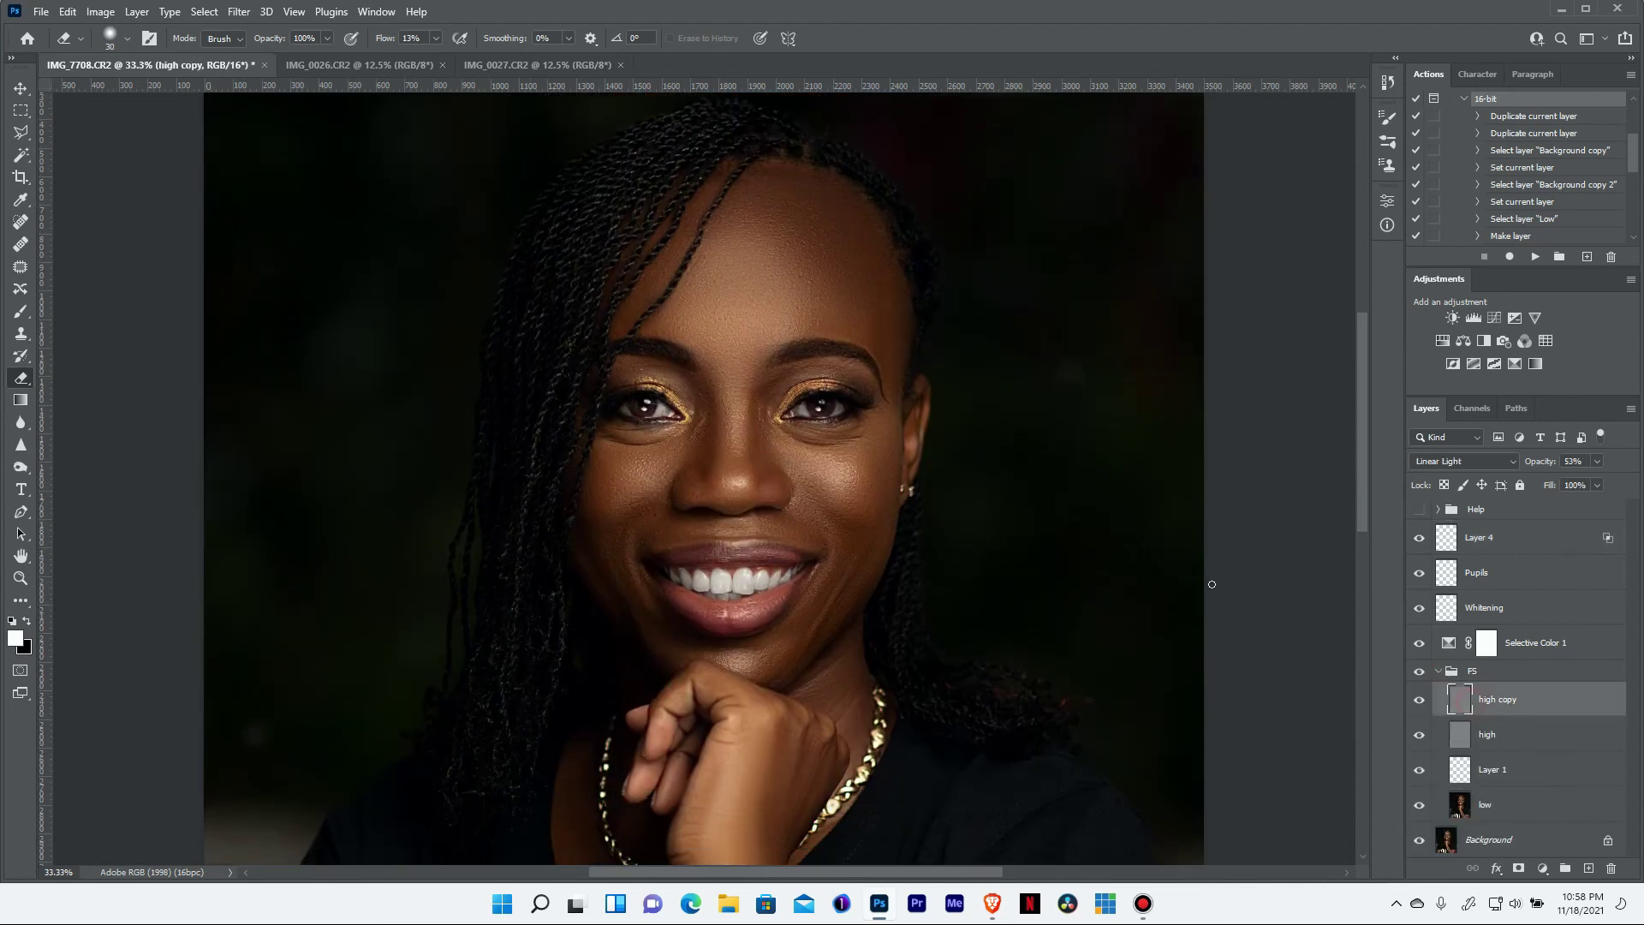
left_click(21, 467)
key("ctrl+plus")
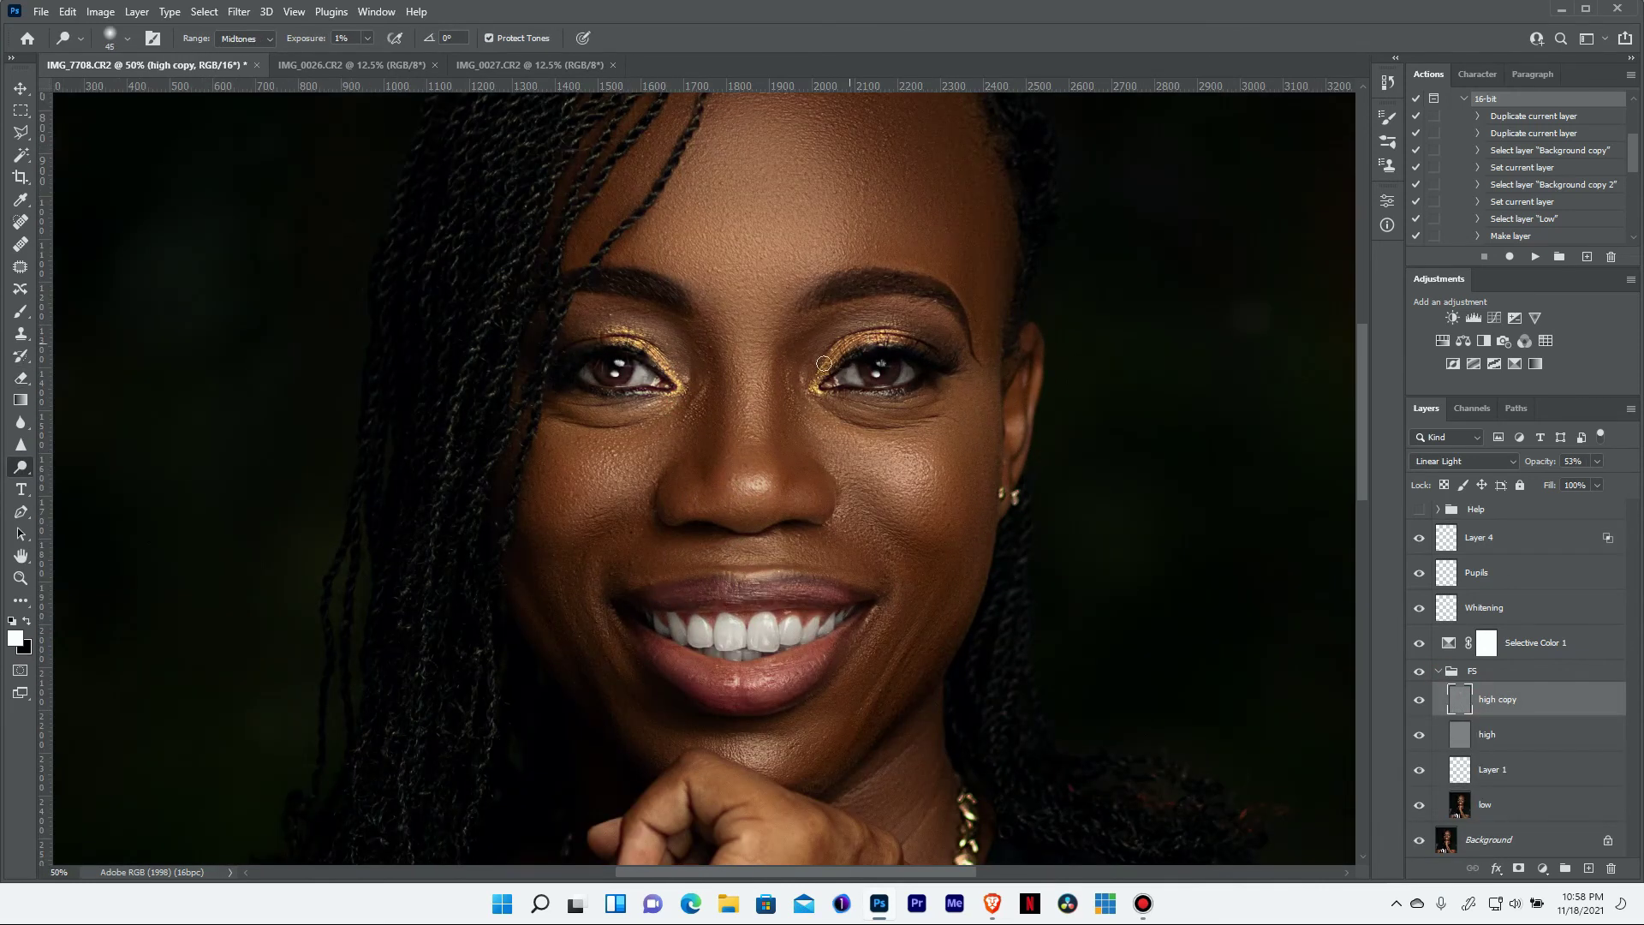
key("ctrl+0")
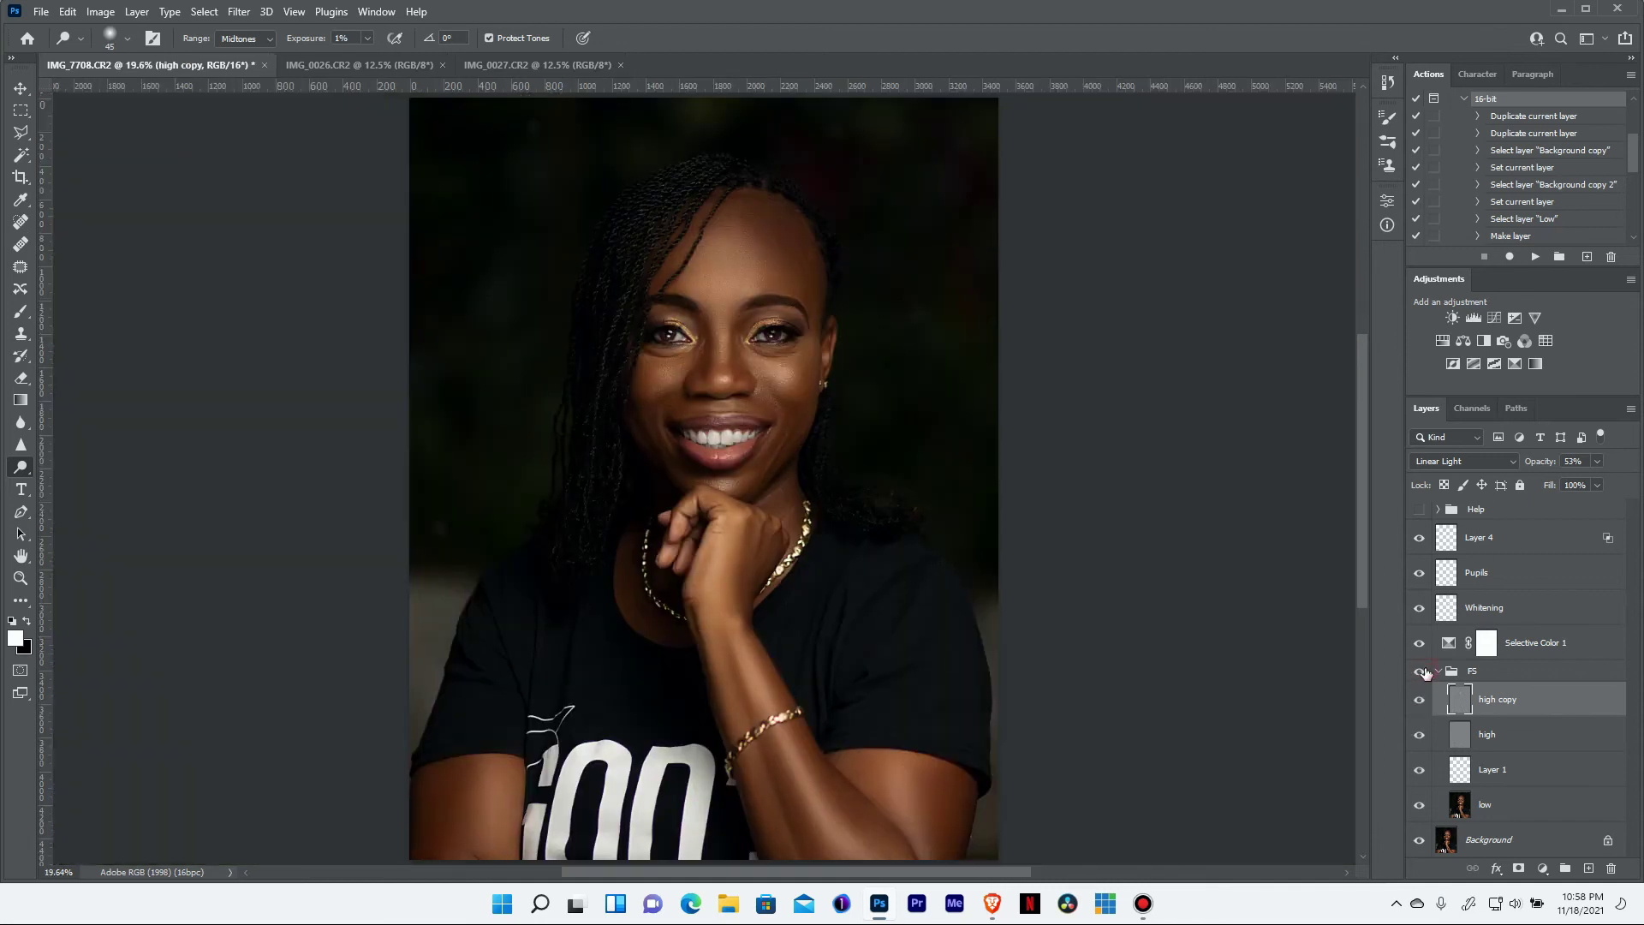
Rename Layer 4 to 'Brights'
double_click(1475, 540)
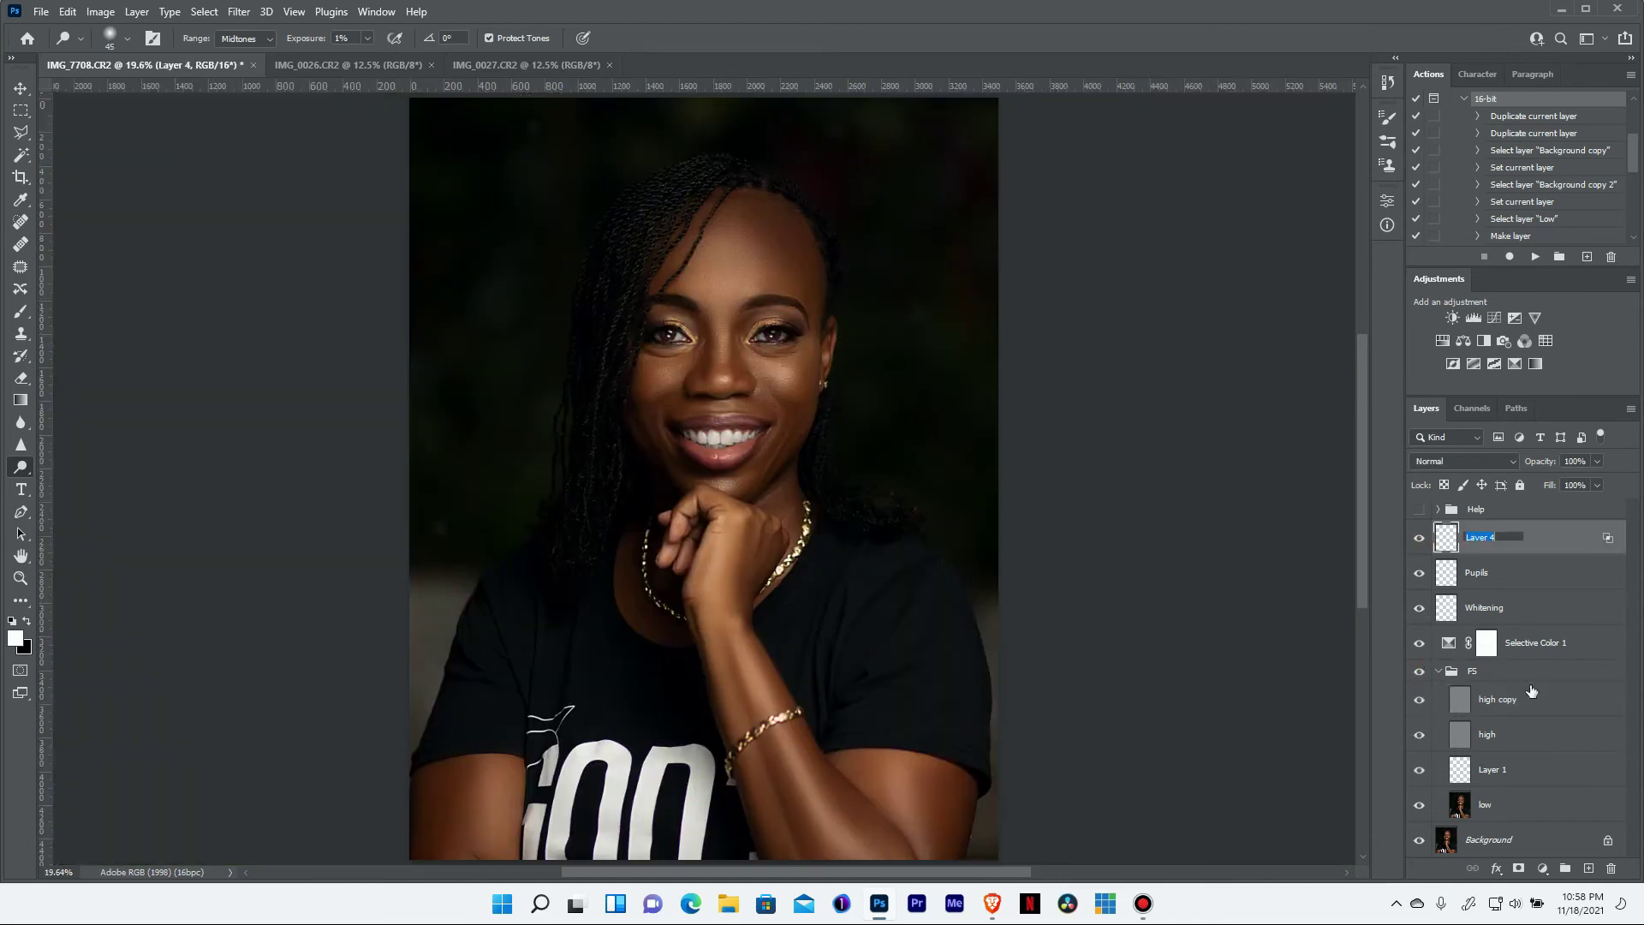
type("Brights")
key("Return")
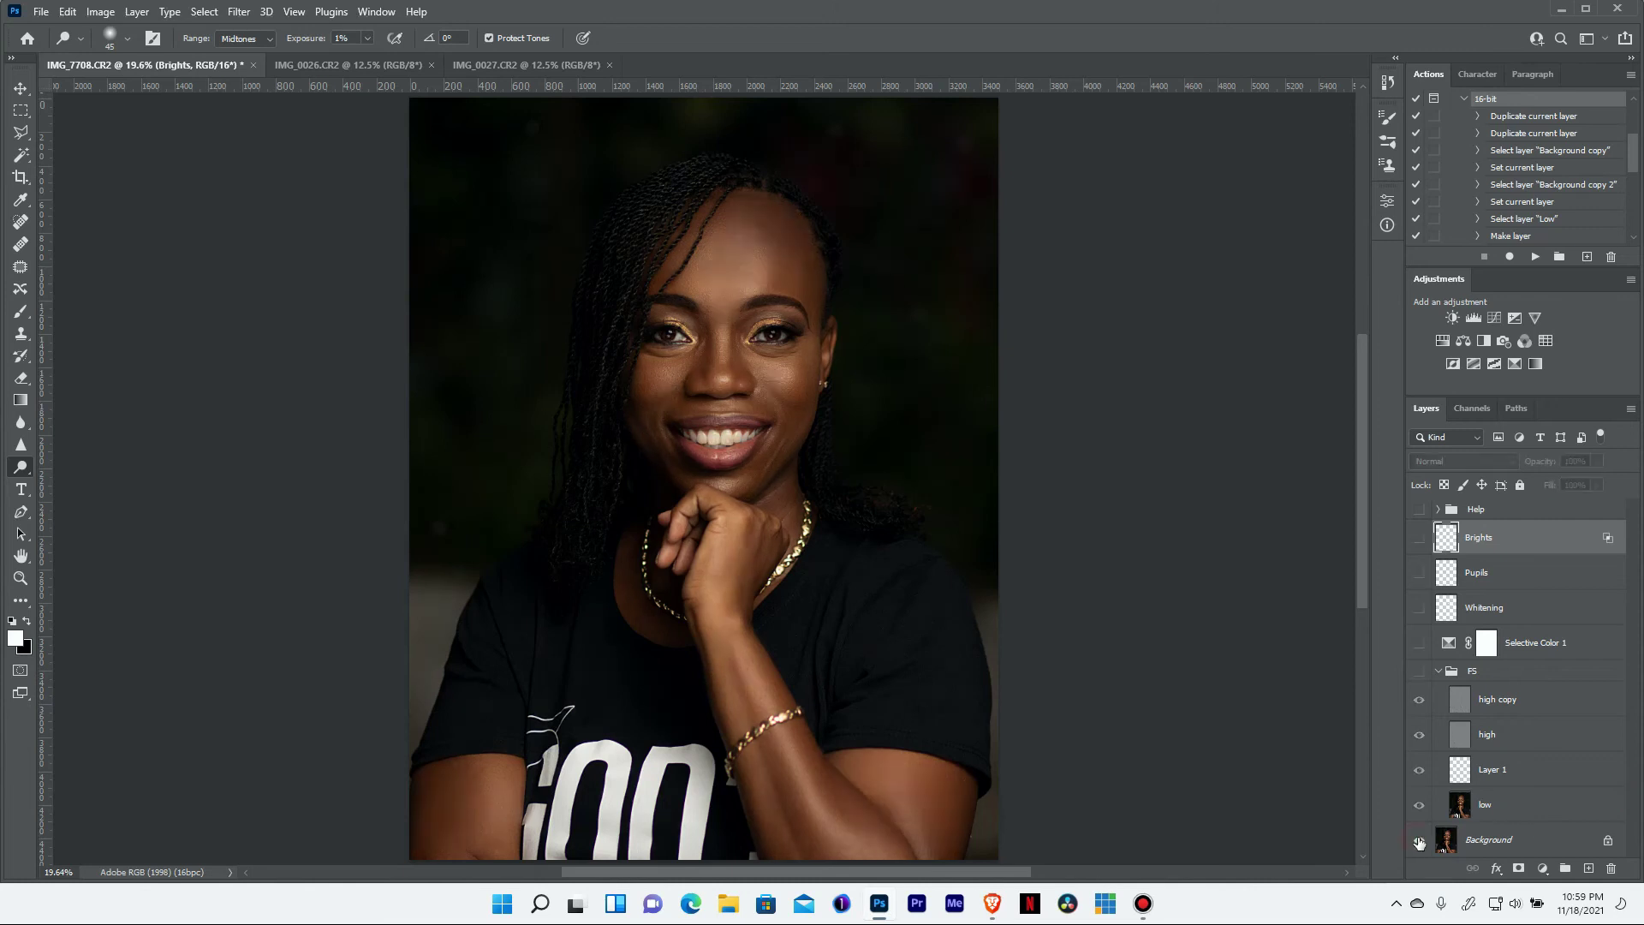
Add a new layer and prepare a huge soft brush with a warm orange foreground colour
left_click(1588, 868)
key("b")
left_click_drag(694, 399, 1097, 445)
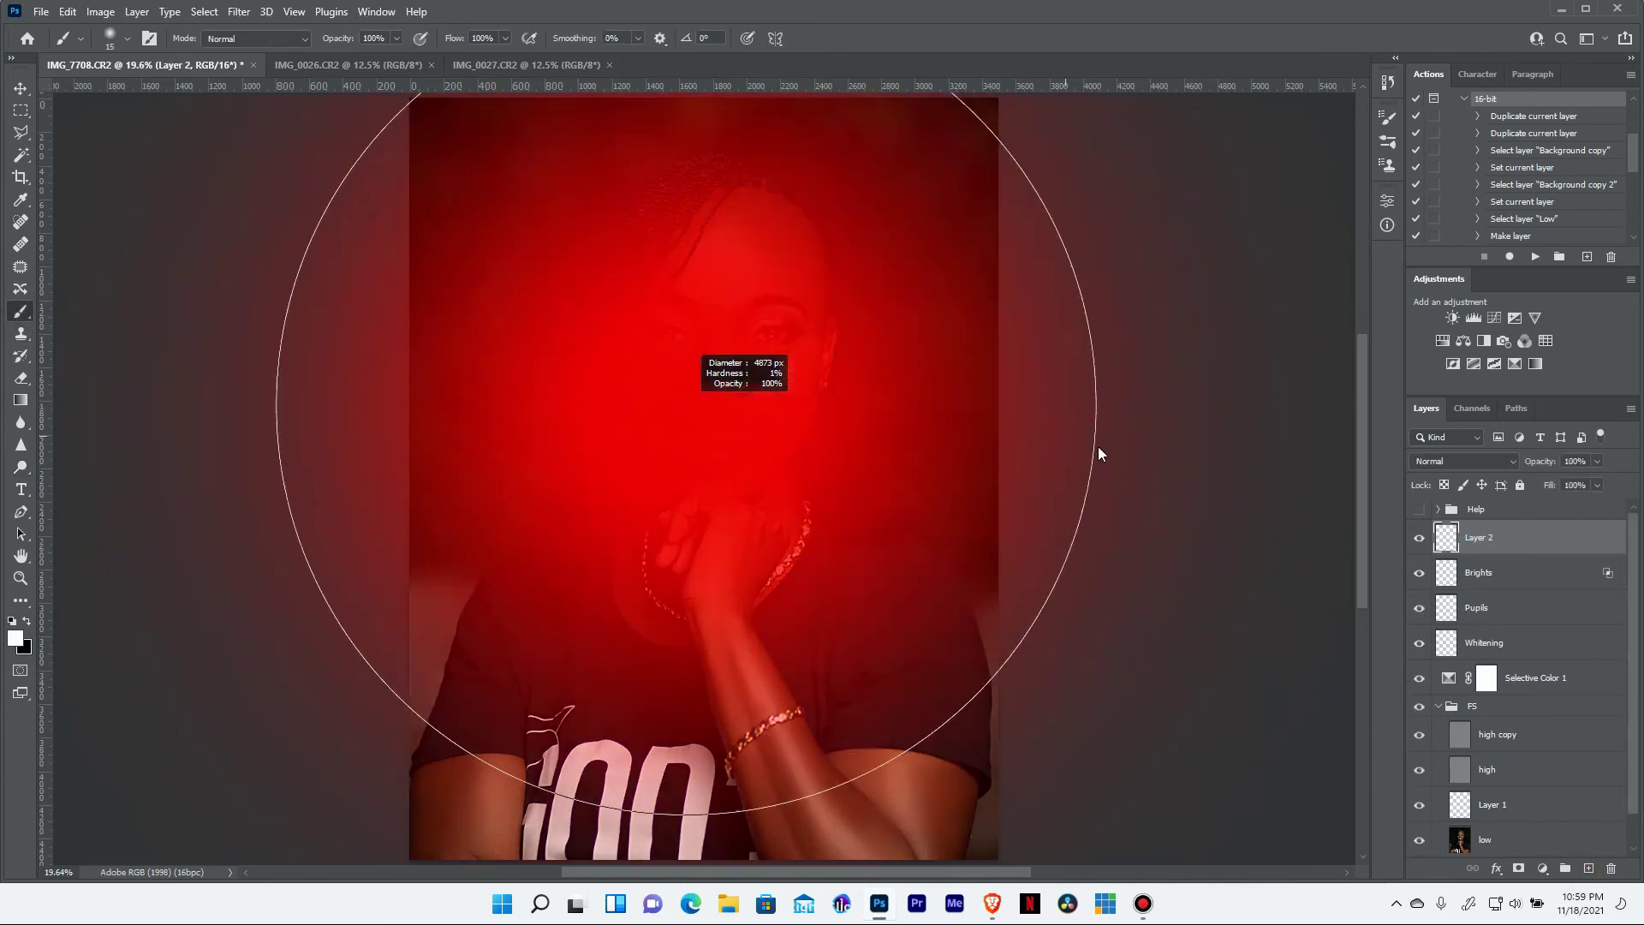
key("ctrl+minus")
key("ctrl+minus")
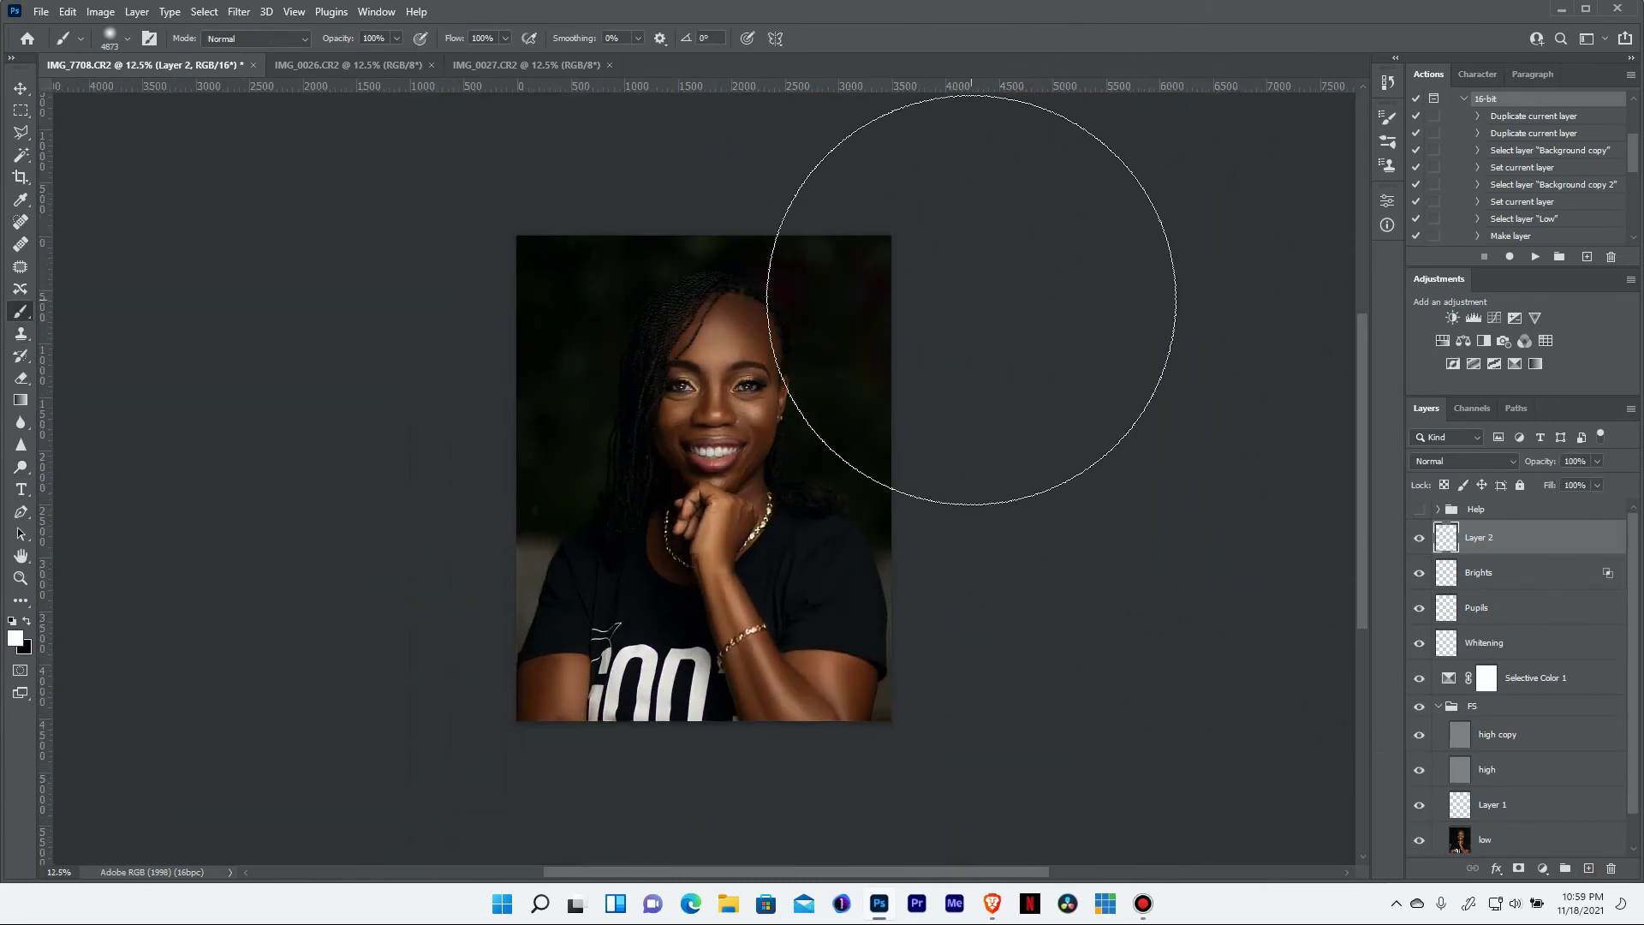
left_click(679, 396, "alt")
left_click(14, 638)
left_click(1344, 228)
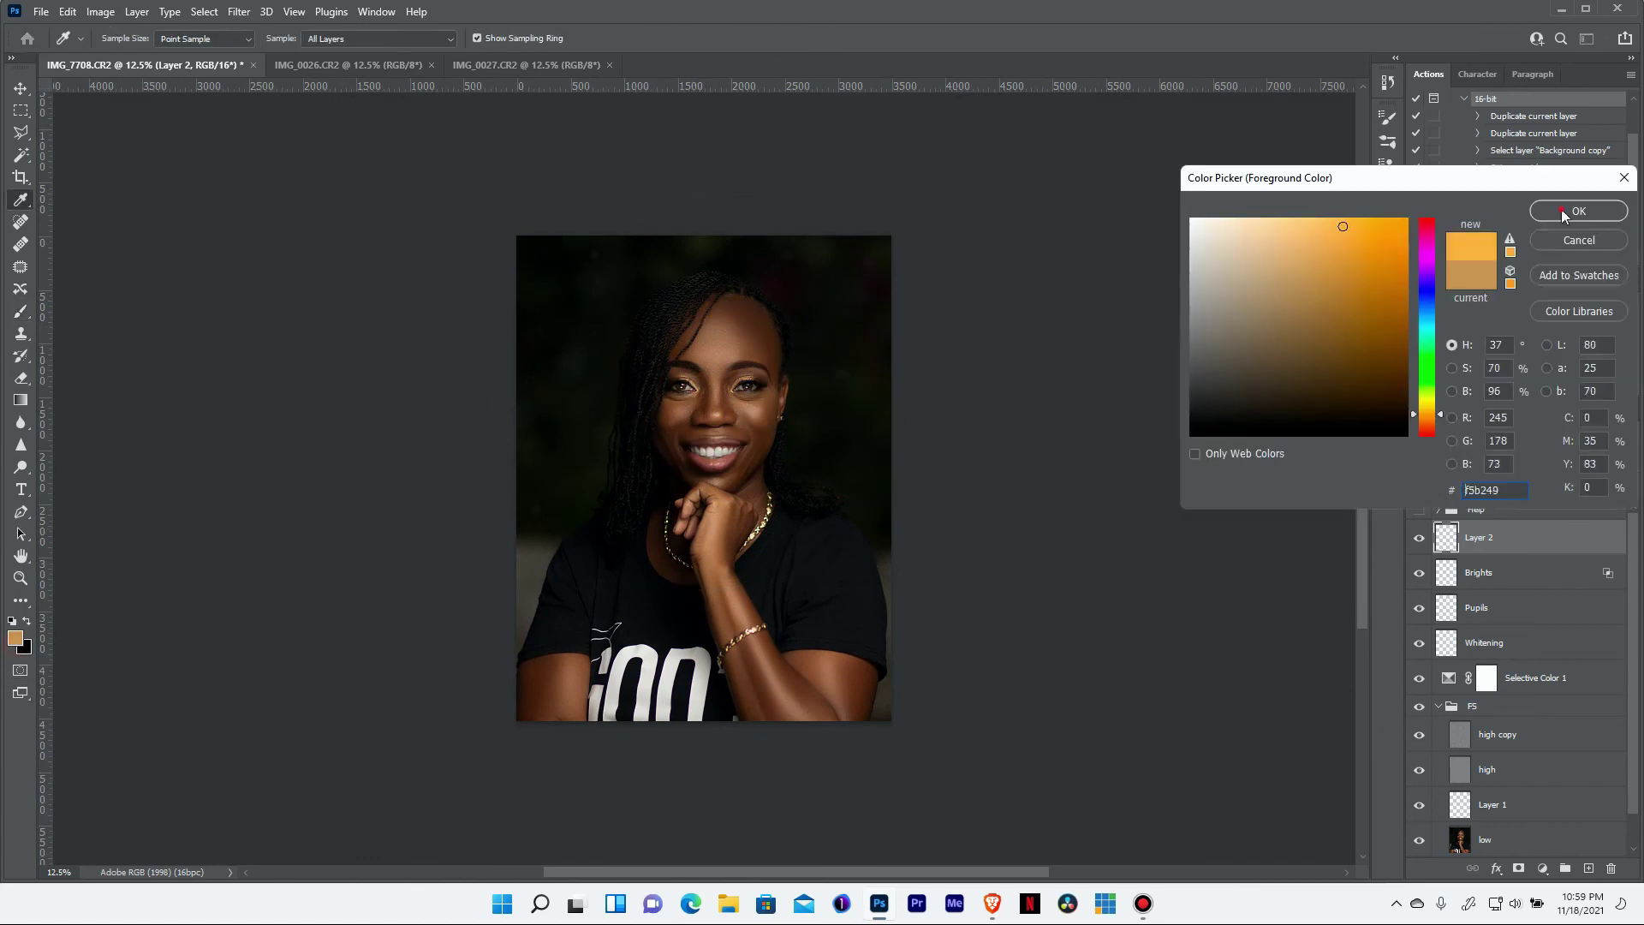
left_click(1560, 209)
Paint an orange glow at the top right, blend it as Screen, and lower opacity to about 23%
left_click(936, 172)
key("ctrl+0")
left_click(1464, 461)
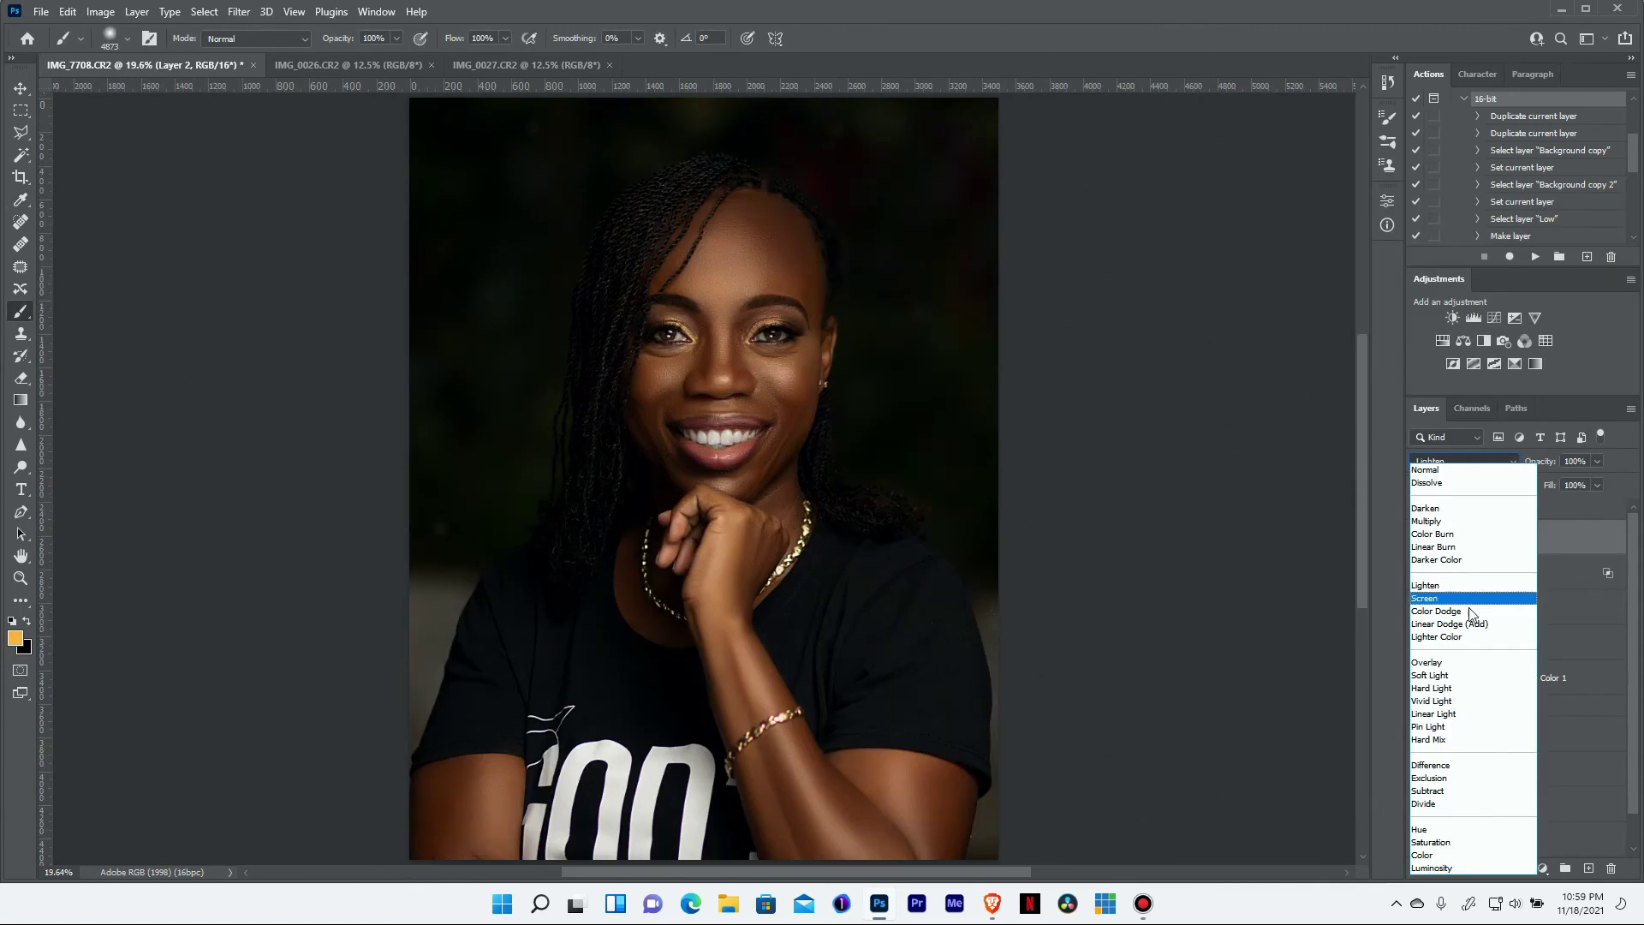
left_click(1468, 599)
left_click_drag(1539, 461, 1477, 473)
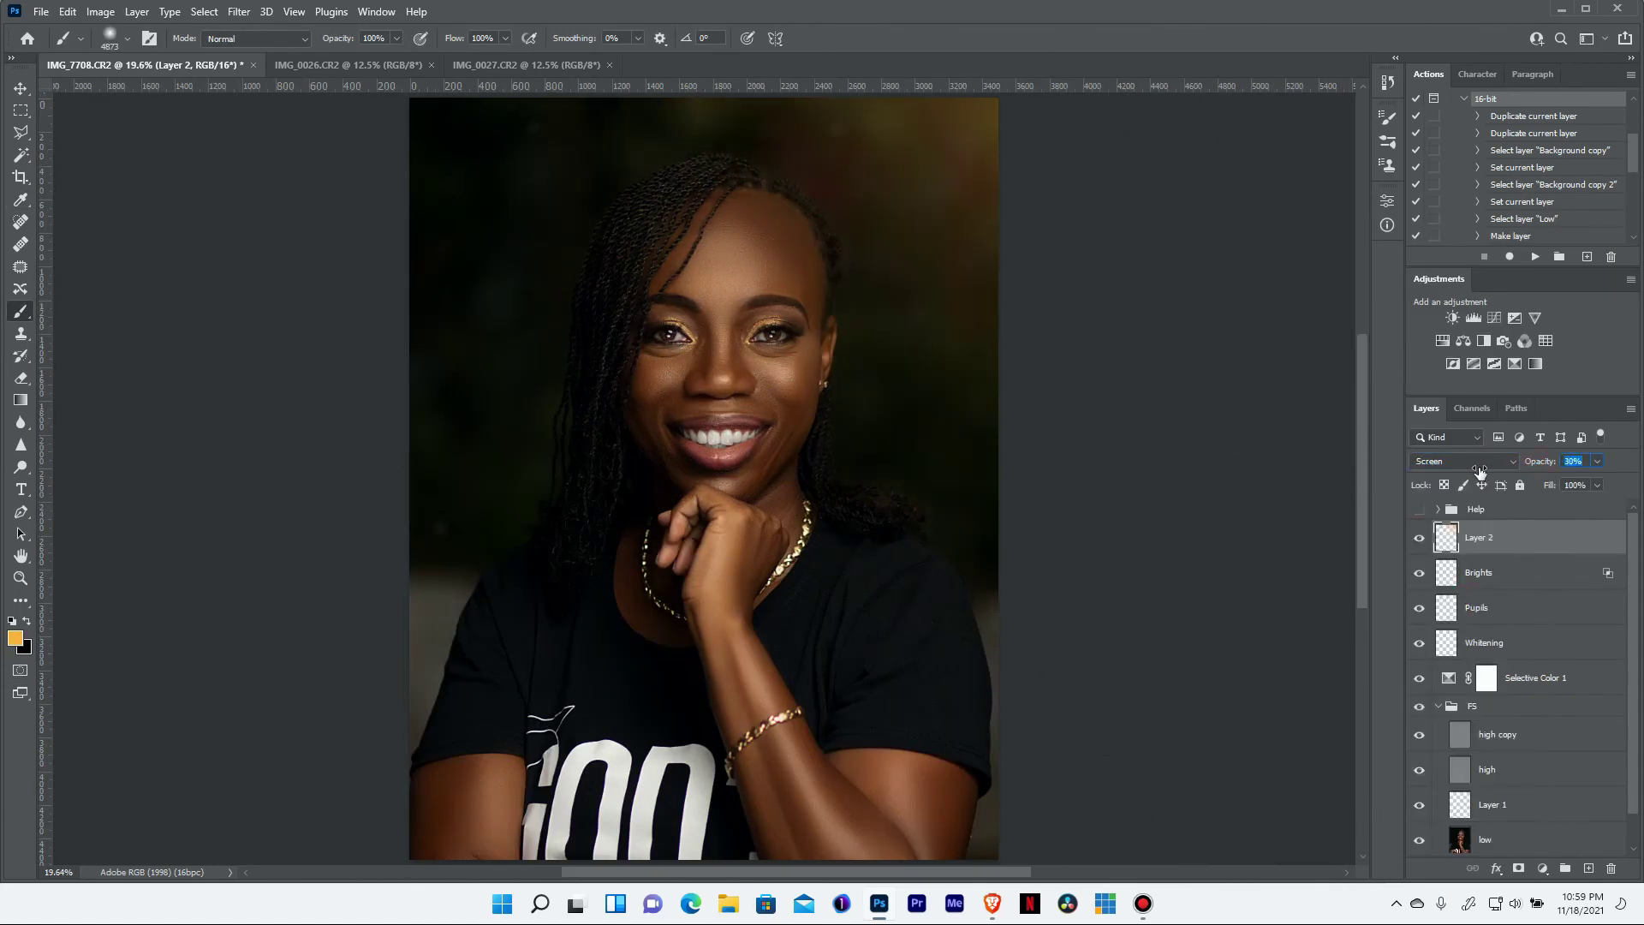
key("ctrl+minus")
key("ctrl+minus")
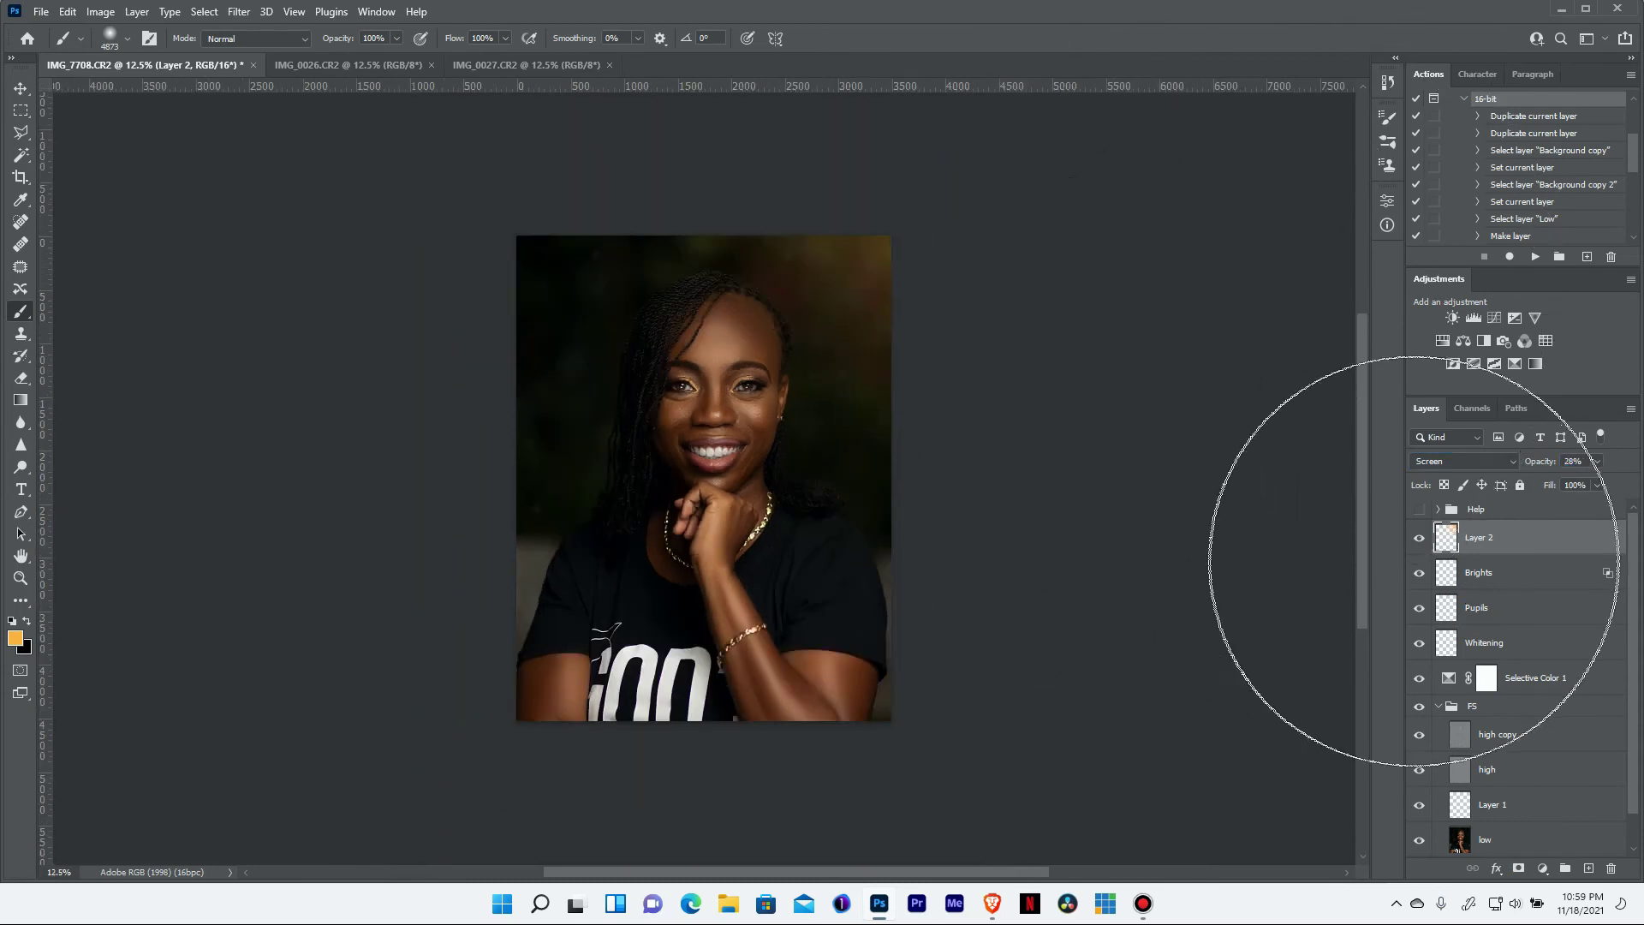
key("ctrl+0")
left_click_drag(1546, 462, 1542, 465)
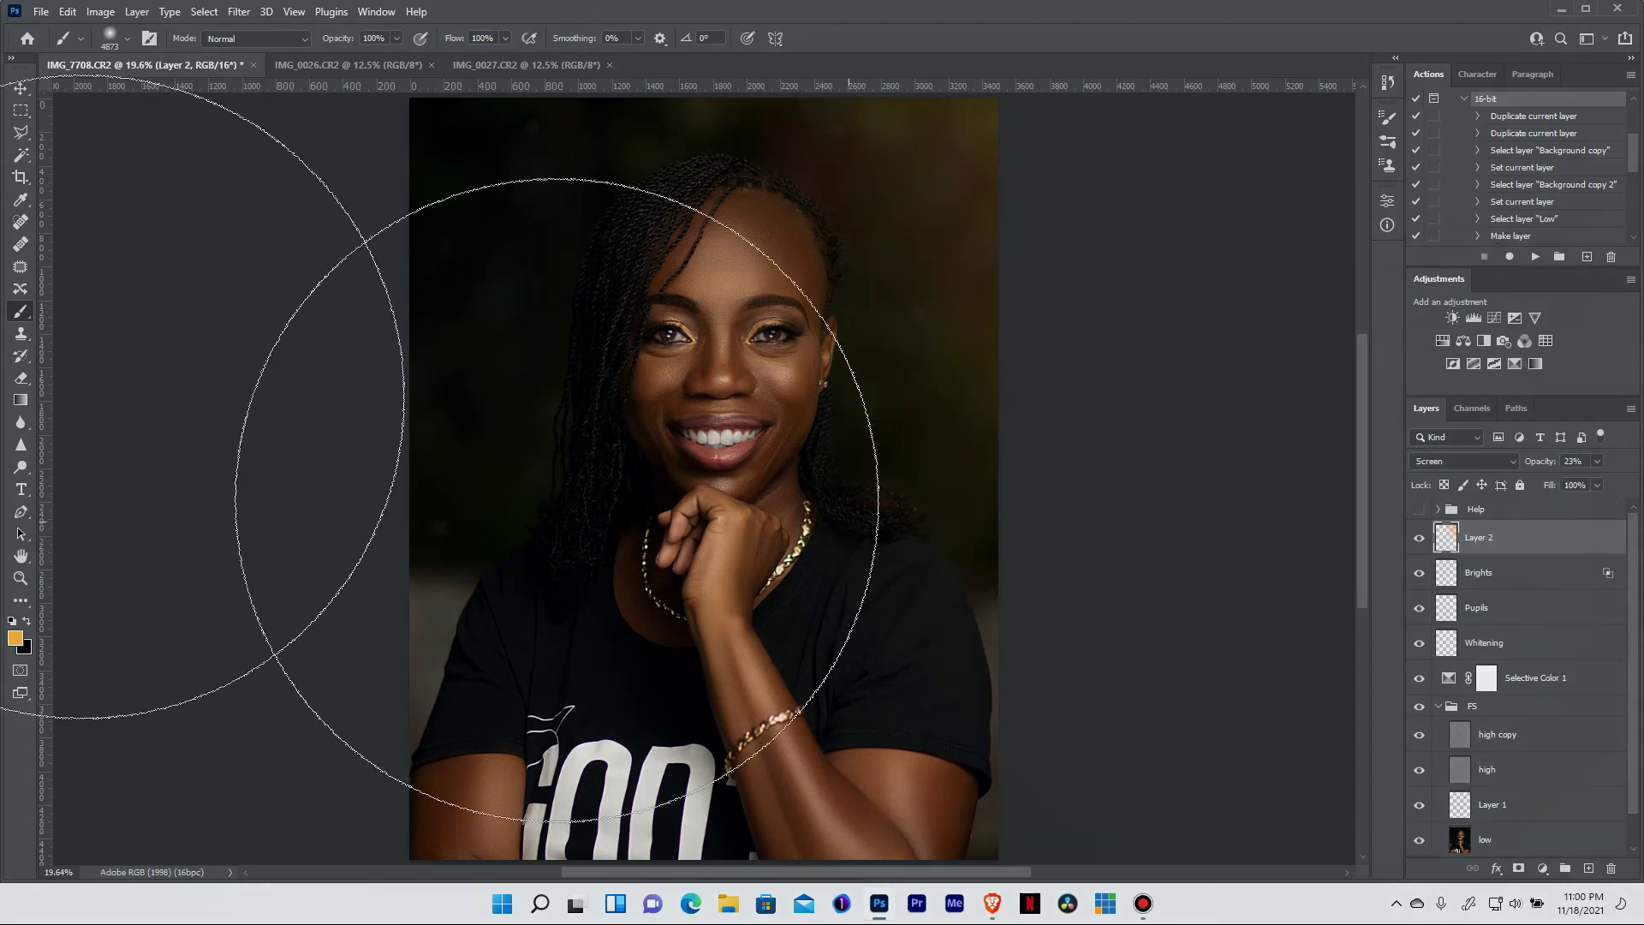
Type the creator's name as watermark text and move it left onto the image
key("v")
key("t")
left_click(891, 451)
type("KHARY SIMMONDS P")
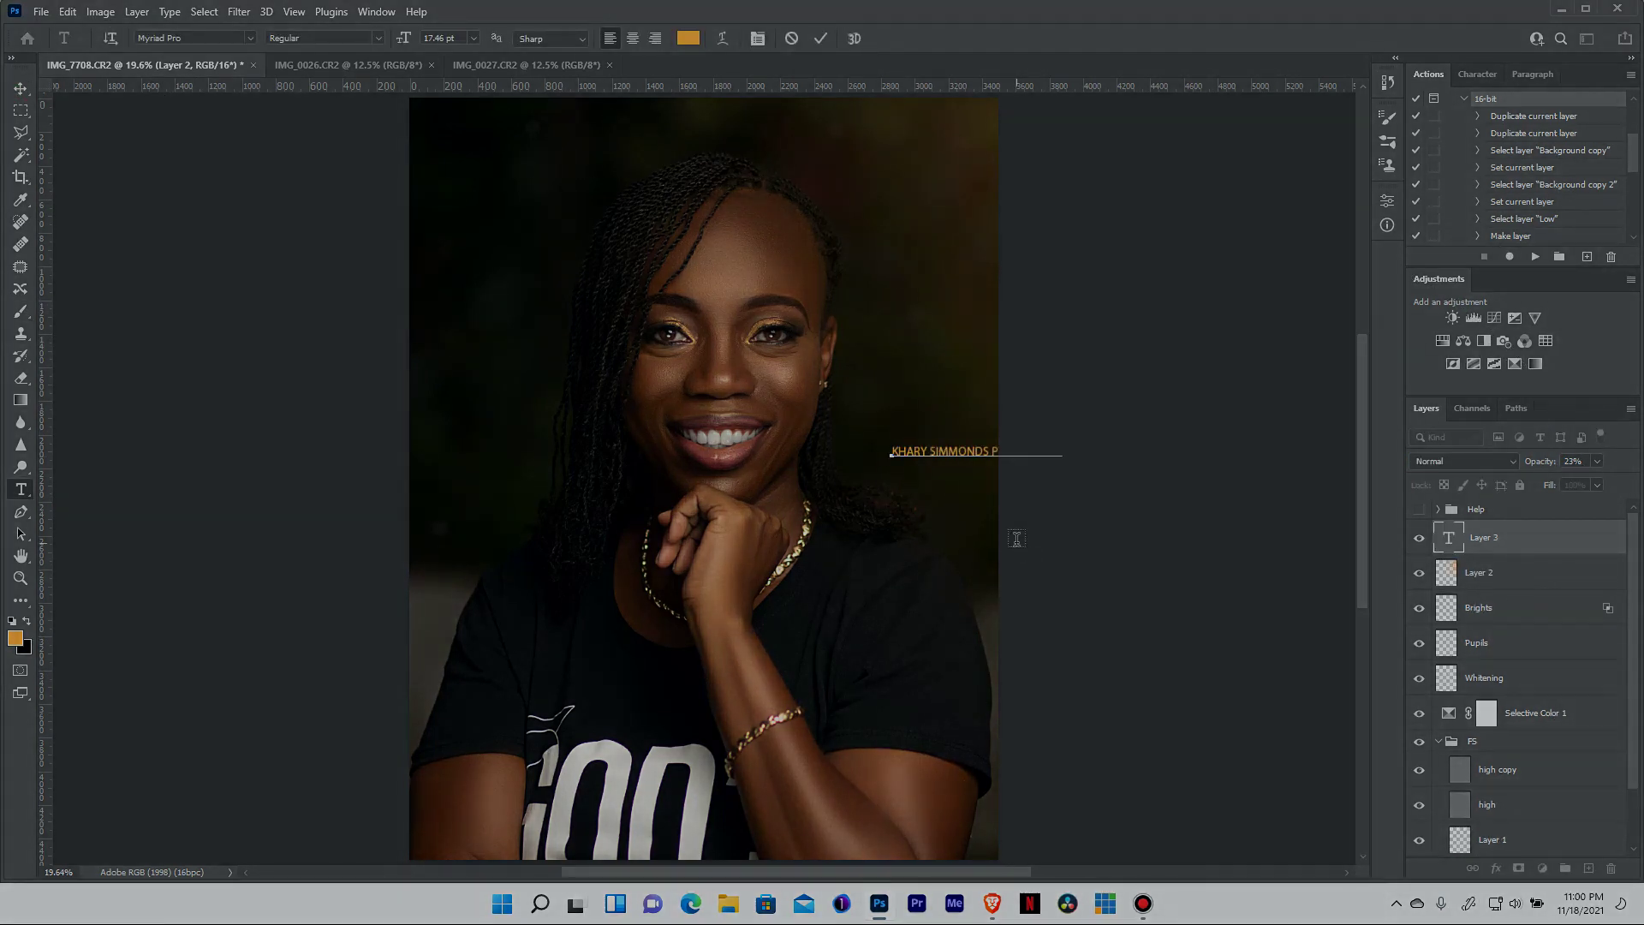
key("ctrl+Return")
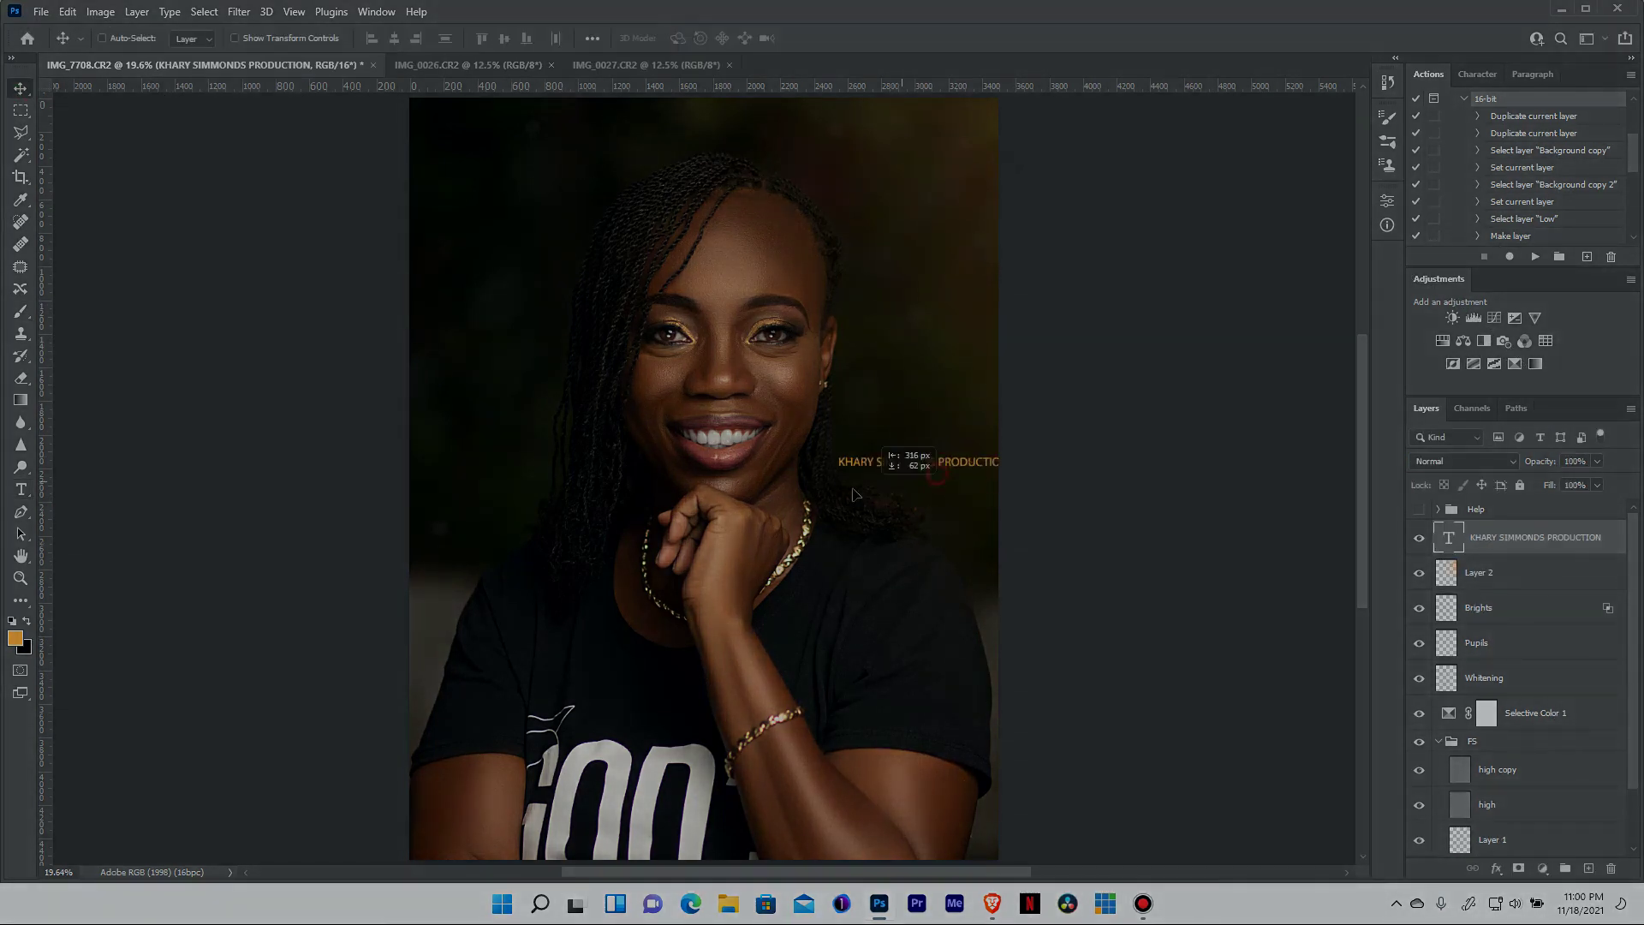
left_click_drag(1016, 538, 934, 553)
Correct the watermark's spelling, set it to 8 pt, and move it to the top-left
left_click(980, 471)
key("Escape")
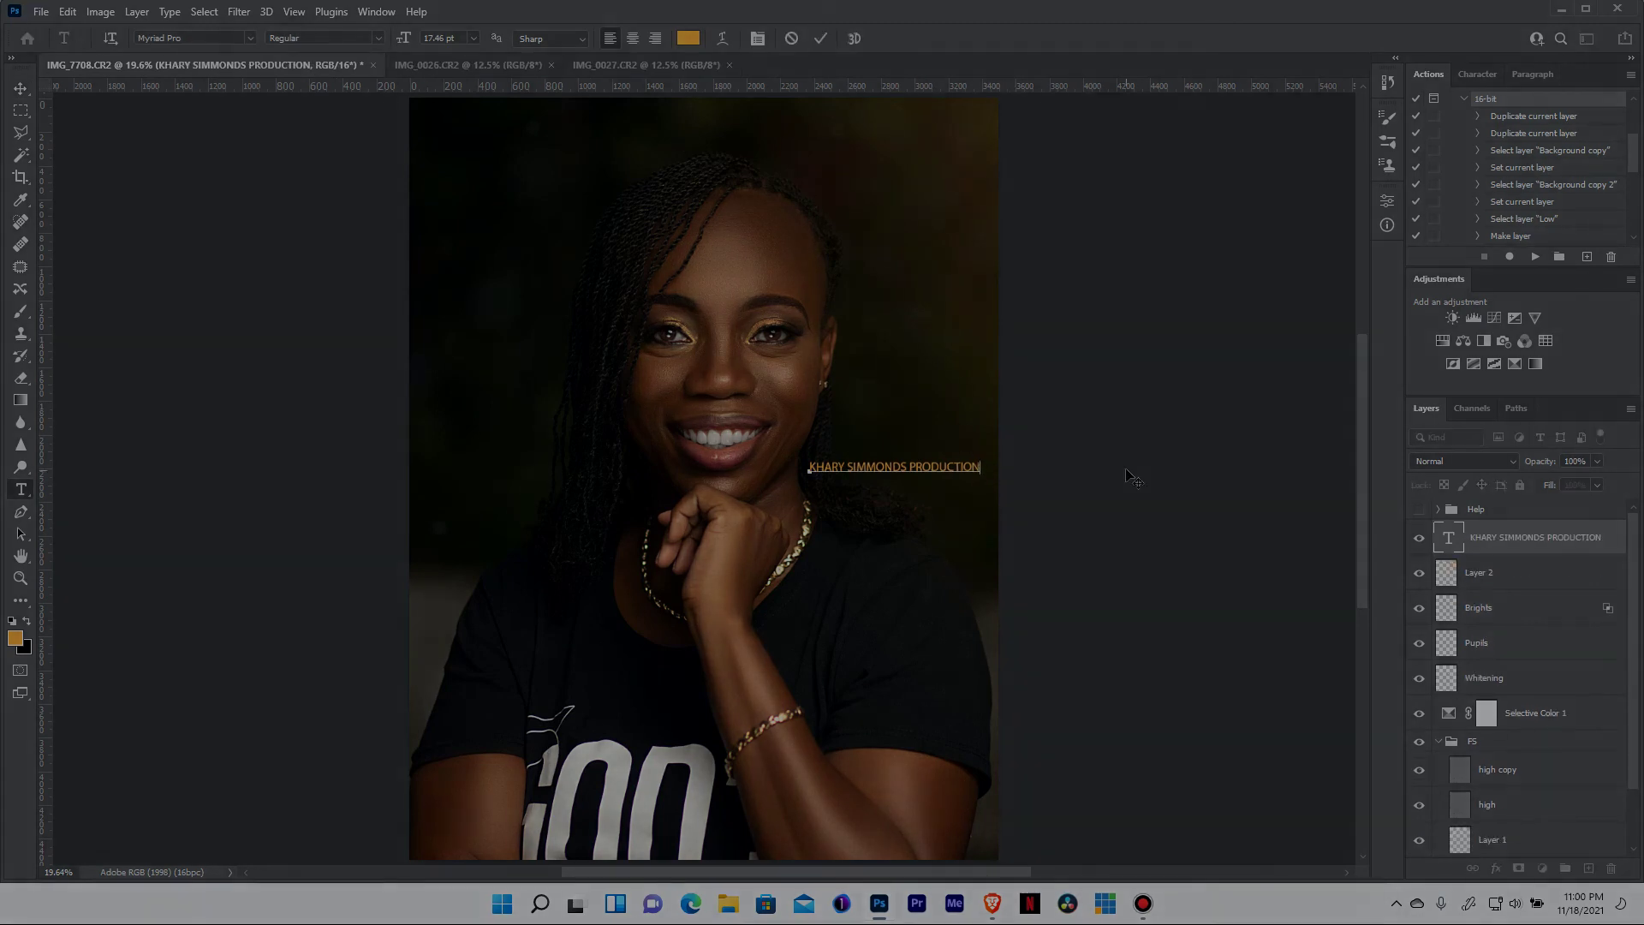
type("S")
key("ctrl+Return")
type("8")
key("Return")
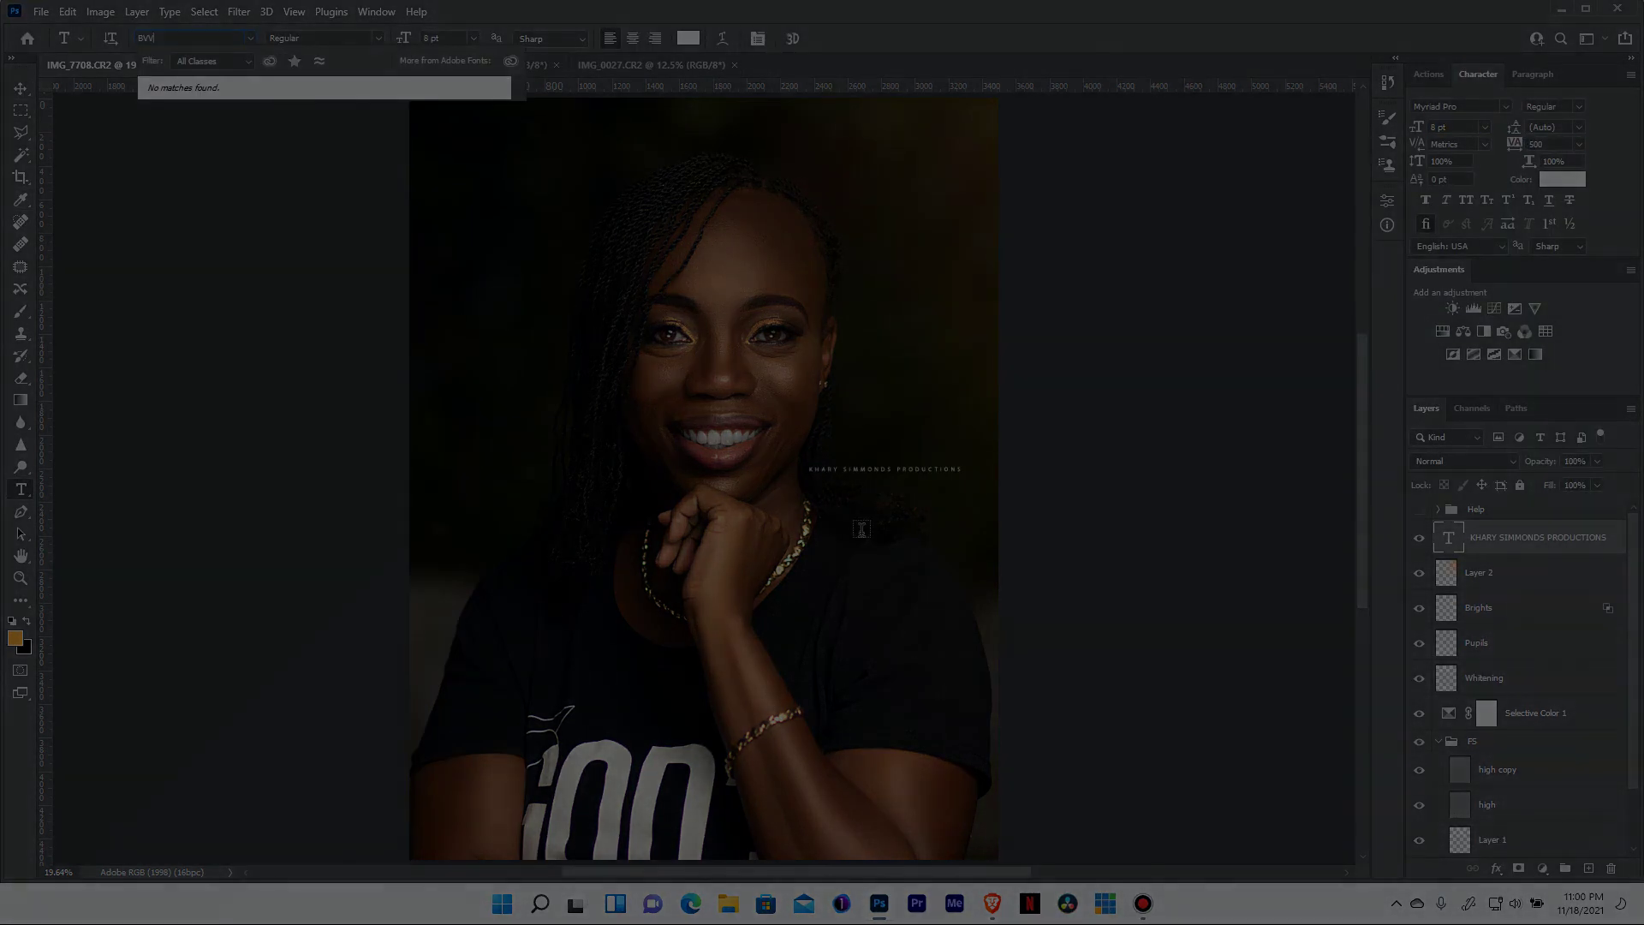
key("v")
left_click_drag(917, 656, 550, 377)
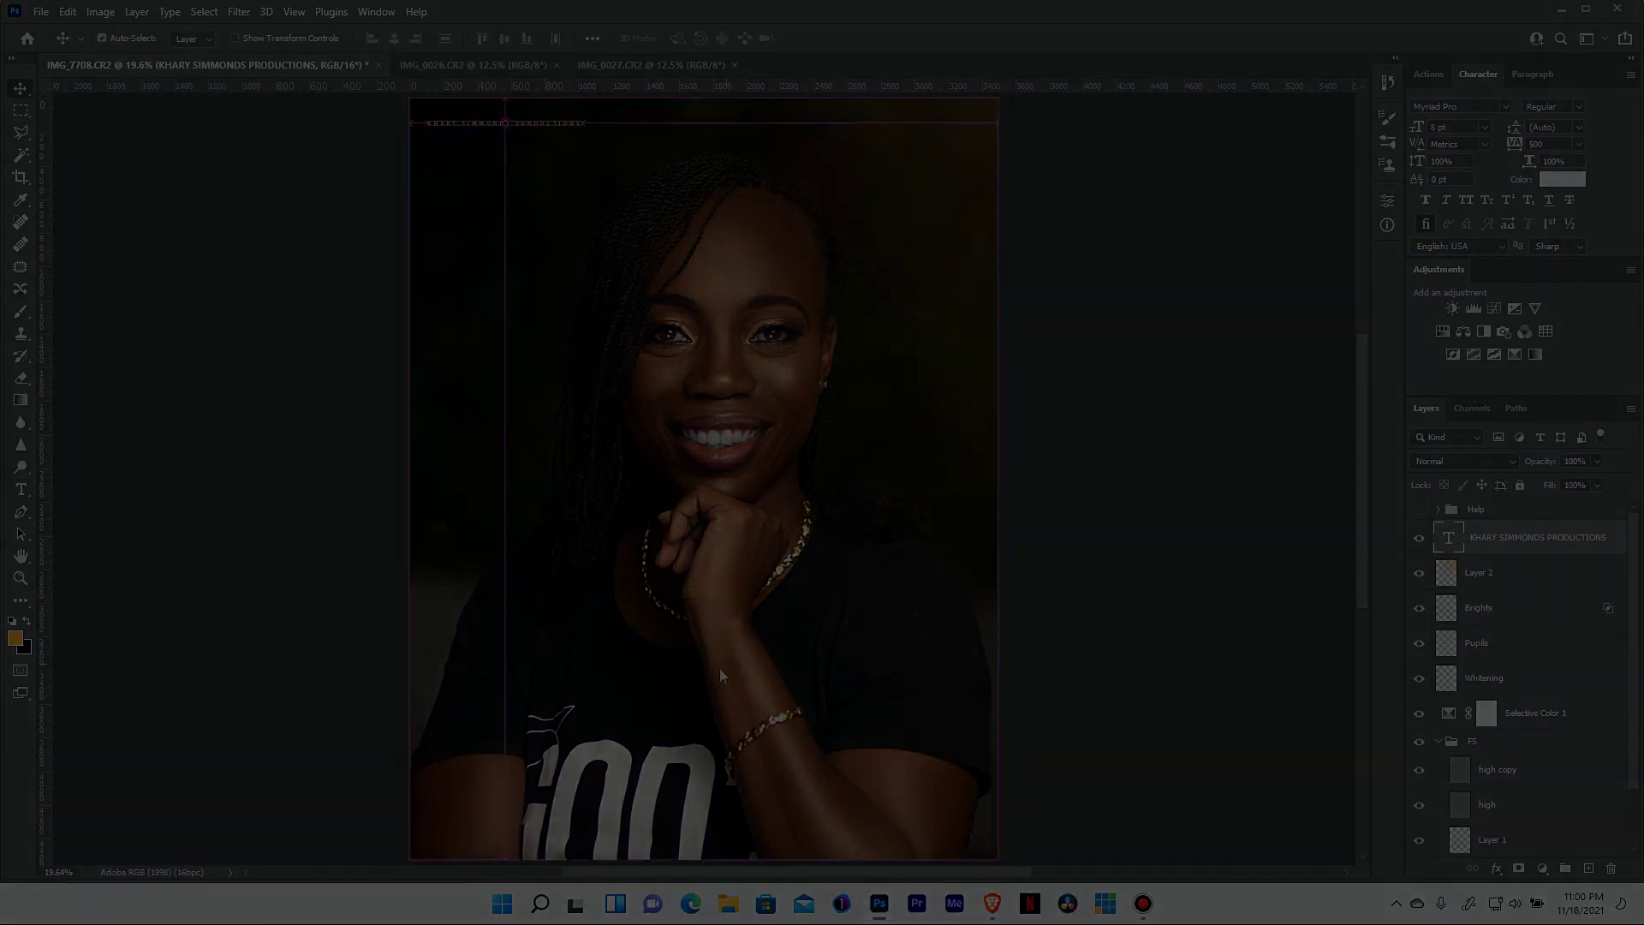
Save the portrait as IMG_7708.psd in Photoshop (*.PSD) format
key("ctrl+s")
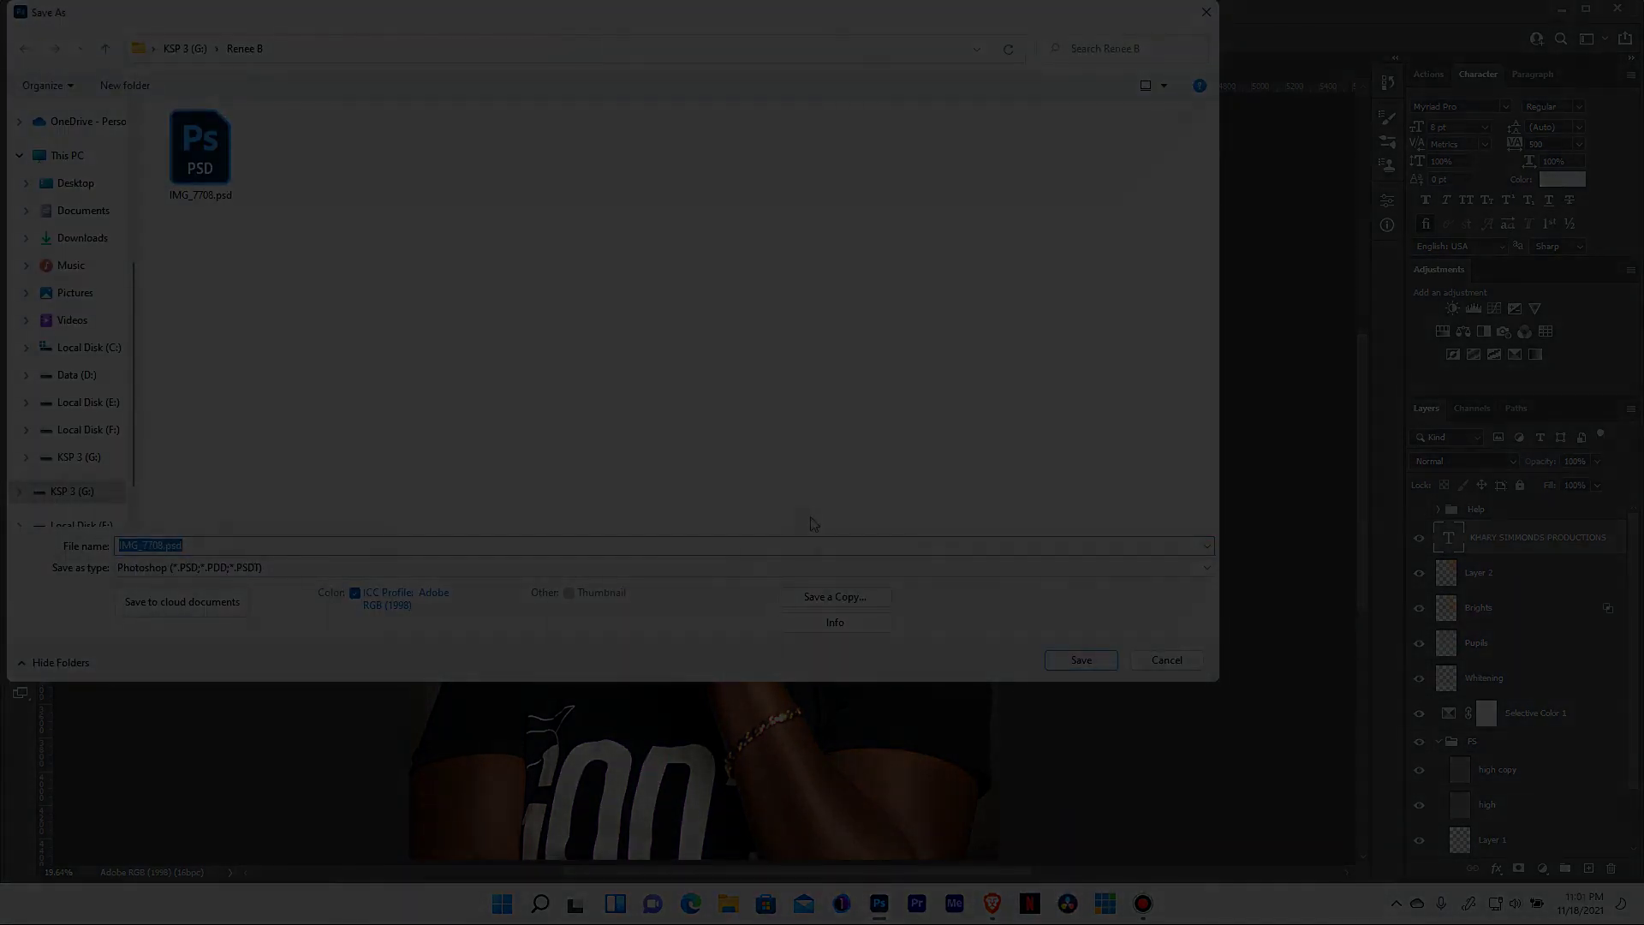
left_click(161, 546)
key("Return")
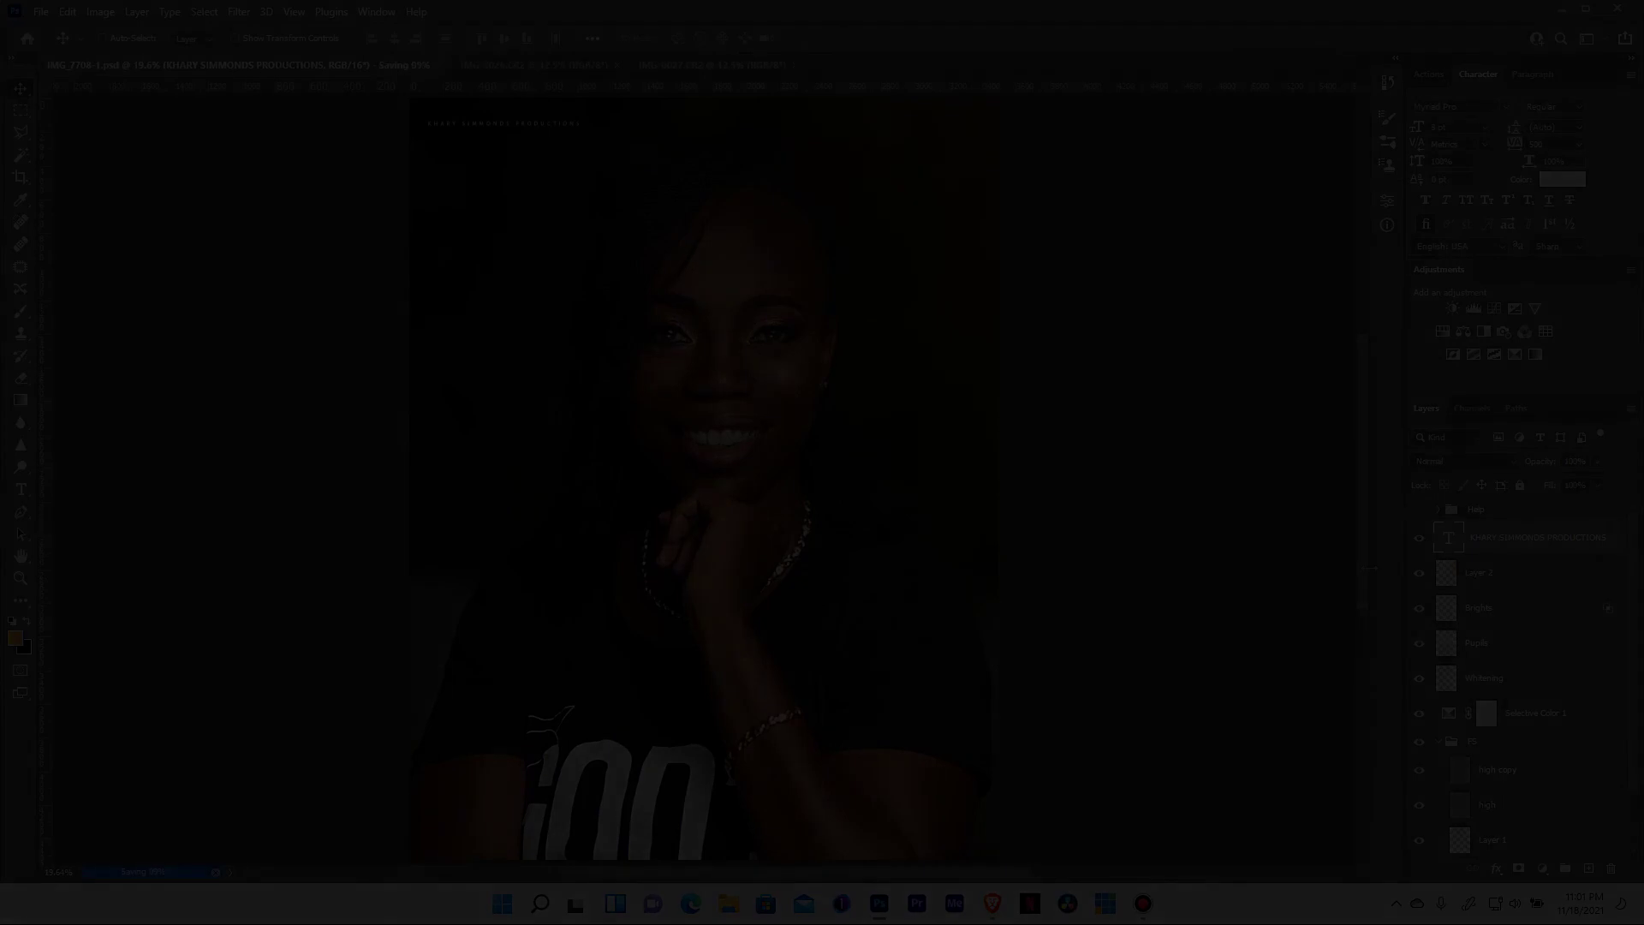